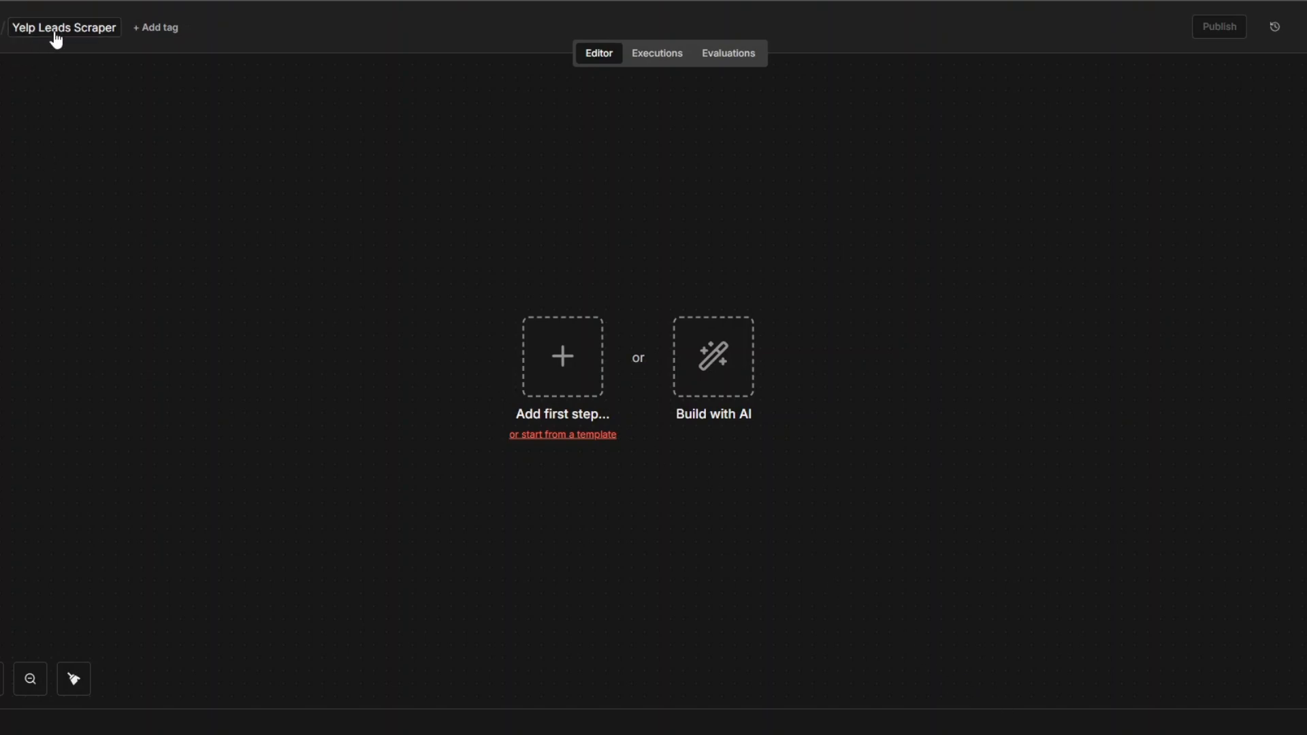
Add a manual trigger as the first node of the Yelp Leads Scraper workflow
left_click(554, 360)
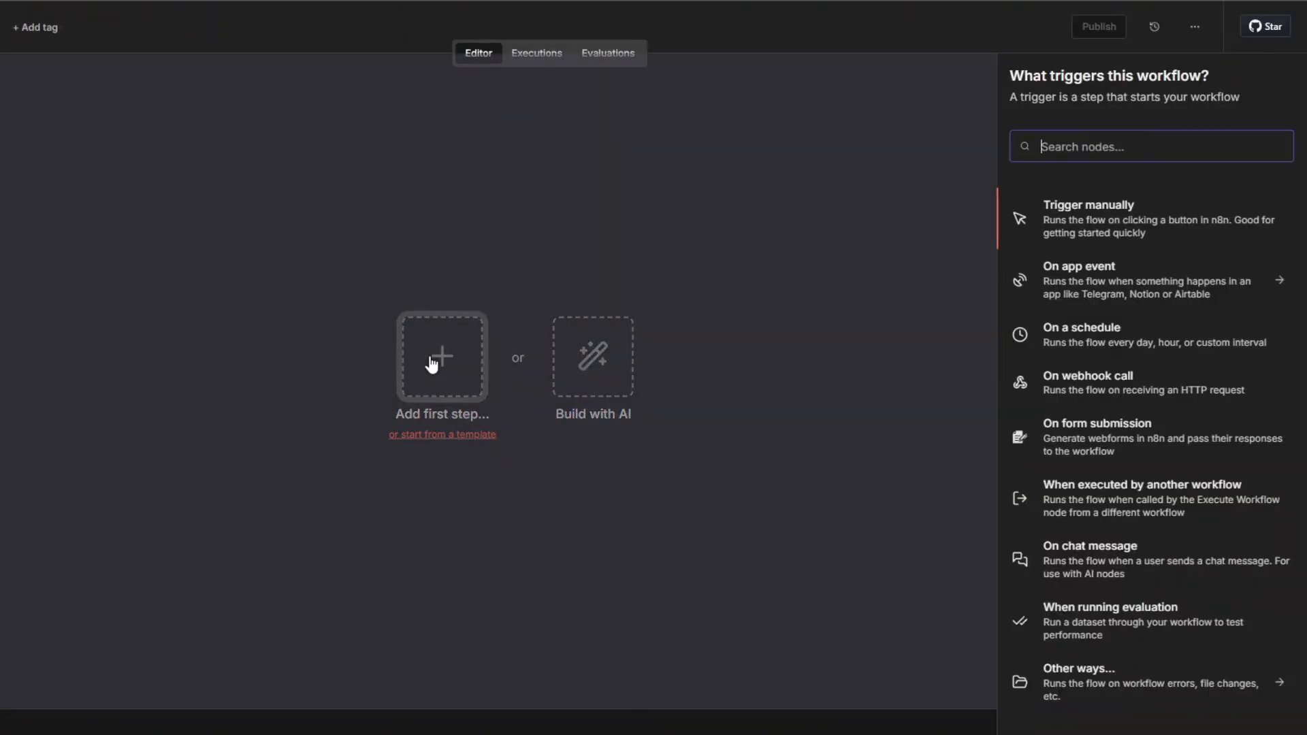
left_click(1059, 215)
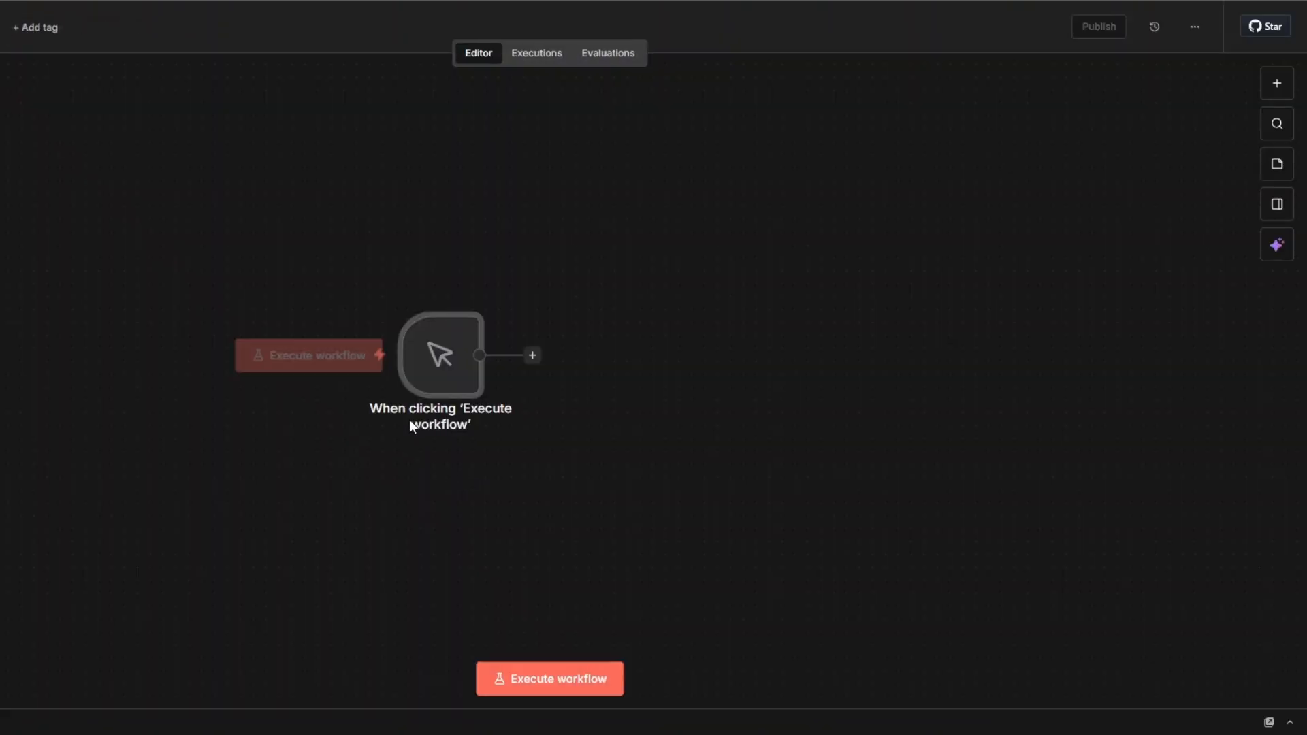
scroll(409, 419, "right", 6)
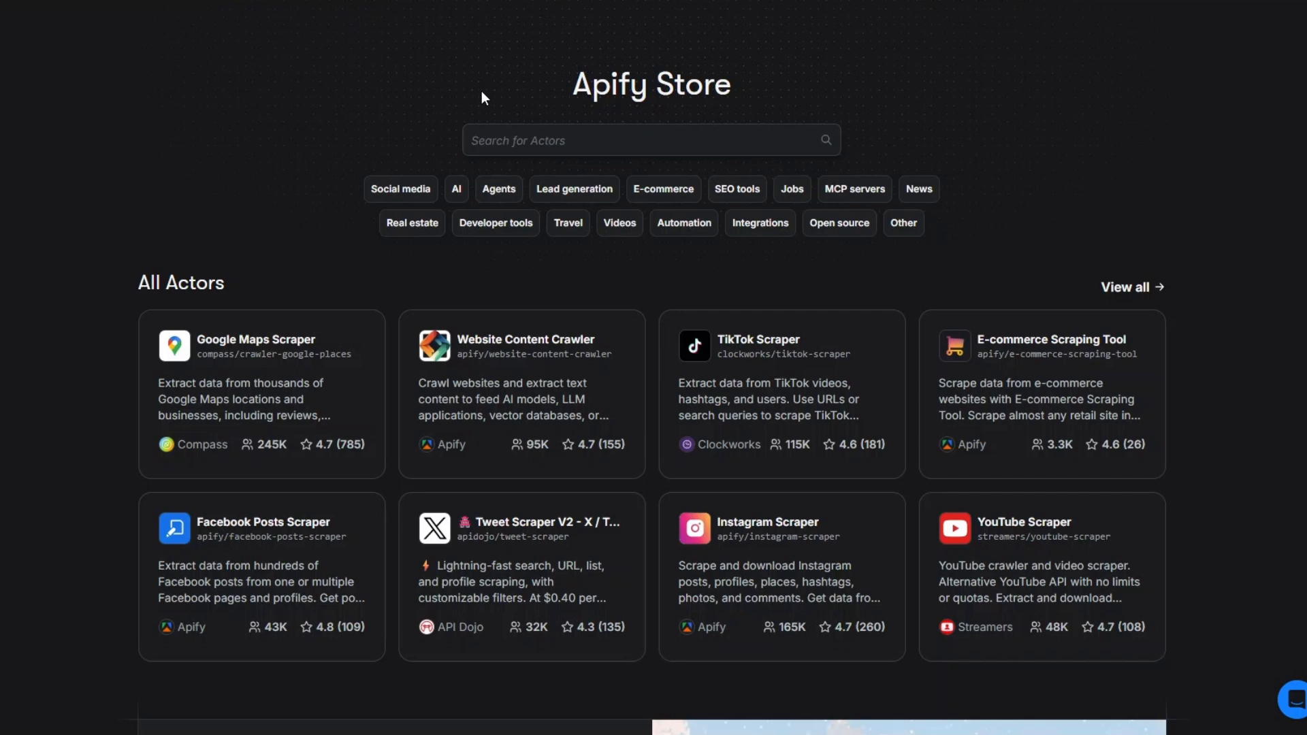
In the Apify Store, search for "yelp" and open the Yelp Email Scraper actor by Scraper Mind
left_click(603, 142)
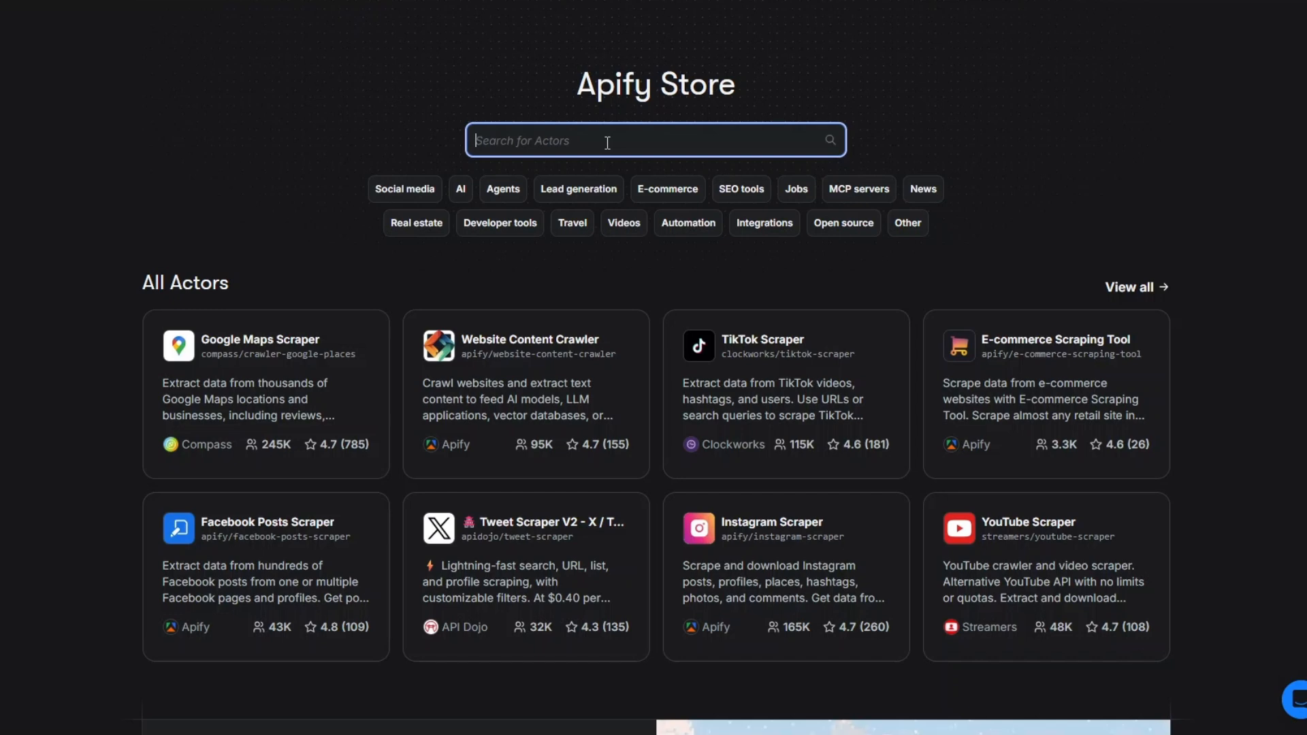
type("yelp")
left_click(831, 140)
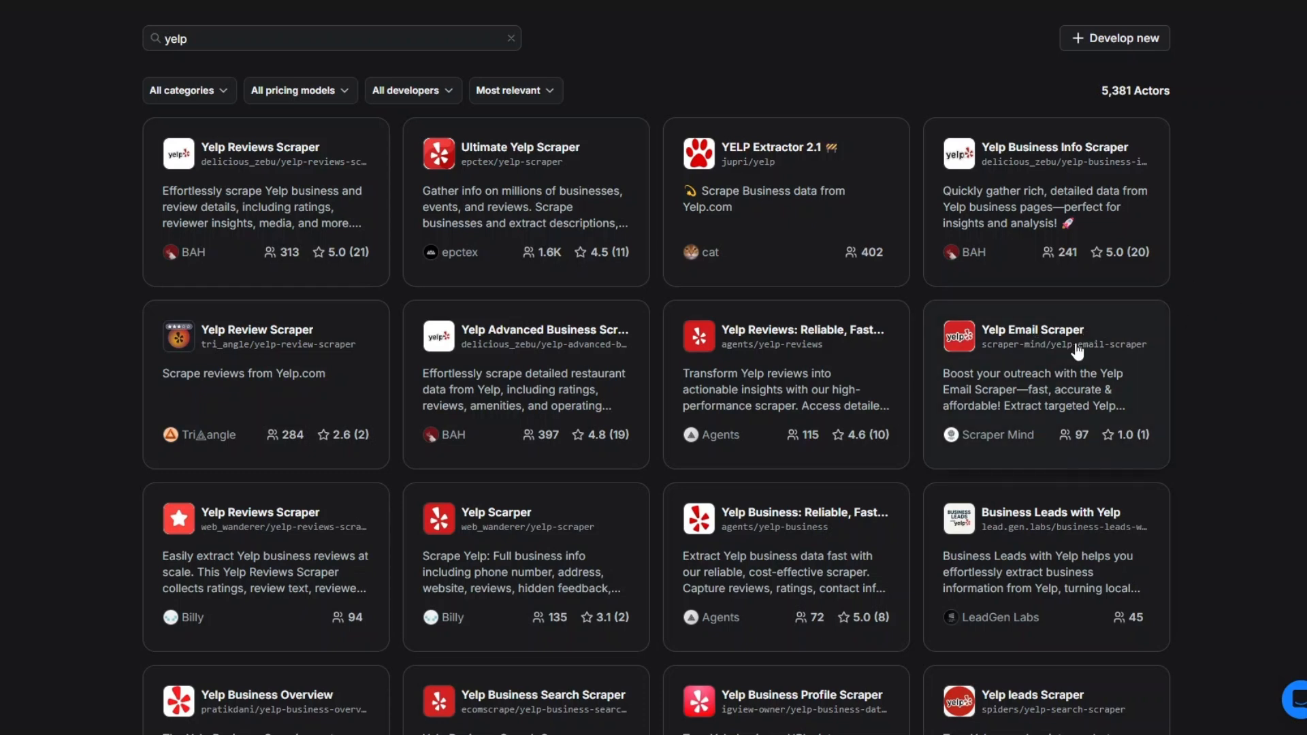
left_click(1028, 336)
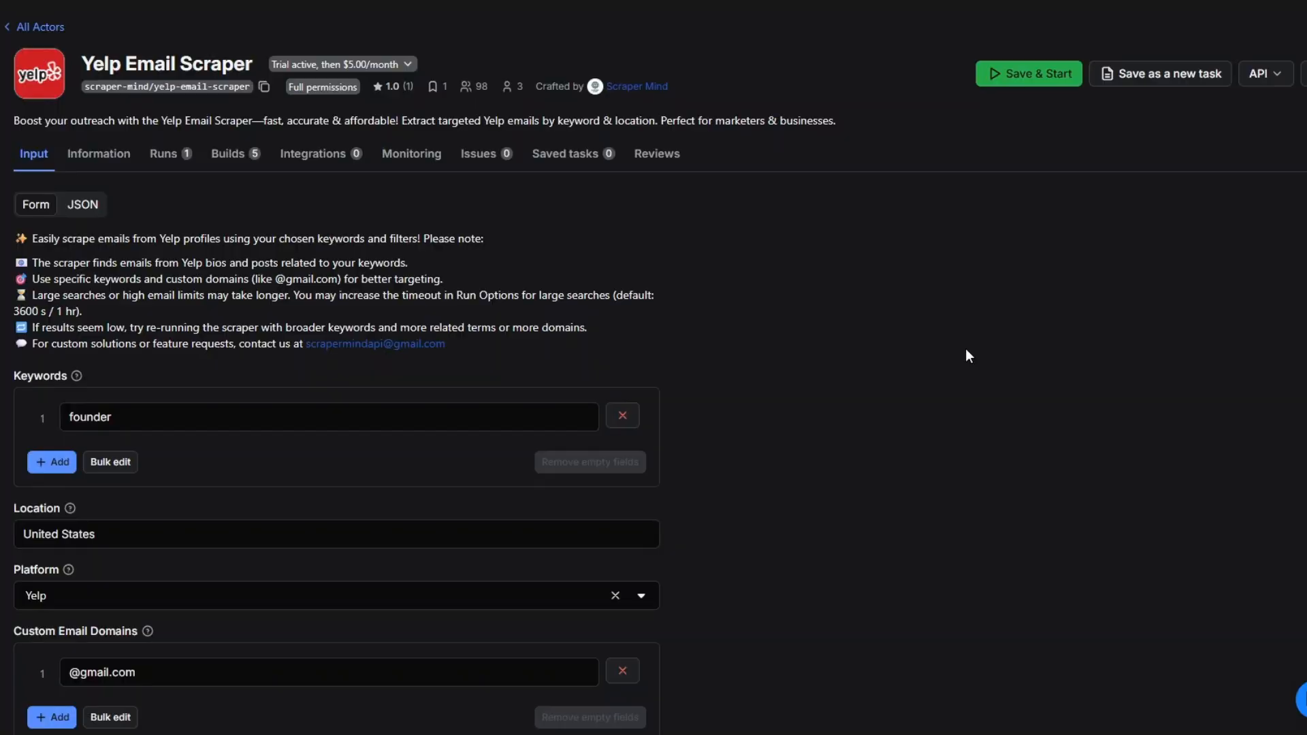
Examine the scraper's input settings: keywords, location, platform, custom email domains and maximum emails
scroll(965, 349, "down", 2)
left_click(117, 299)
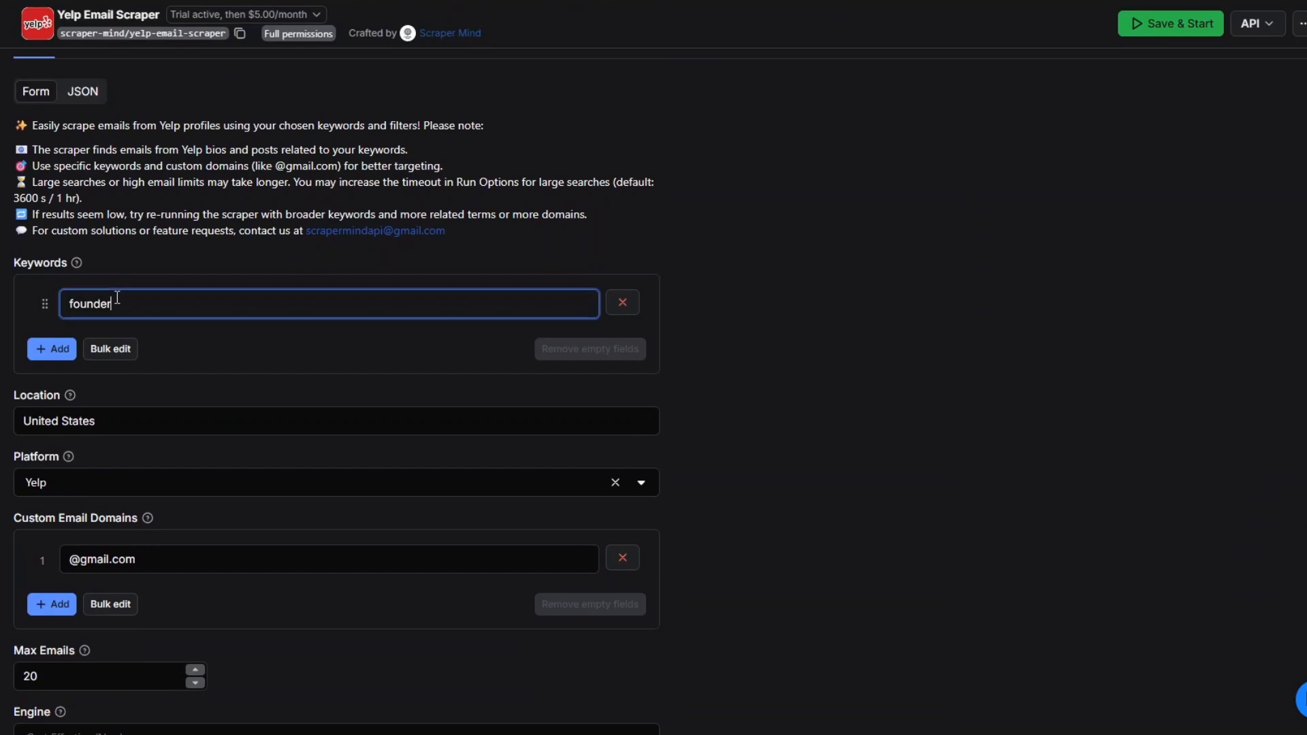
scroll(895, 289, "down", 3)
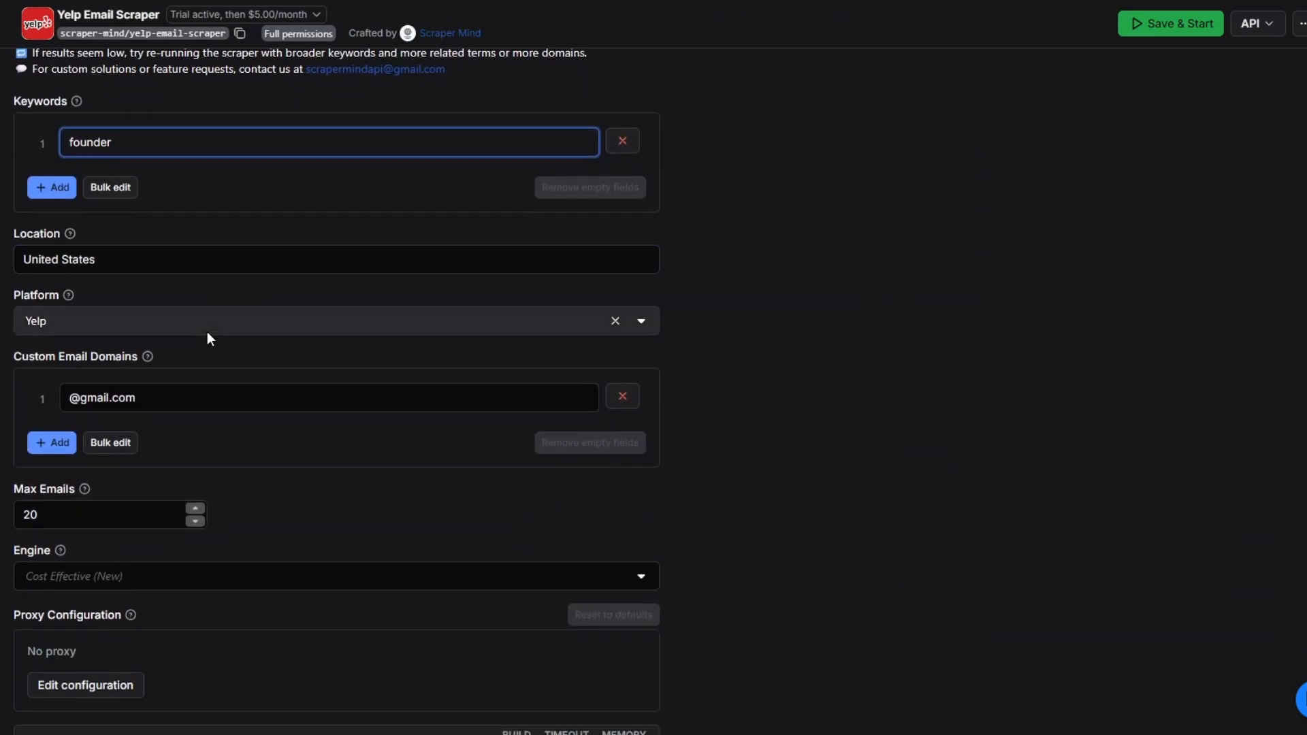
left_click(207, 332)
left_click(231, 358)
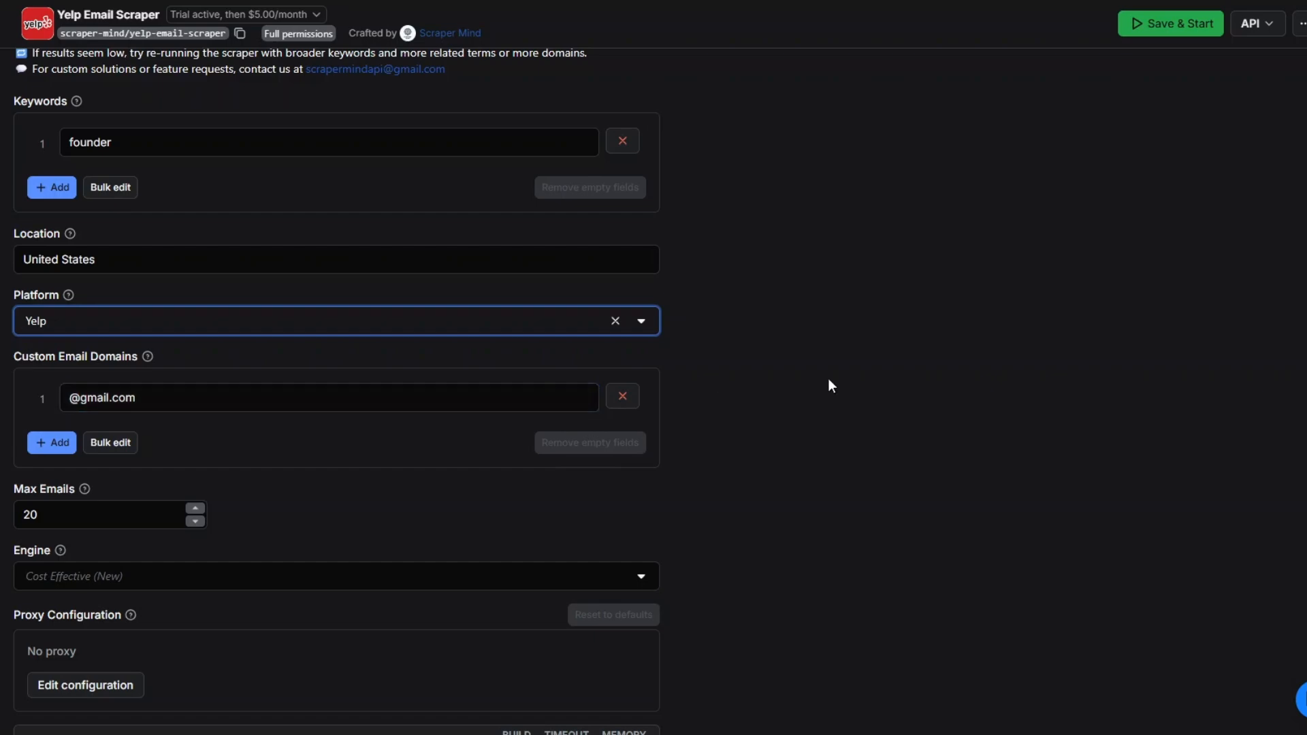
left_click(95, 514)
scroll(1021, 510, "down", 3)
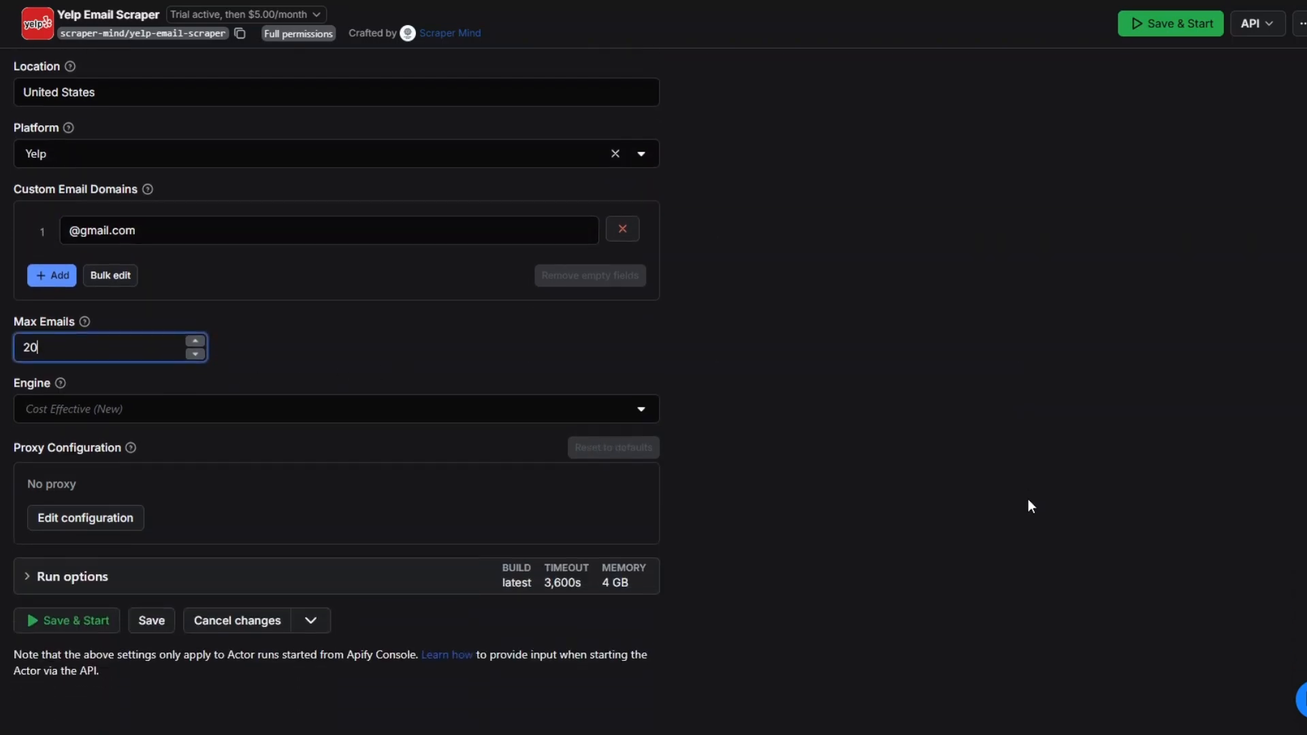
scroll(704, 519, "up", 6)
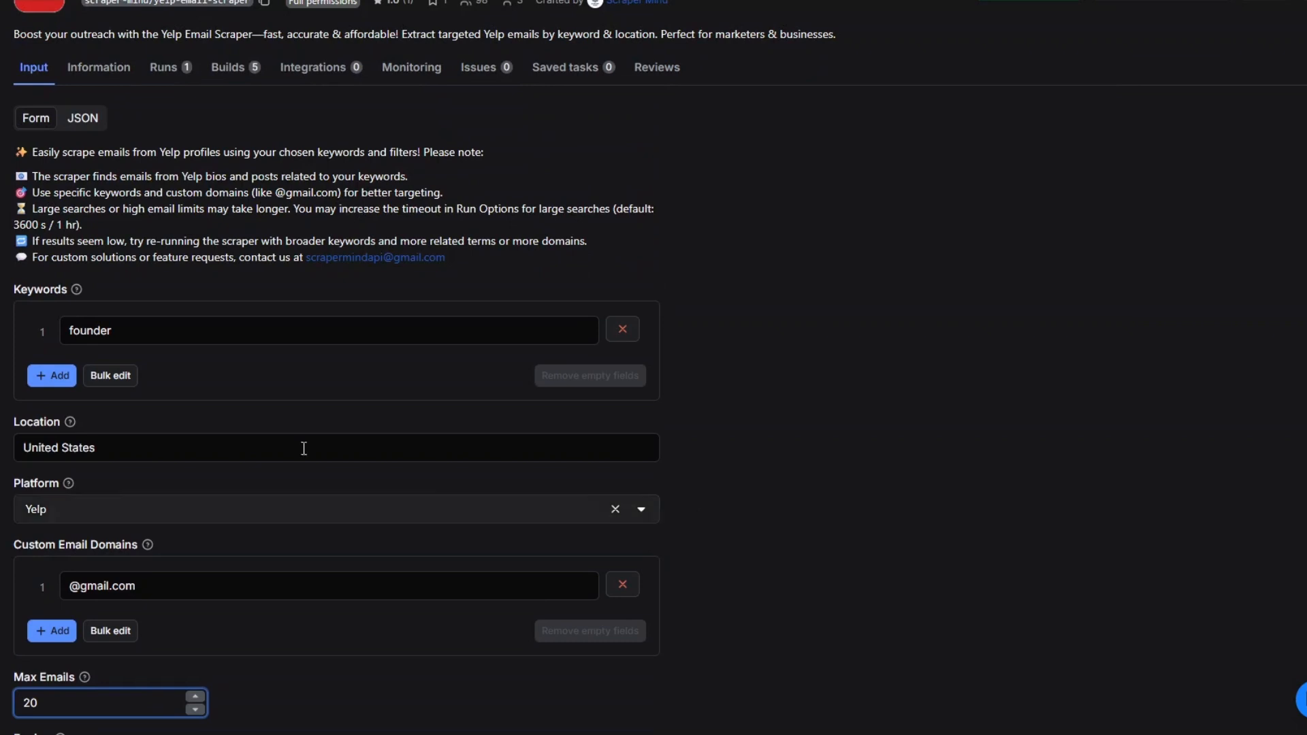
left_click_drag(128, 330, 66, 333)
left_click(158, 335)
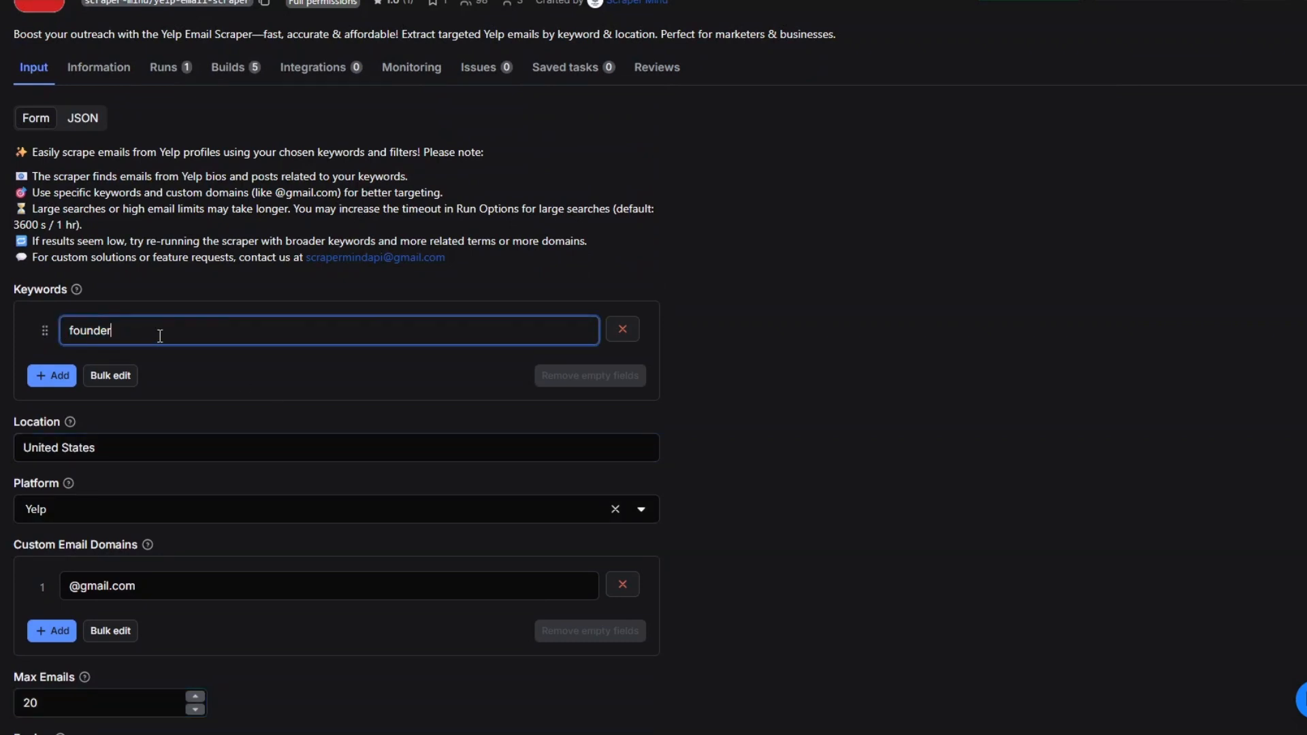
left_click(780, 380)
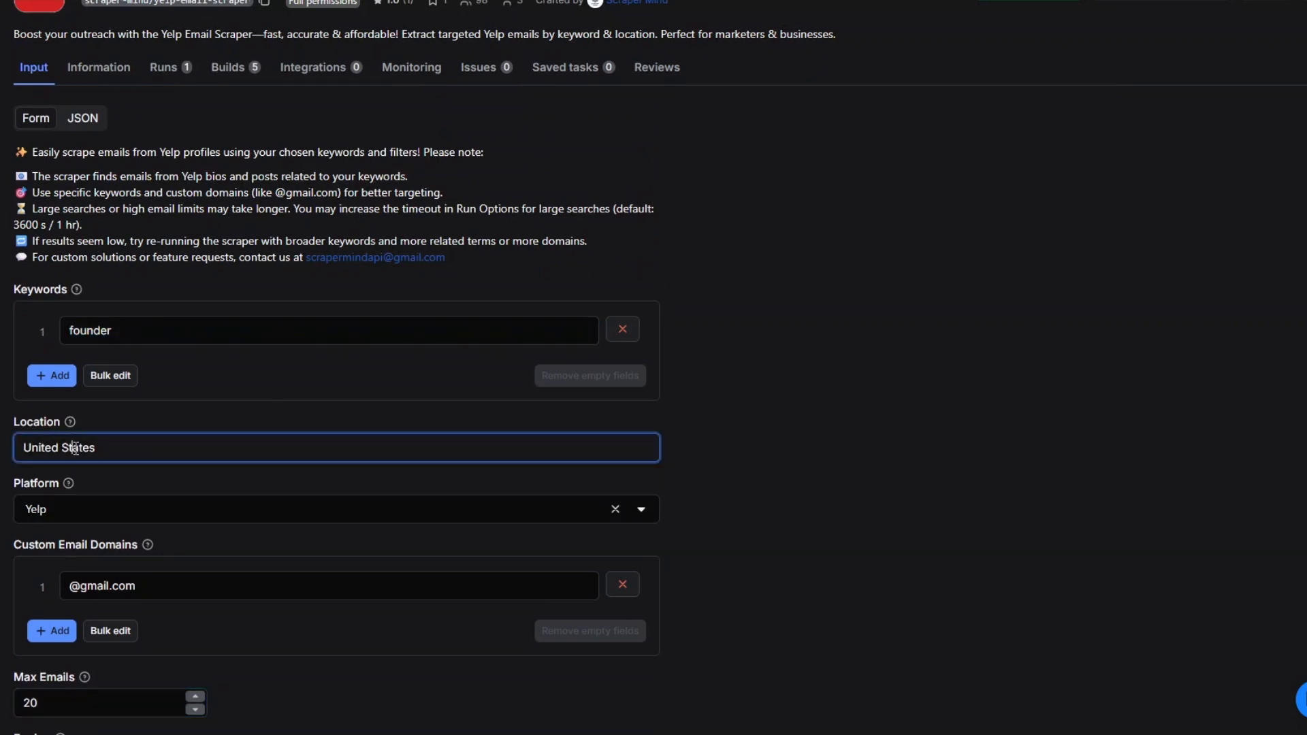
scroll(860, 527, "down", 3)
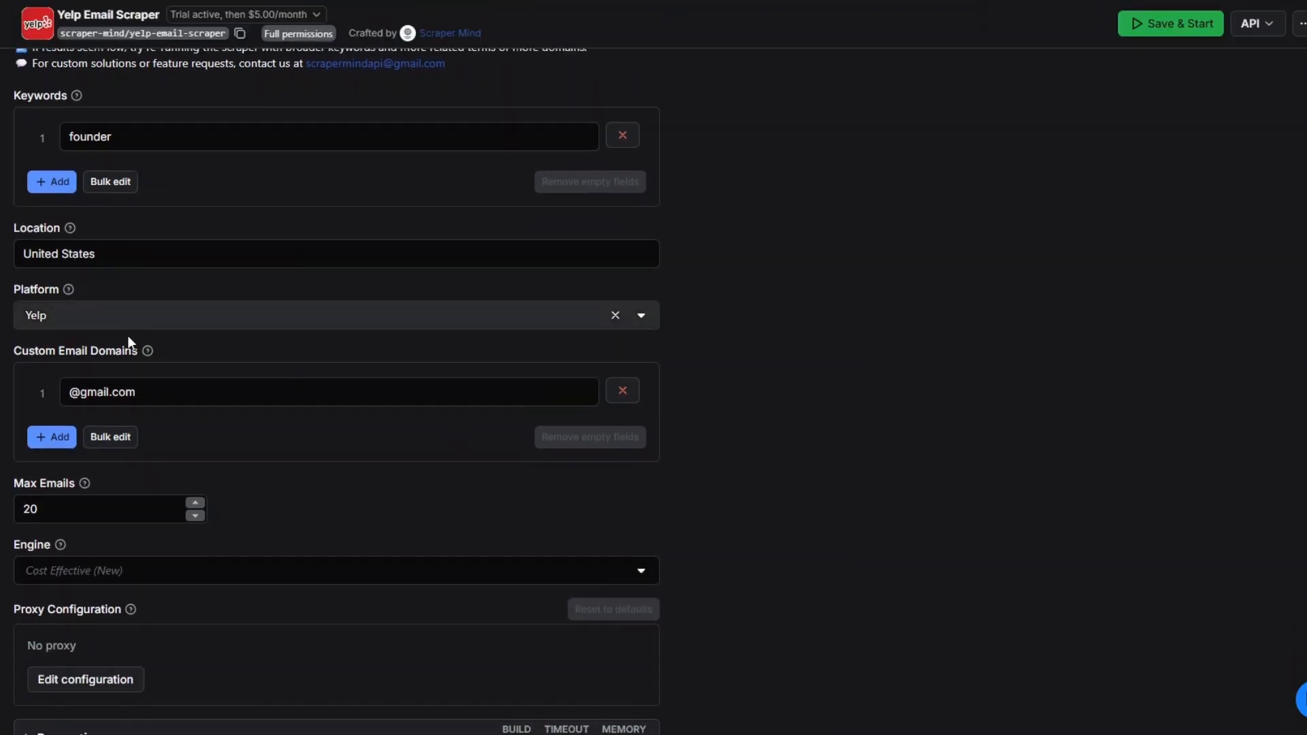
scroll(442, 366, "down", 3)
left_click(145, 230)
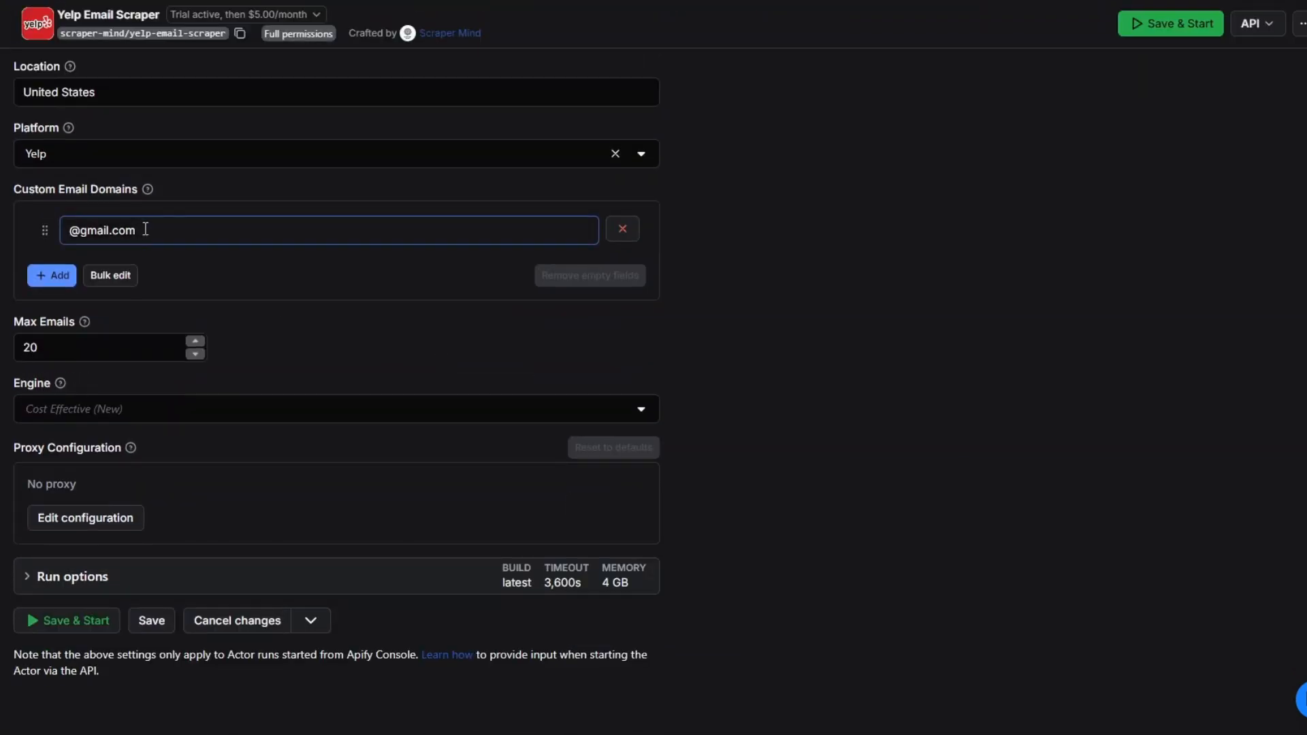
left_click_drag(146, 230, 63, 230)
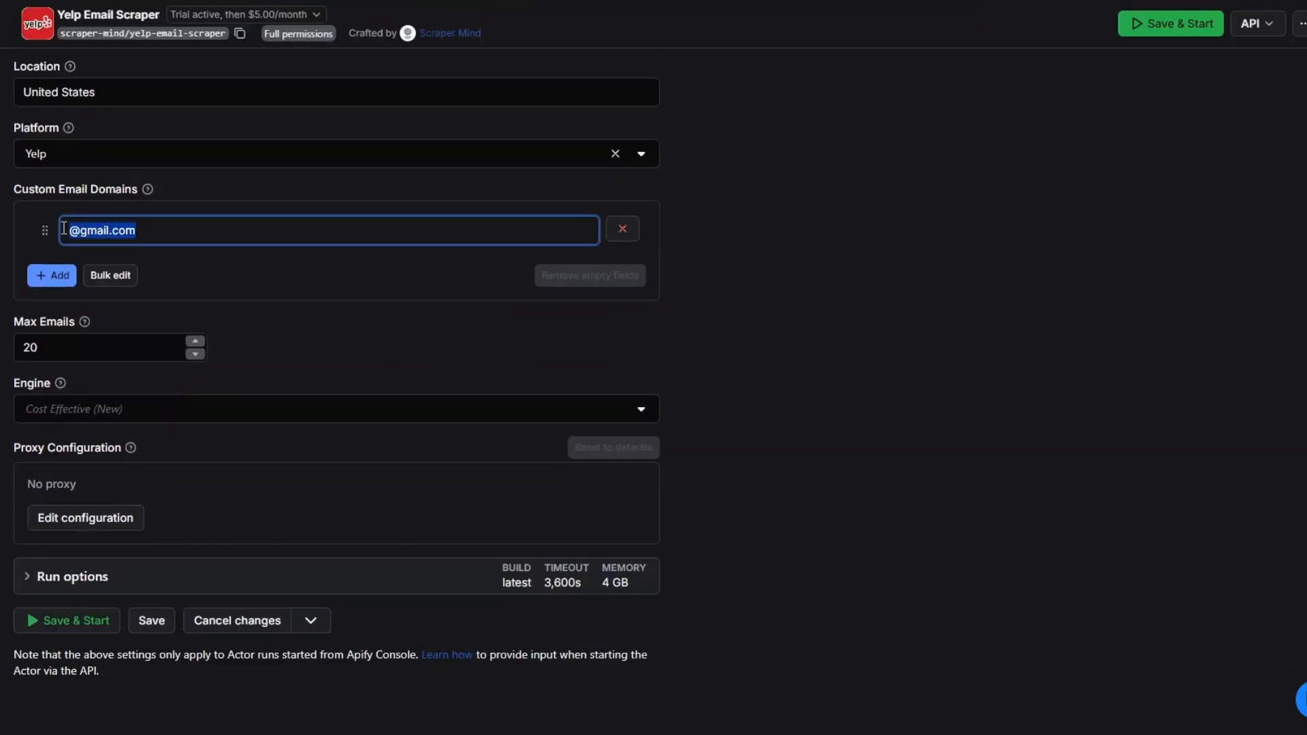
left_click(41, 346)
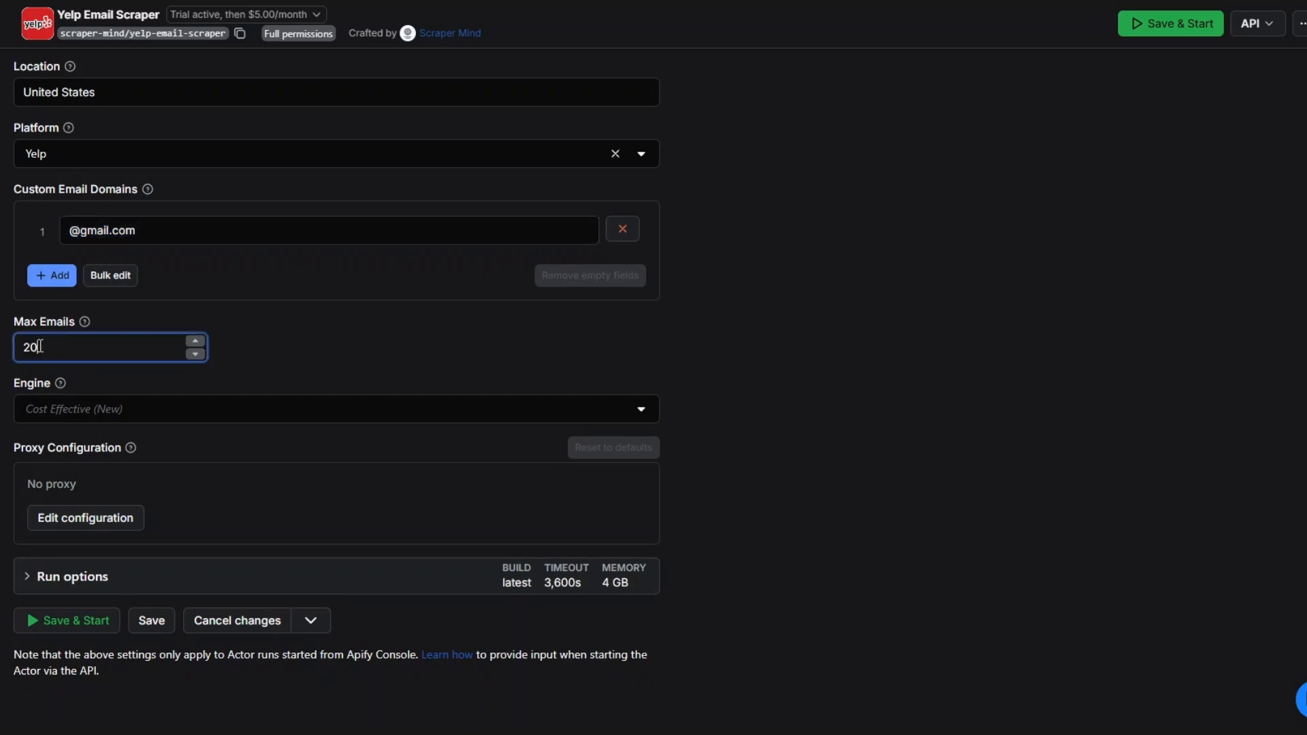
double_click(41, 347)
left_click(79, 349)
Start the Yelp Email Scraper run and dismiss the request to share runs with the developer
left_click(59, 619)
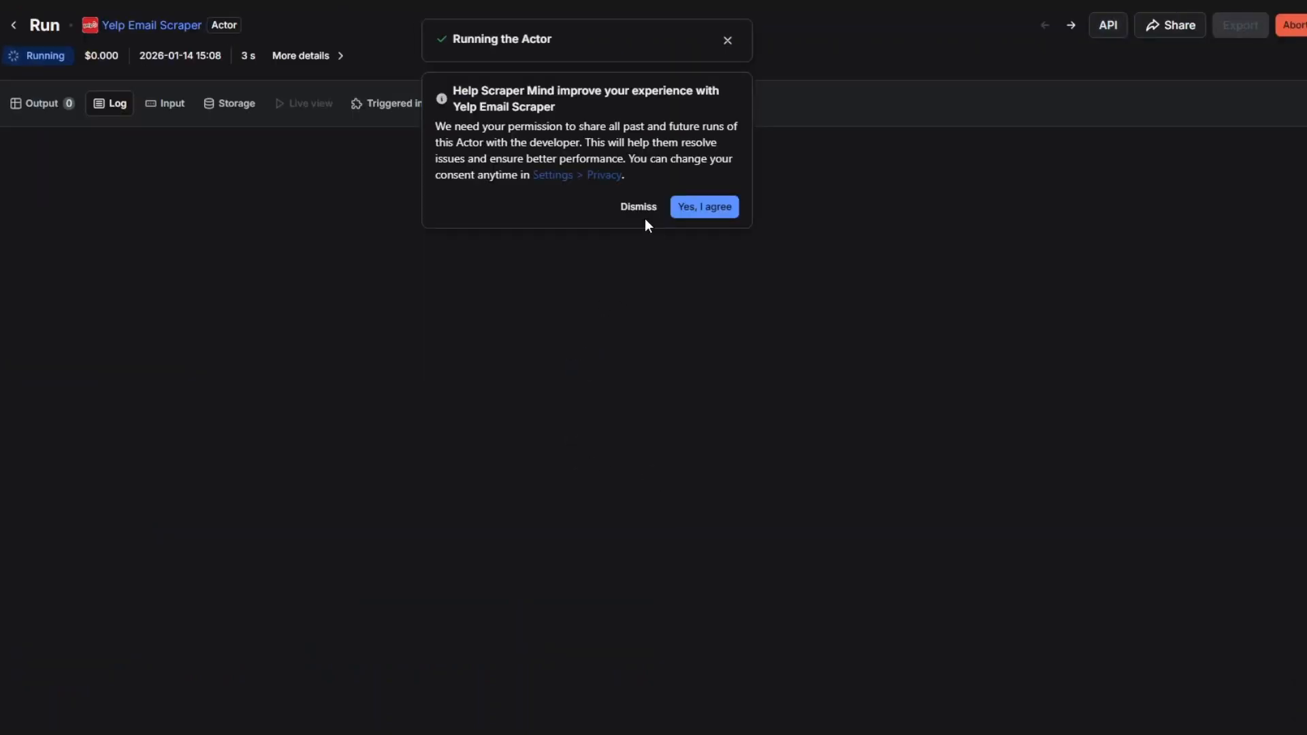
left_click(637, 208)
Open the run's output and look through the scraped Yelp leads with their descriptions, emails and URLs
left_click(40, 109)
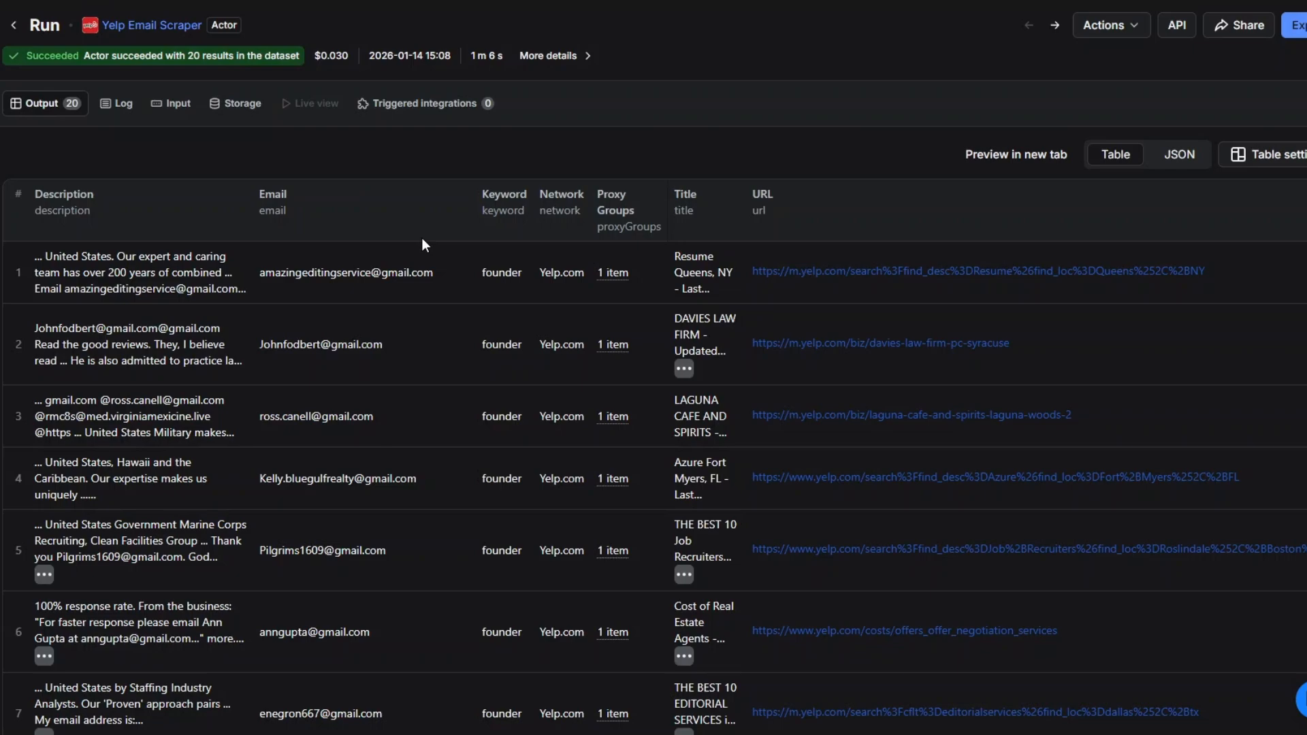
scroll(554, 350, "down", 15)
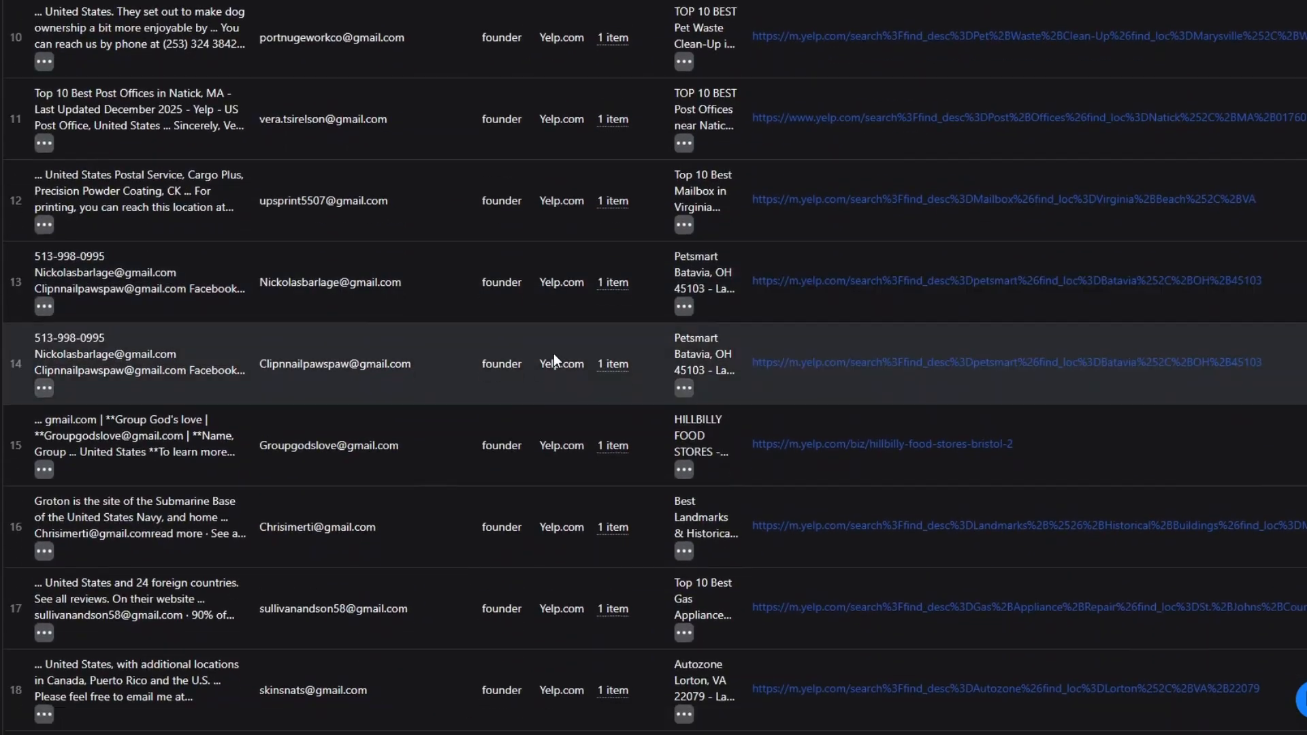
scroll(409, 481, "up", 15)
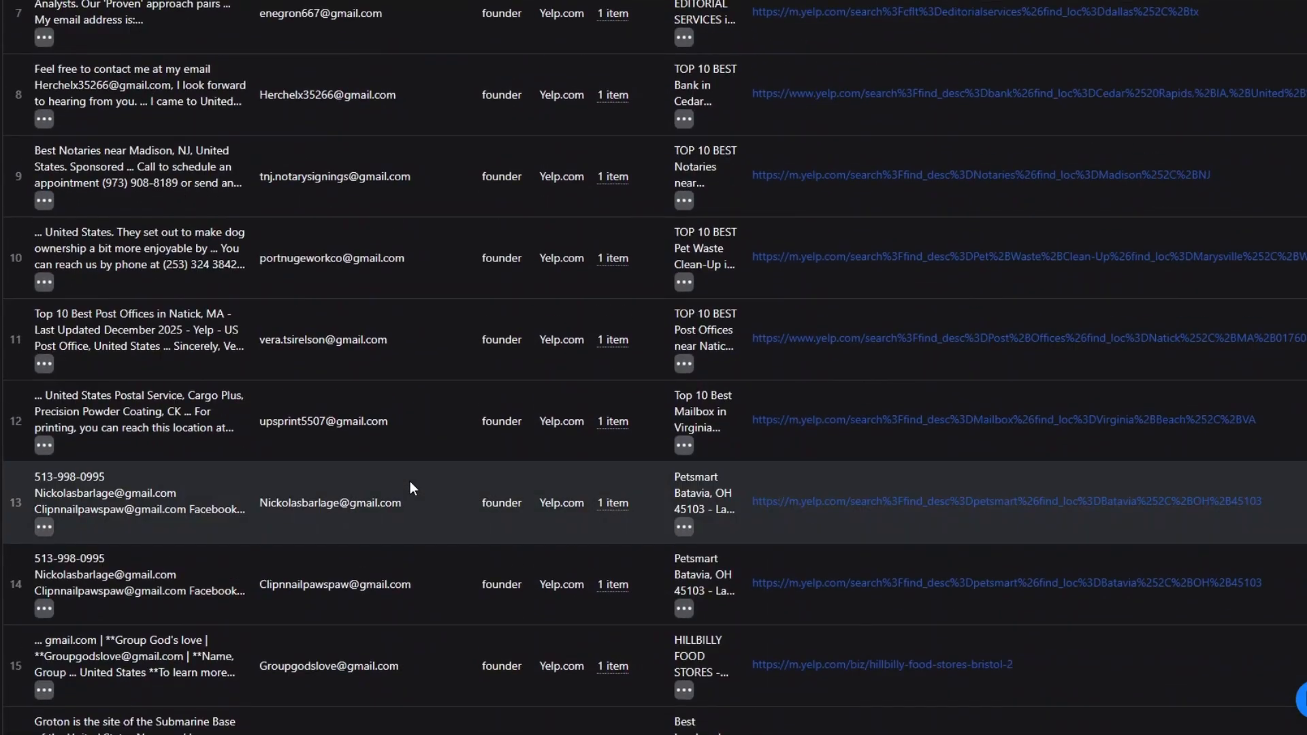
scroll(410, 480, "up", 3)
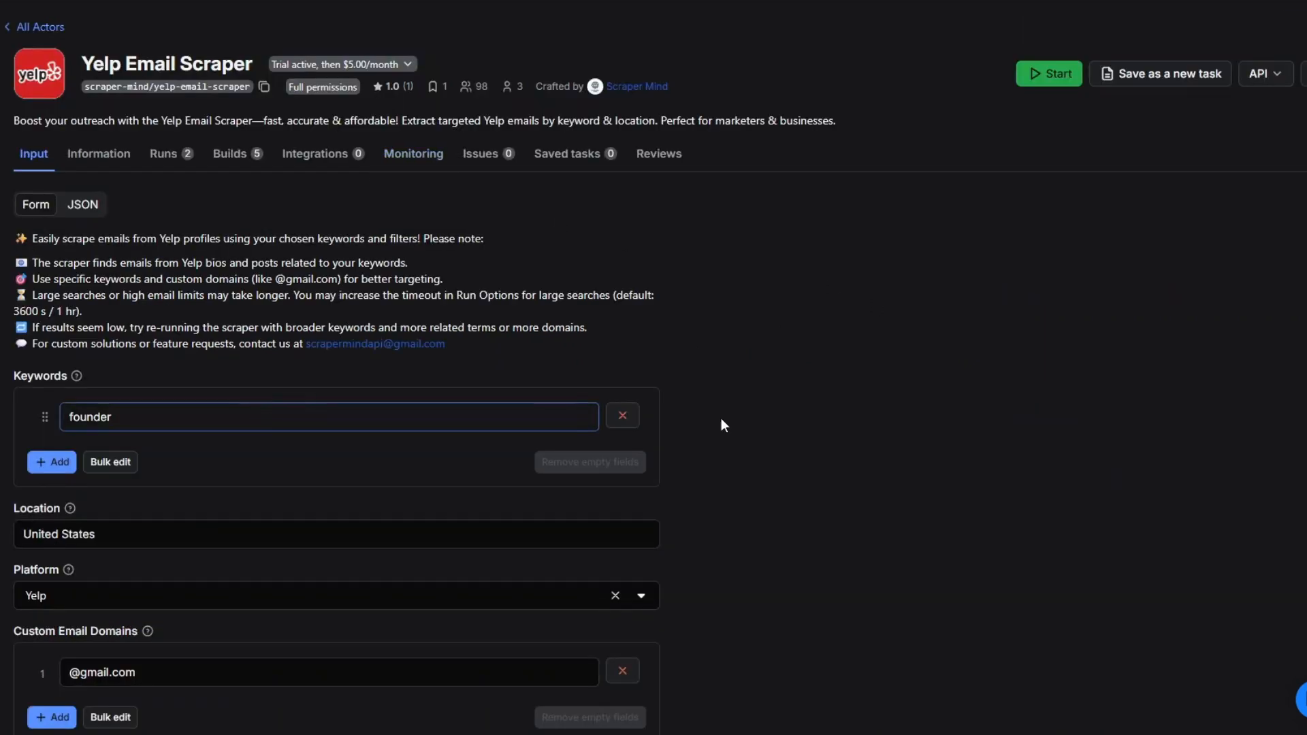
scroll(253, 429, "down", 5)
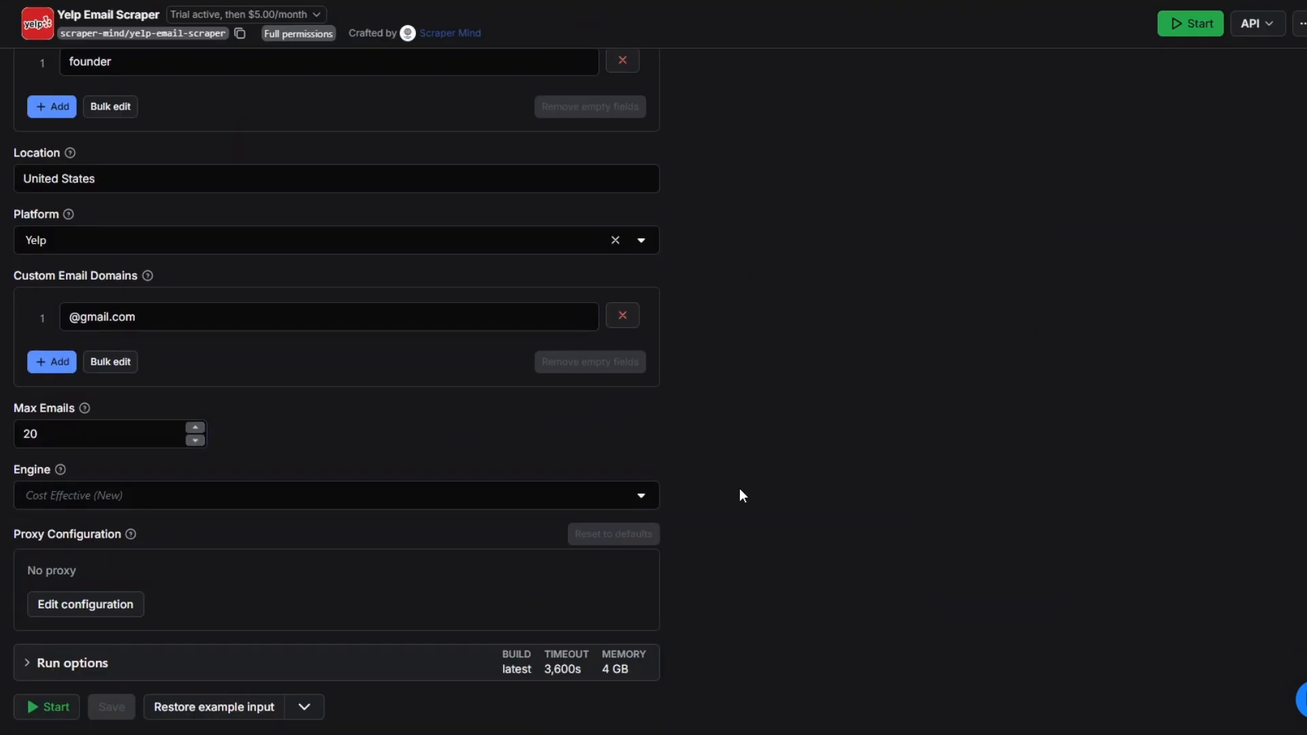
scroll(740, 489, "up", 5)
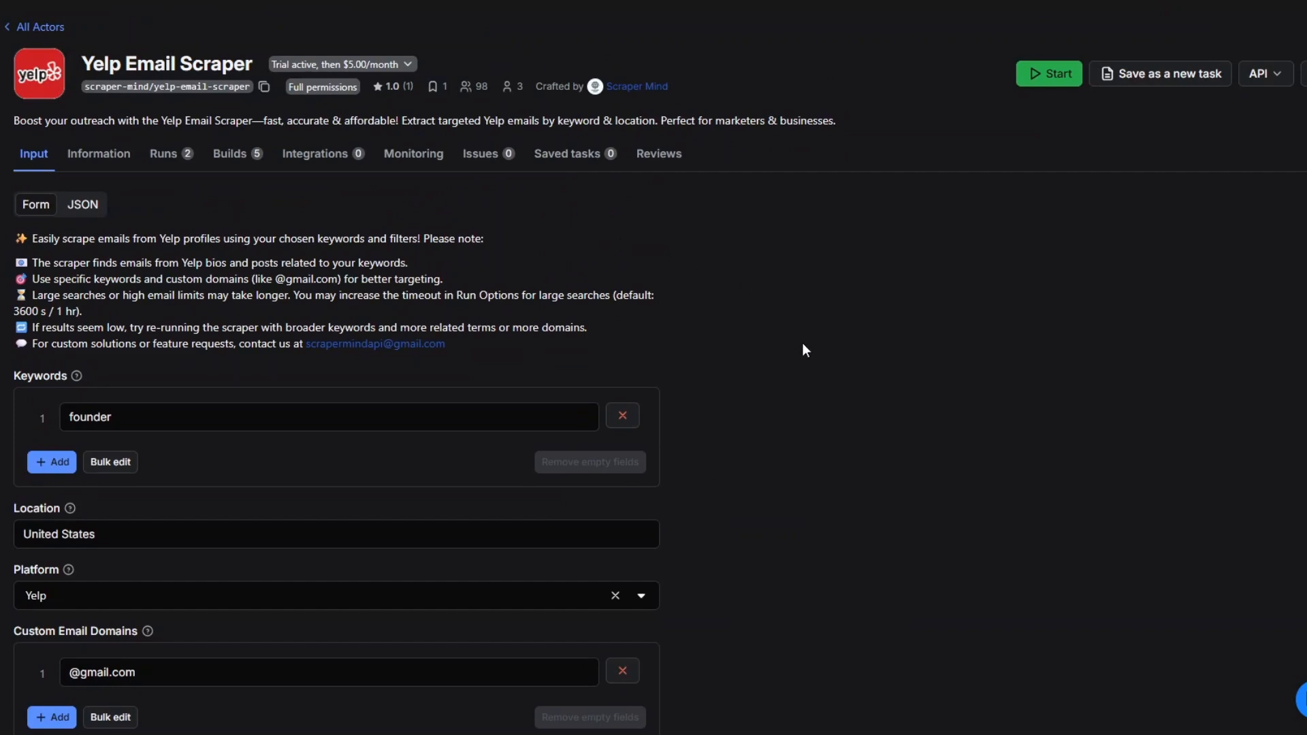
scroll(787, 419, "down", 5)
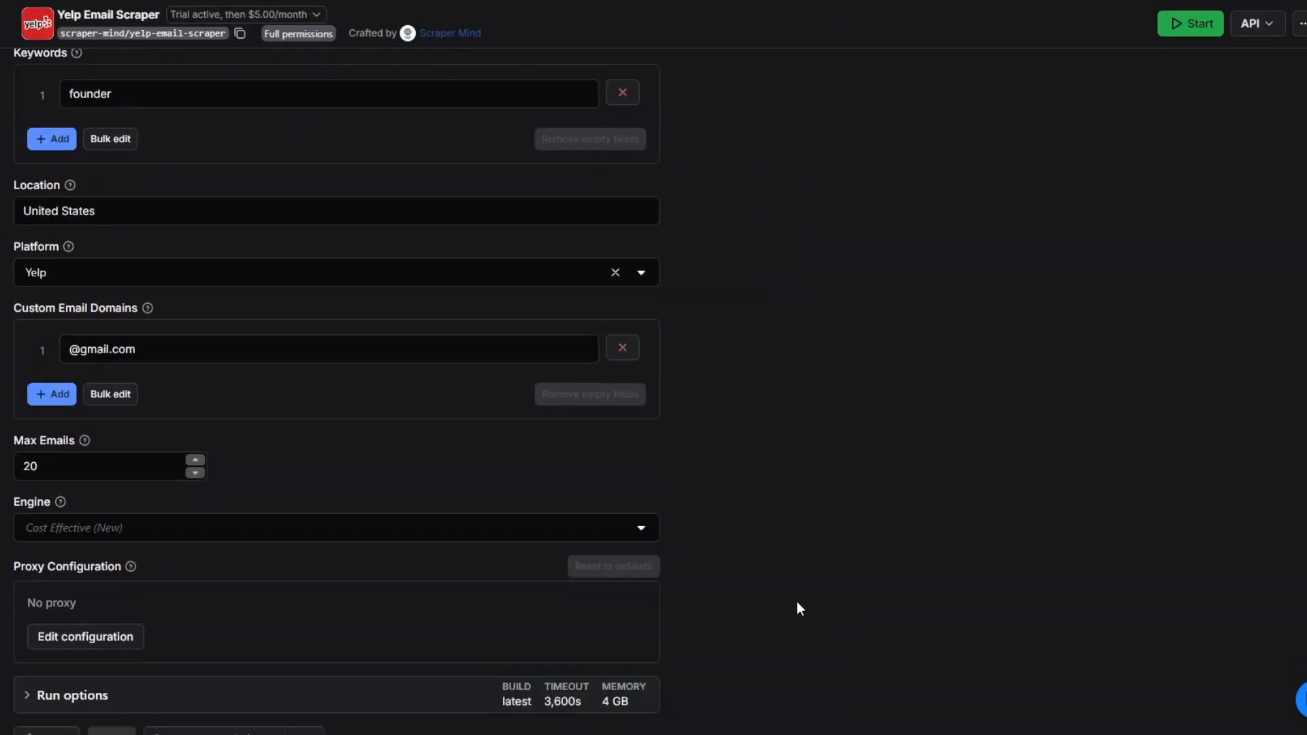
scroll(880, 362, "up", 5)
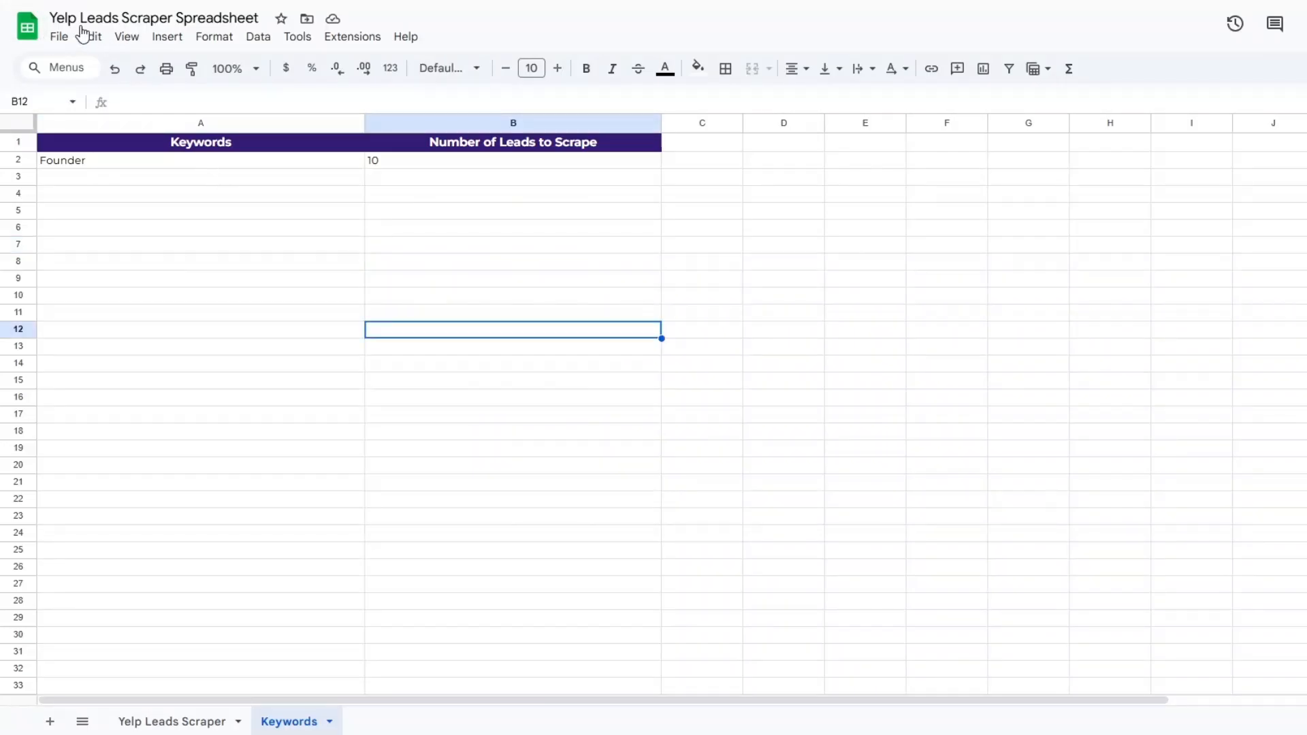
Switch to the Yelp Leads Scraper Spreadsheet in Google Sheets and examine the Keywords sheet's keyword and number-of-leads columns
left_click(213, 181)
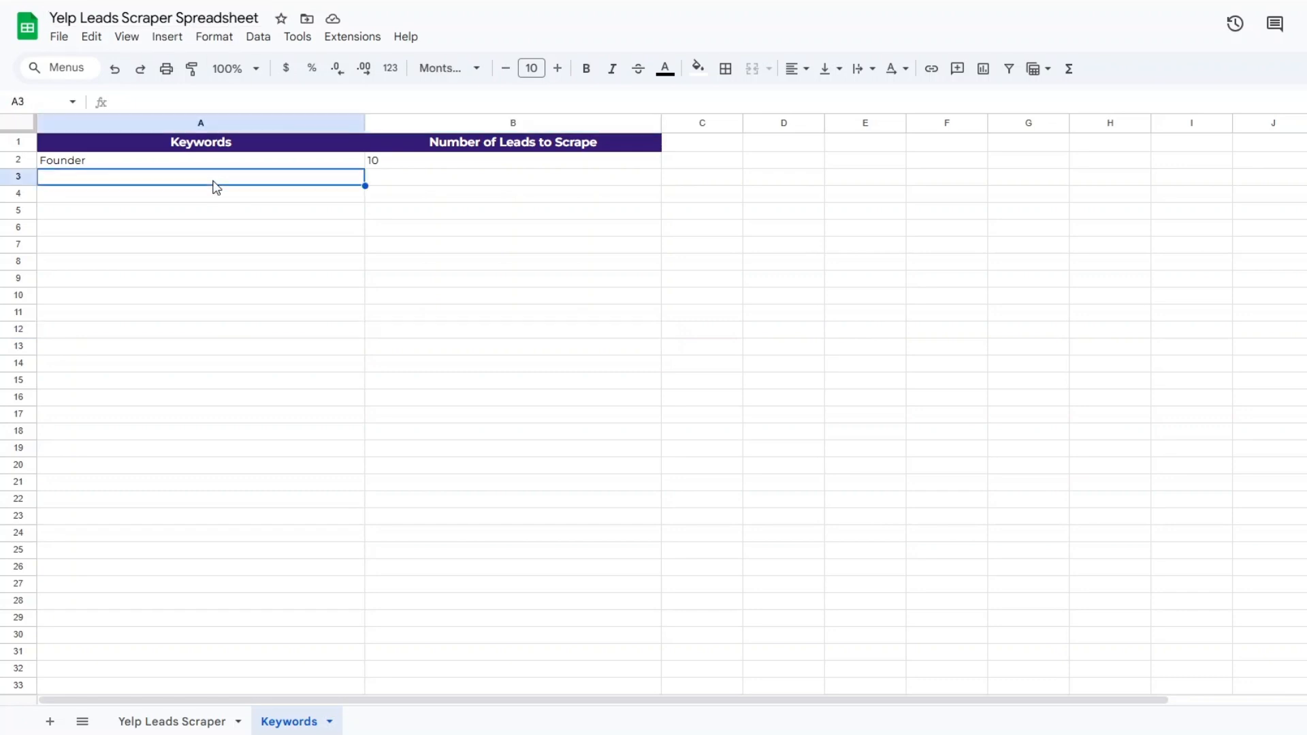
left_click(487, 182)
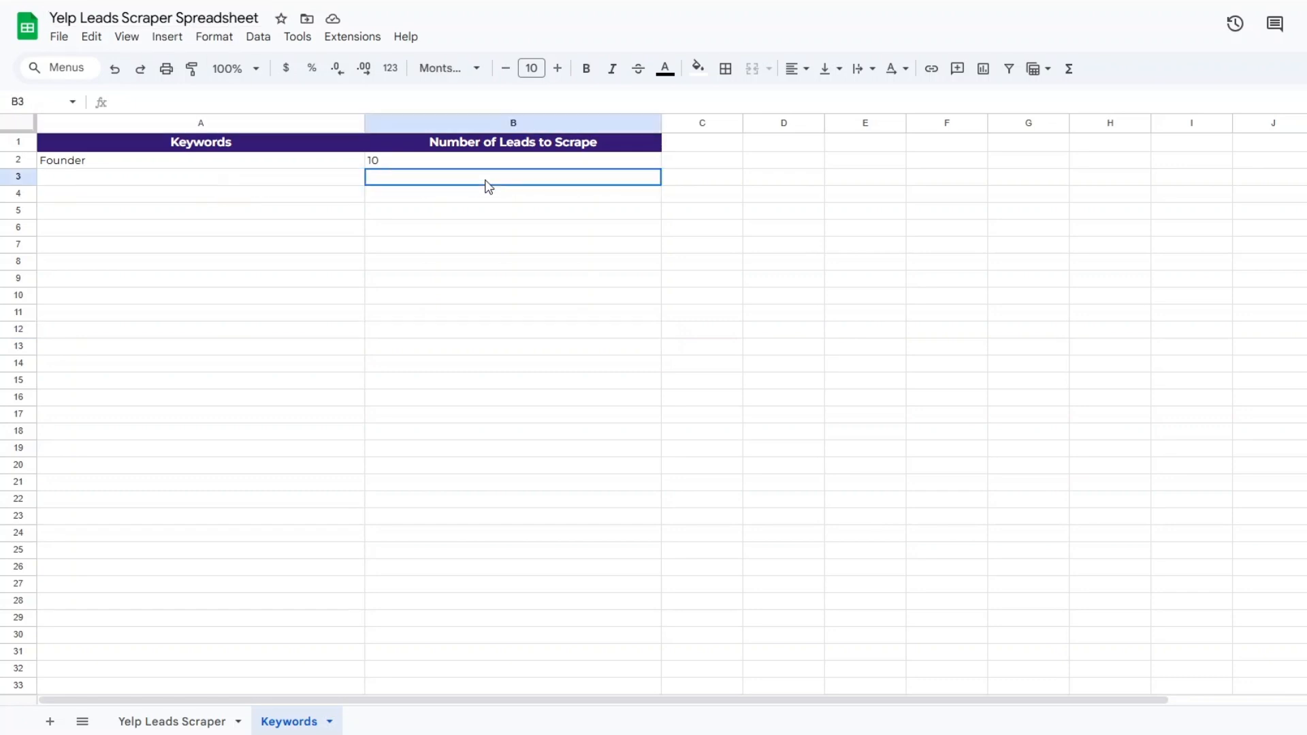
left_click(274, 166)
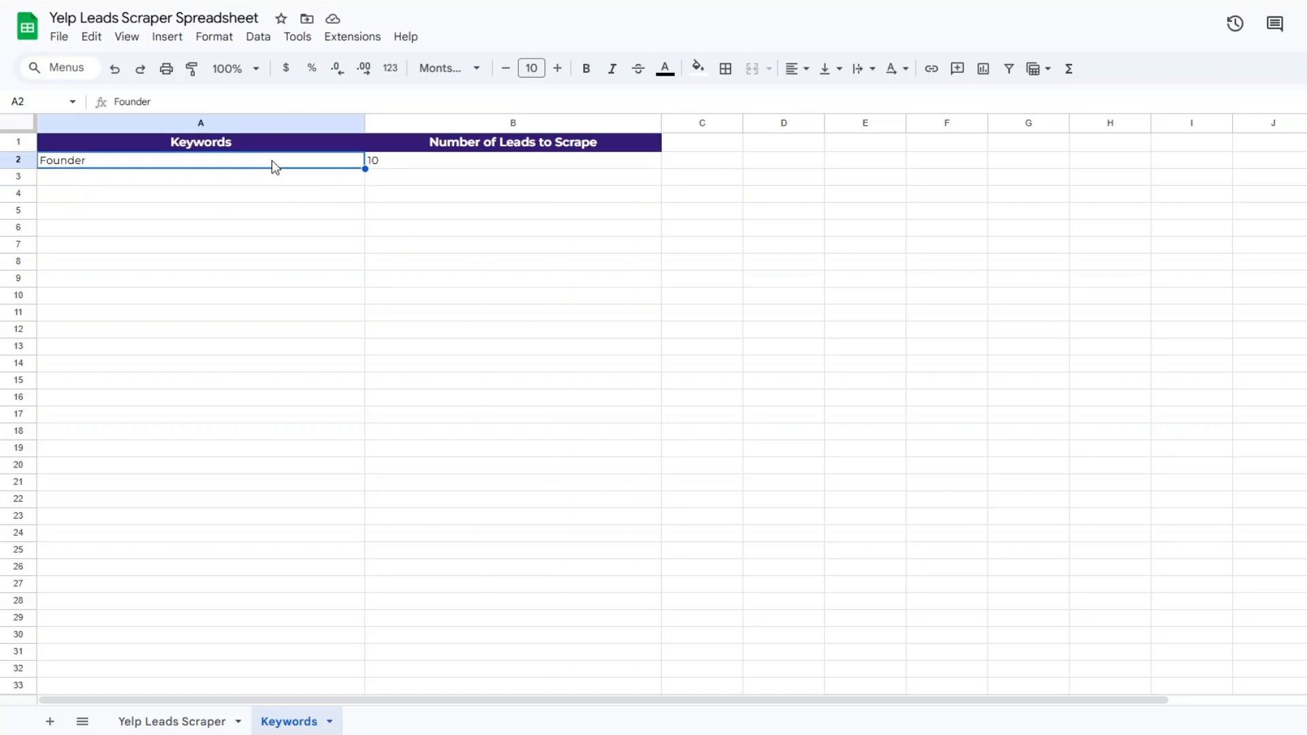
left_click(444, 167)
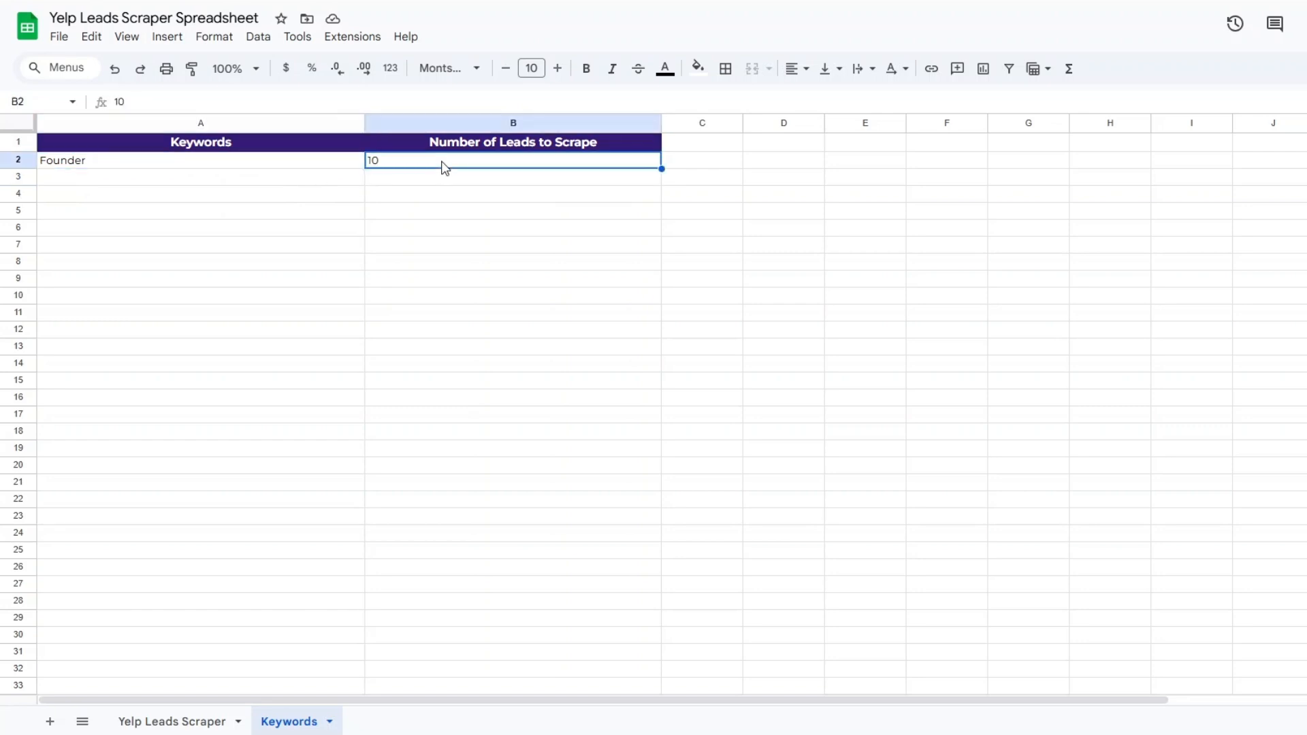
left_click(436, 197)
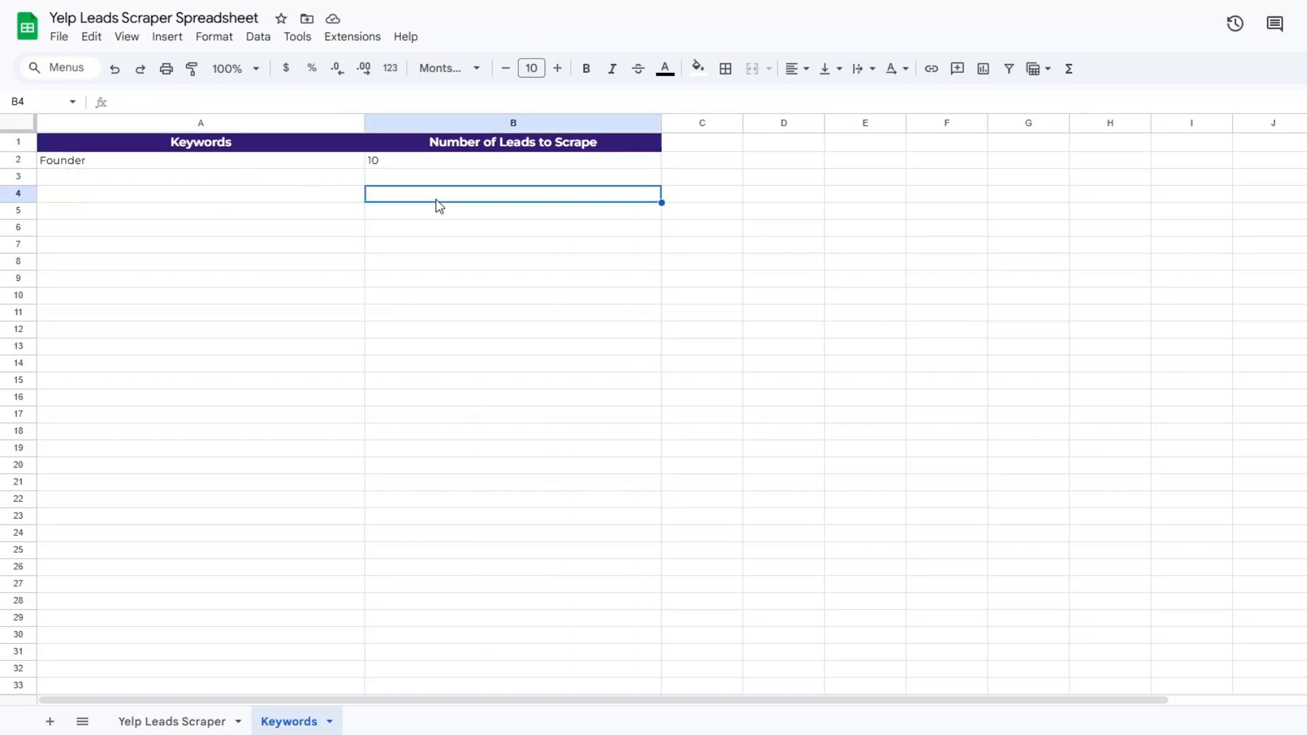
key("Up")
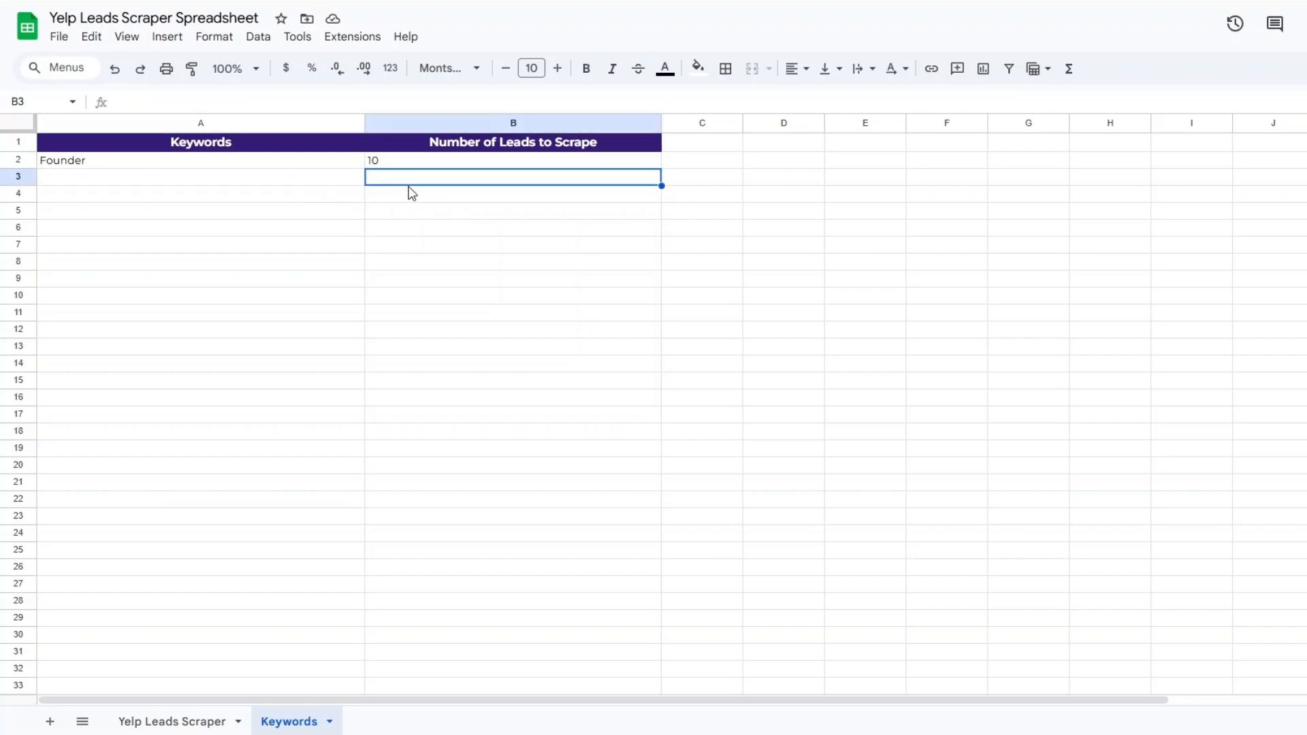
left_click(326, 195)
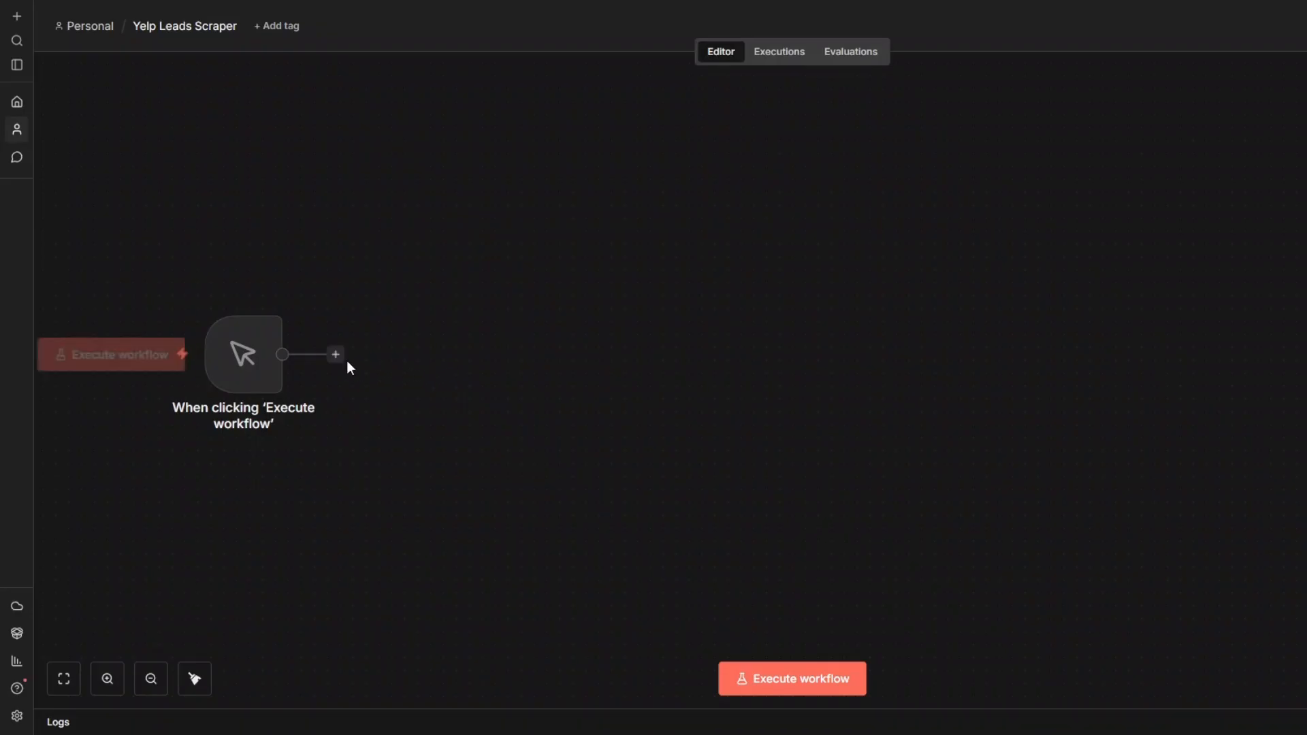
Switch to n8n and add a Google Sheets node with the Get row(s) in sheet action after the manual trigger
left_click(336, 353)
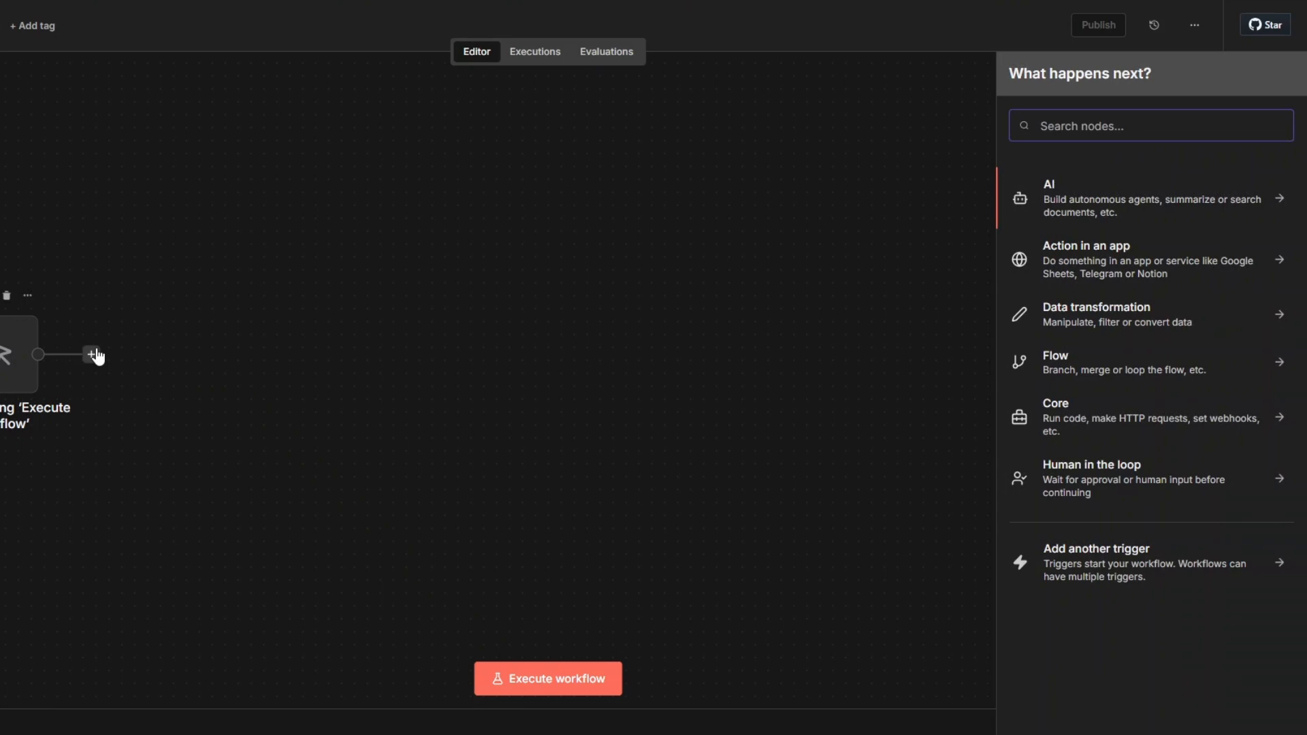
type("goo")
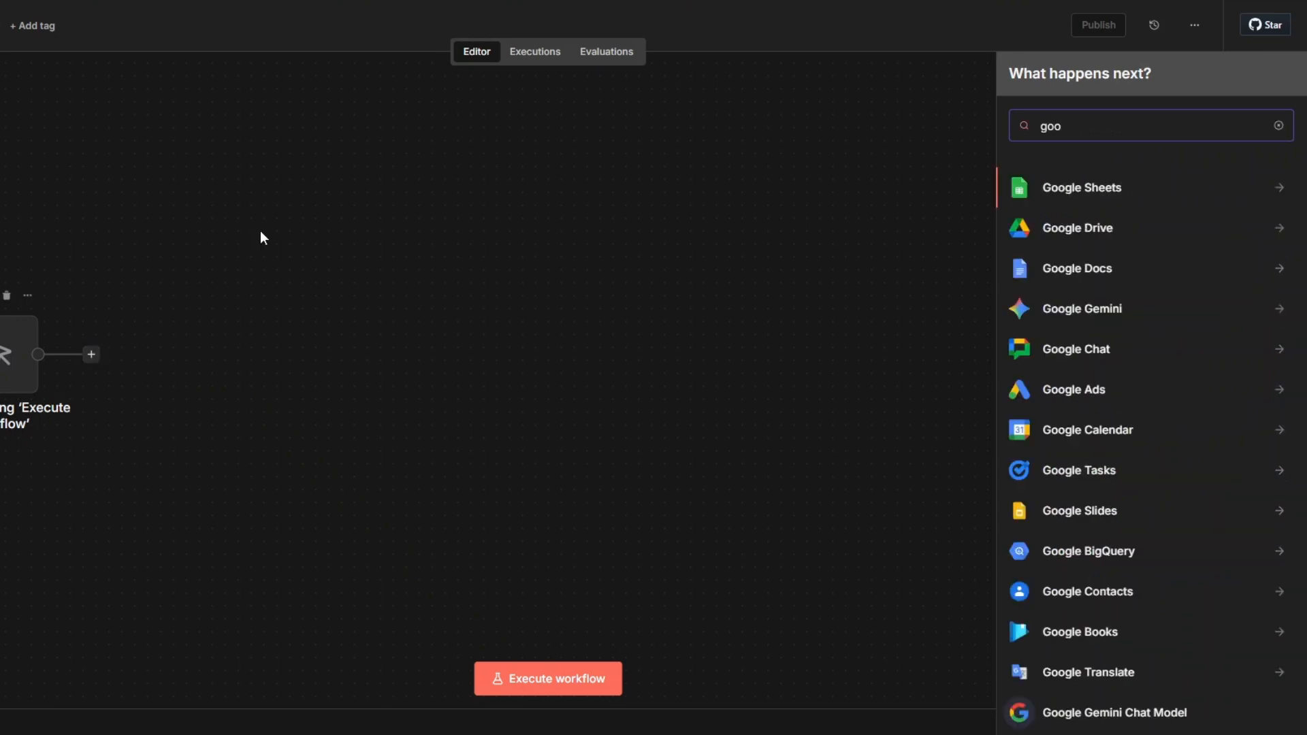
left_click(1071, 189)
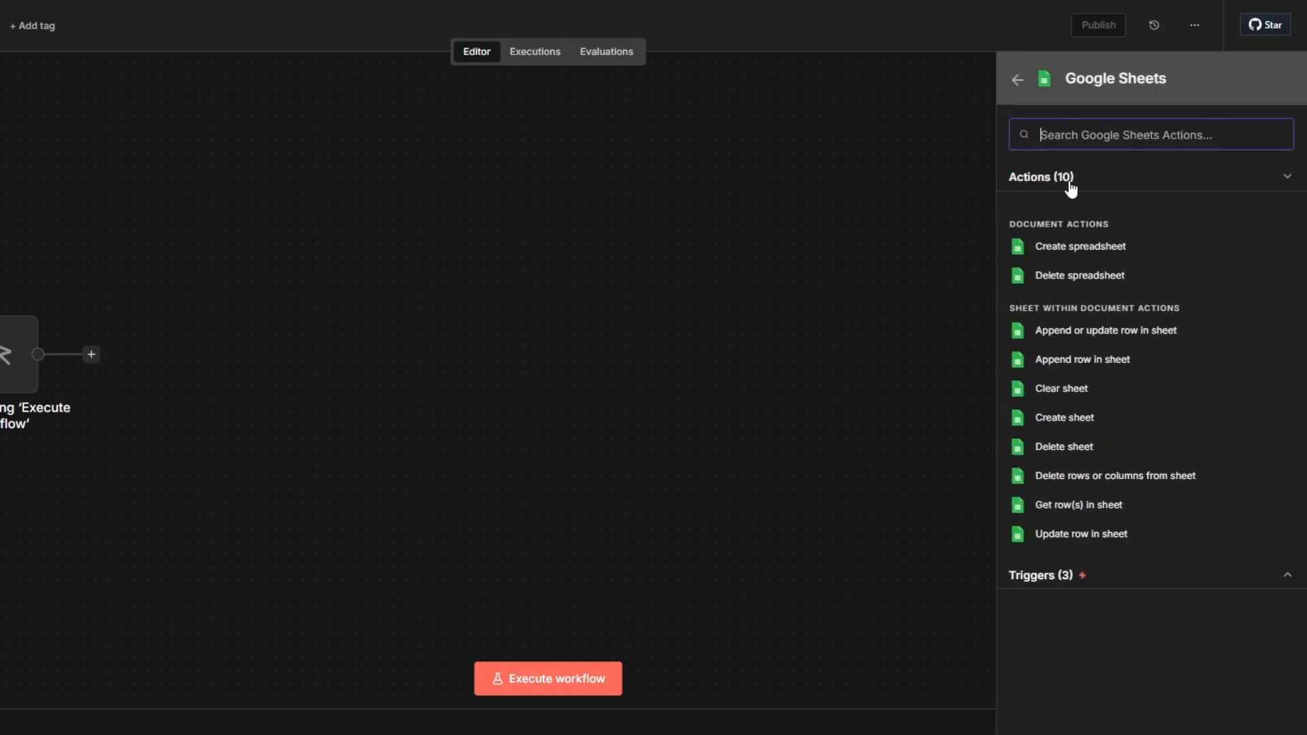
left_click(1070, 507)
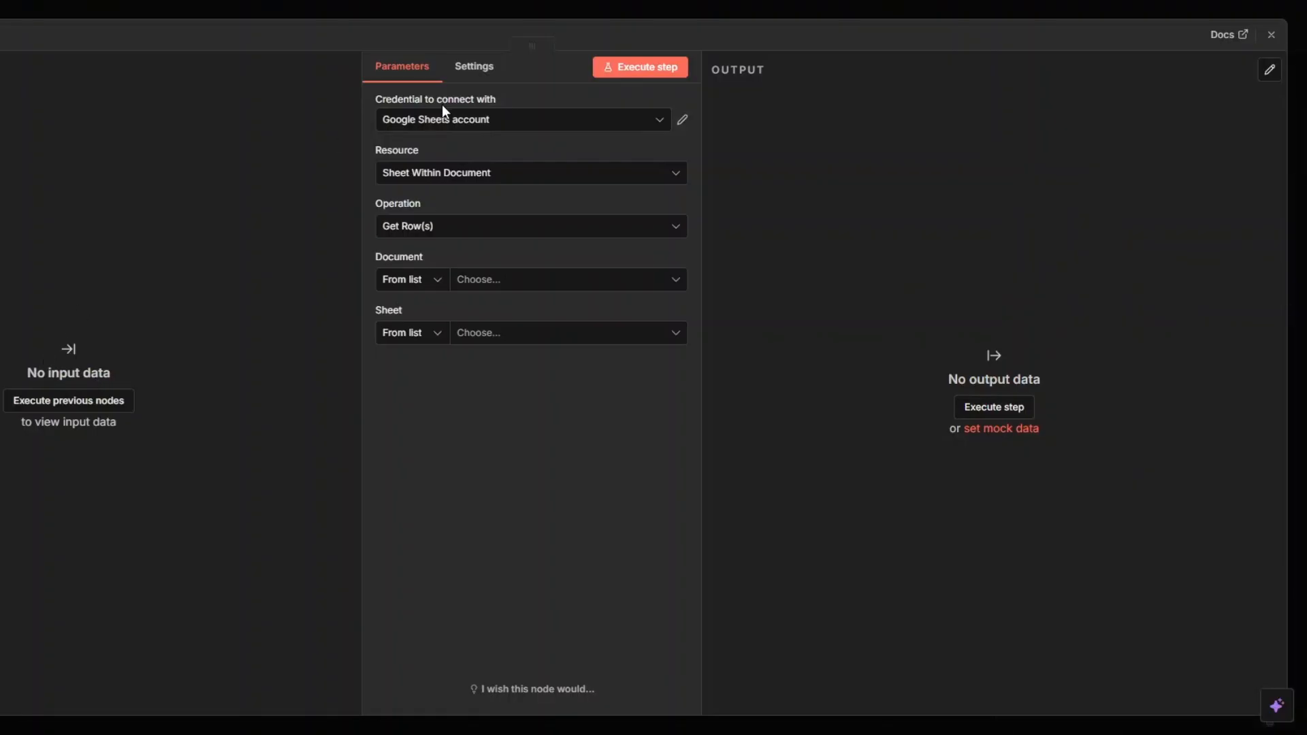
left_click(447, 125)
left_click(454, 198)
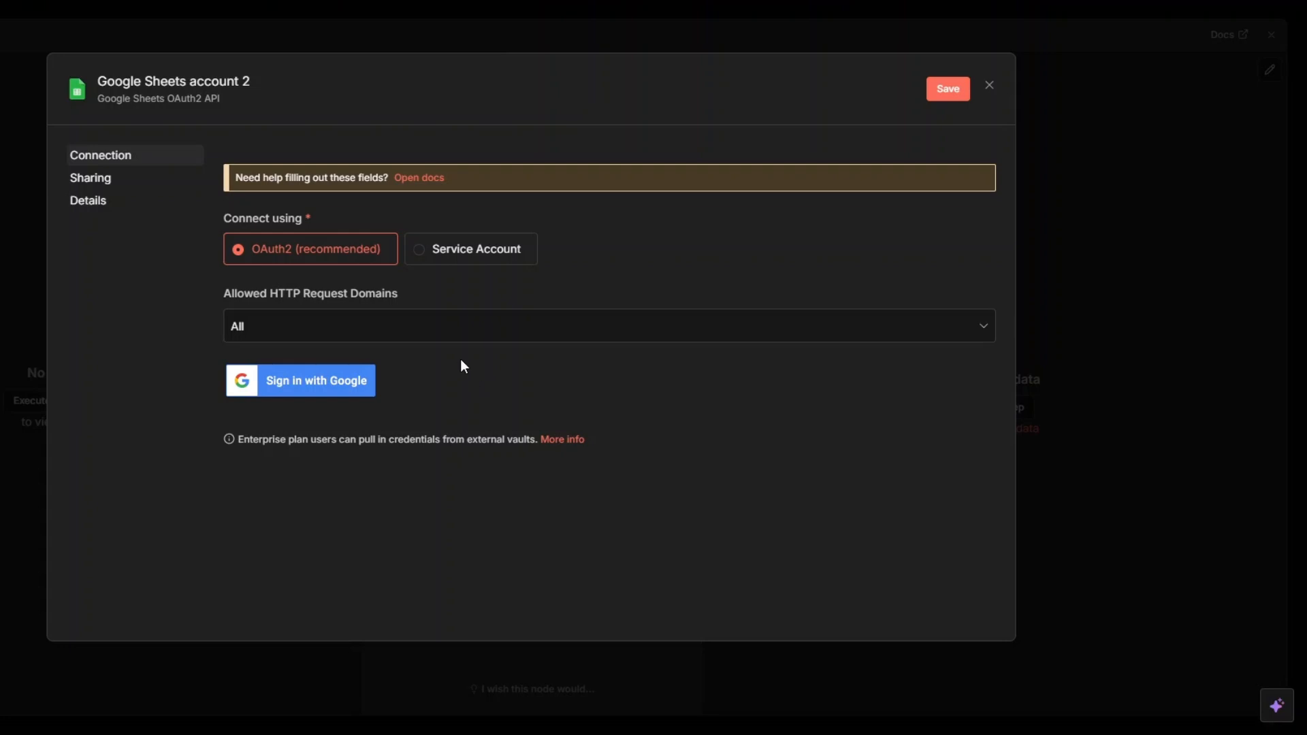
left_click(990, 86)
left_click(579, 401)
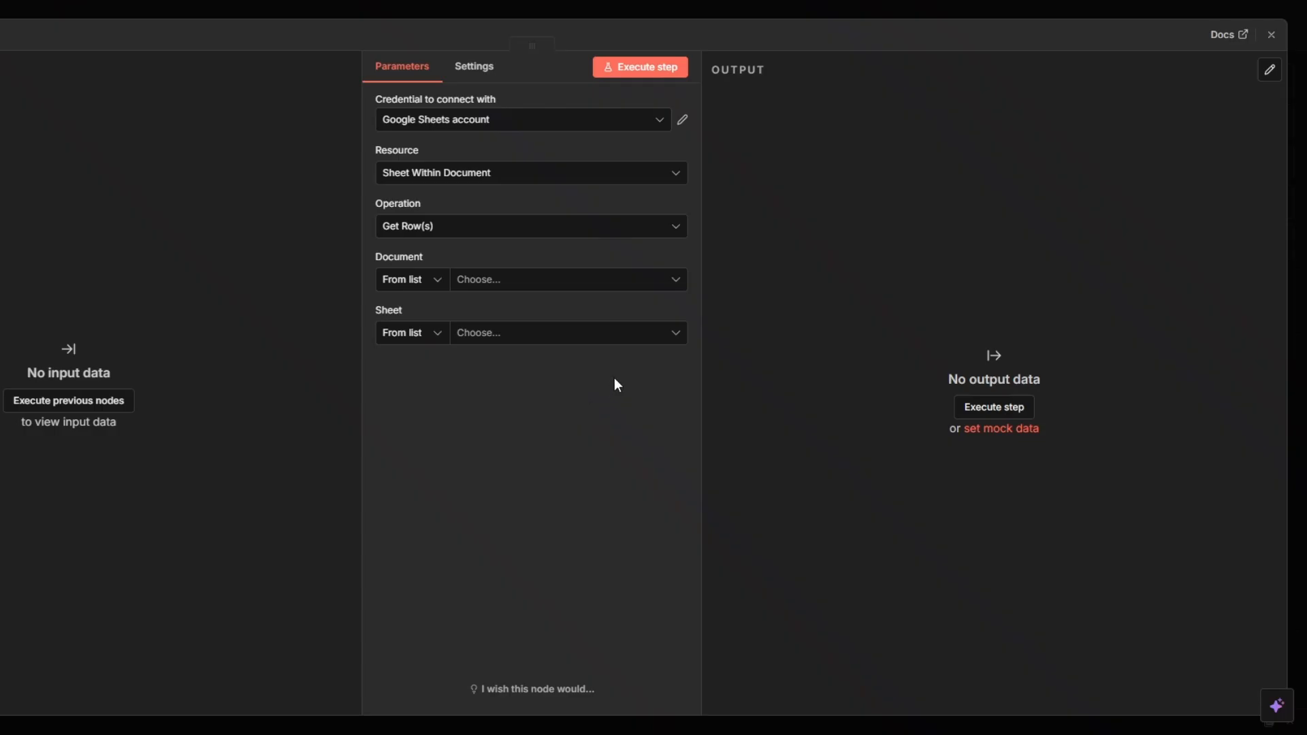
Set the node to read the Keywords sheet of the Yelp Leads Scraper Spreadsheet, and execute it
left_click(480, 285)
left_click(442, 342)
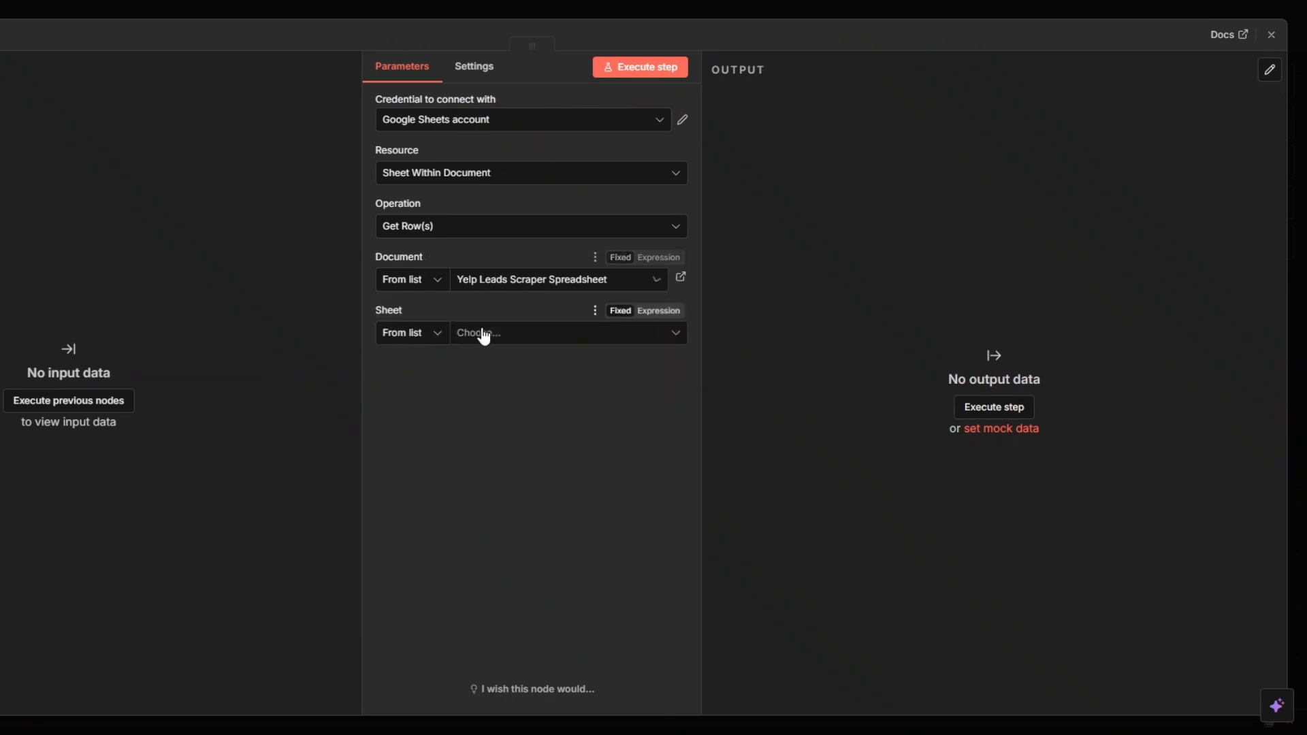
left_click(485, 336)
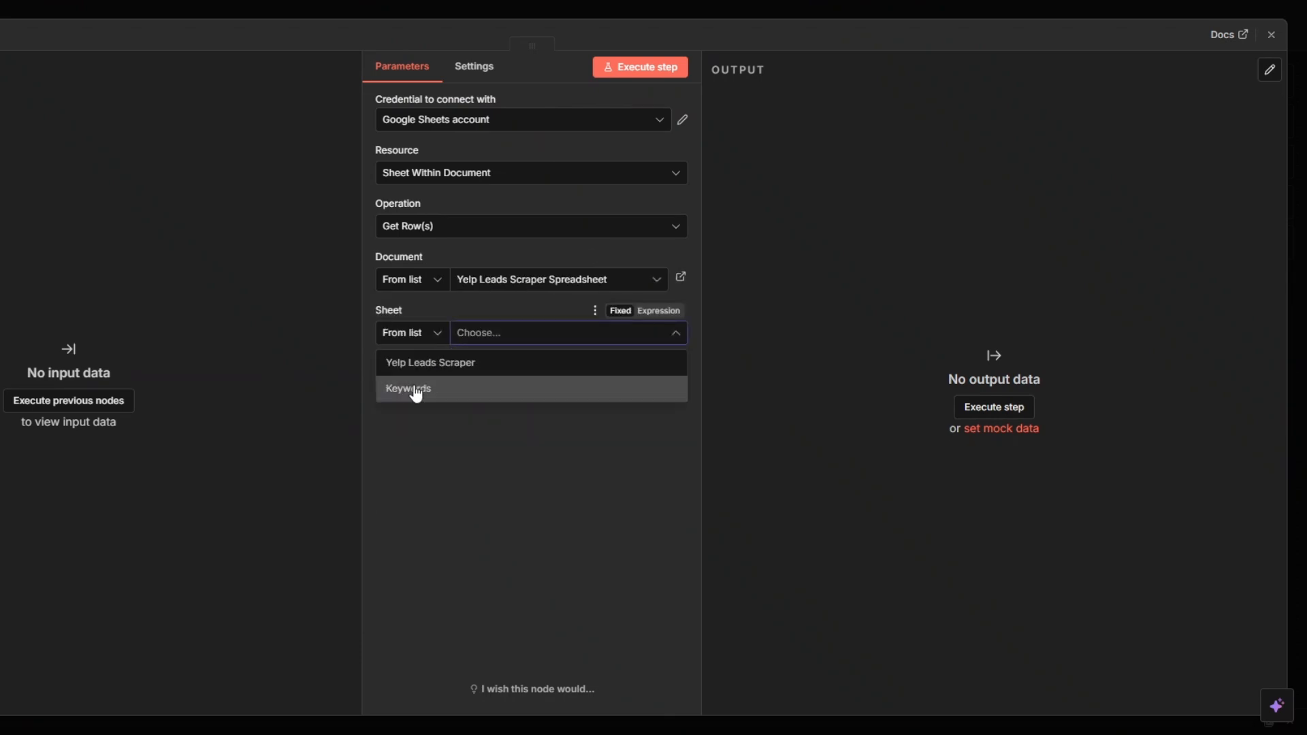
left_click(416, 392)
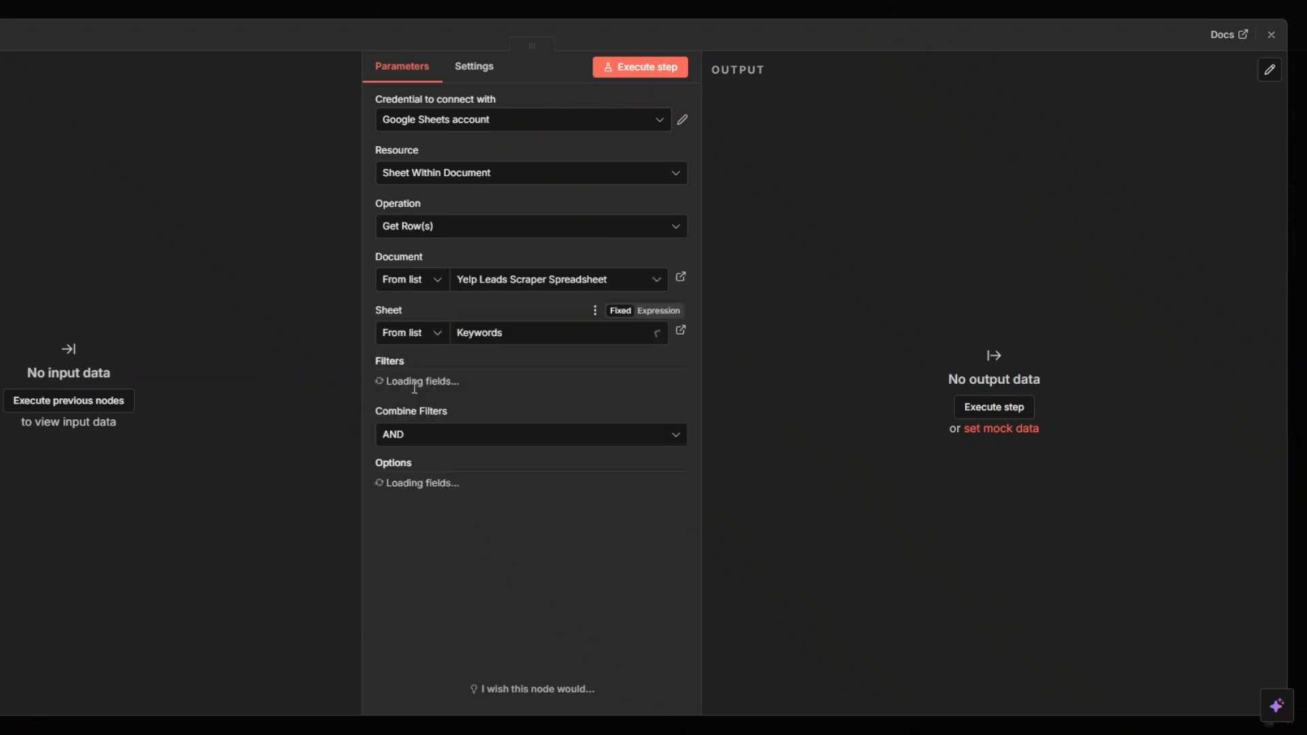
left_click(639, 69)
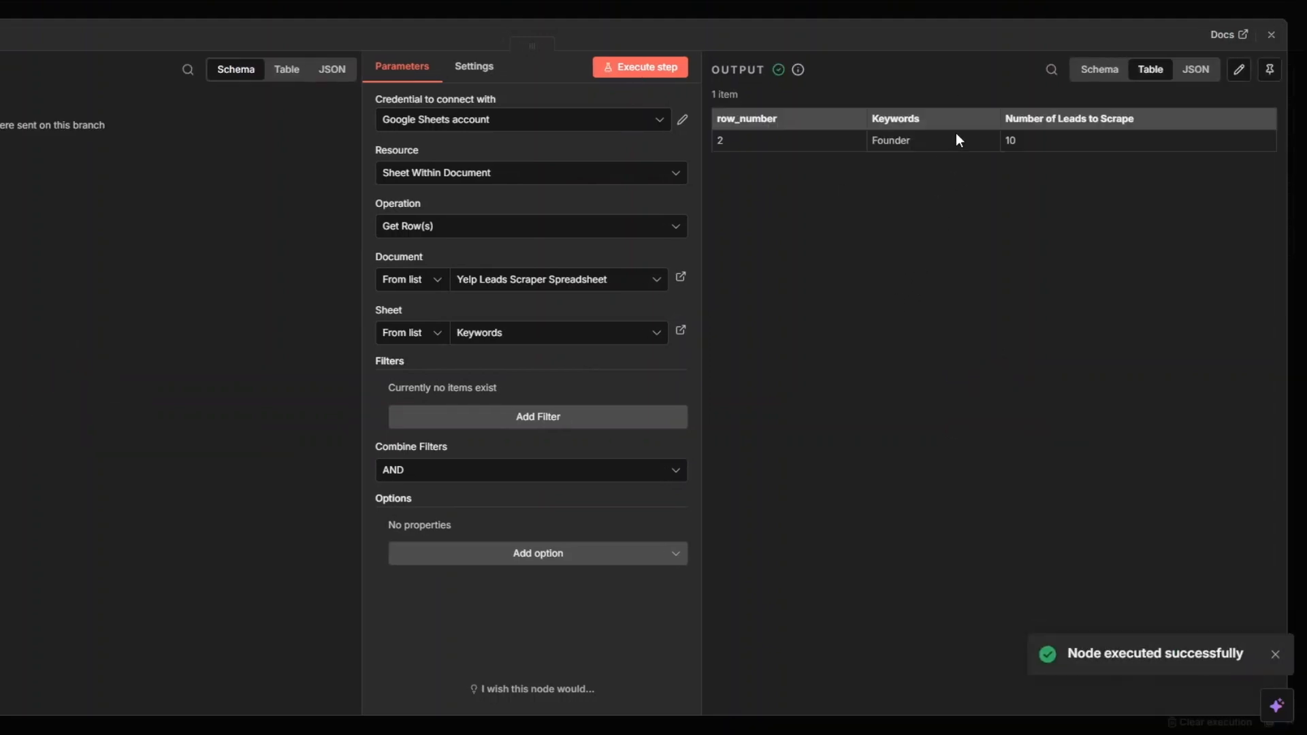
key("Escape")
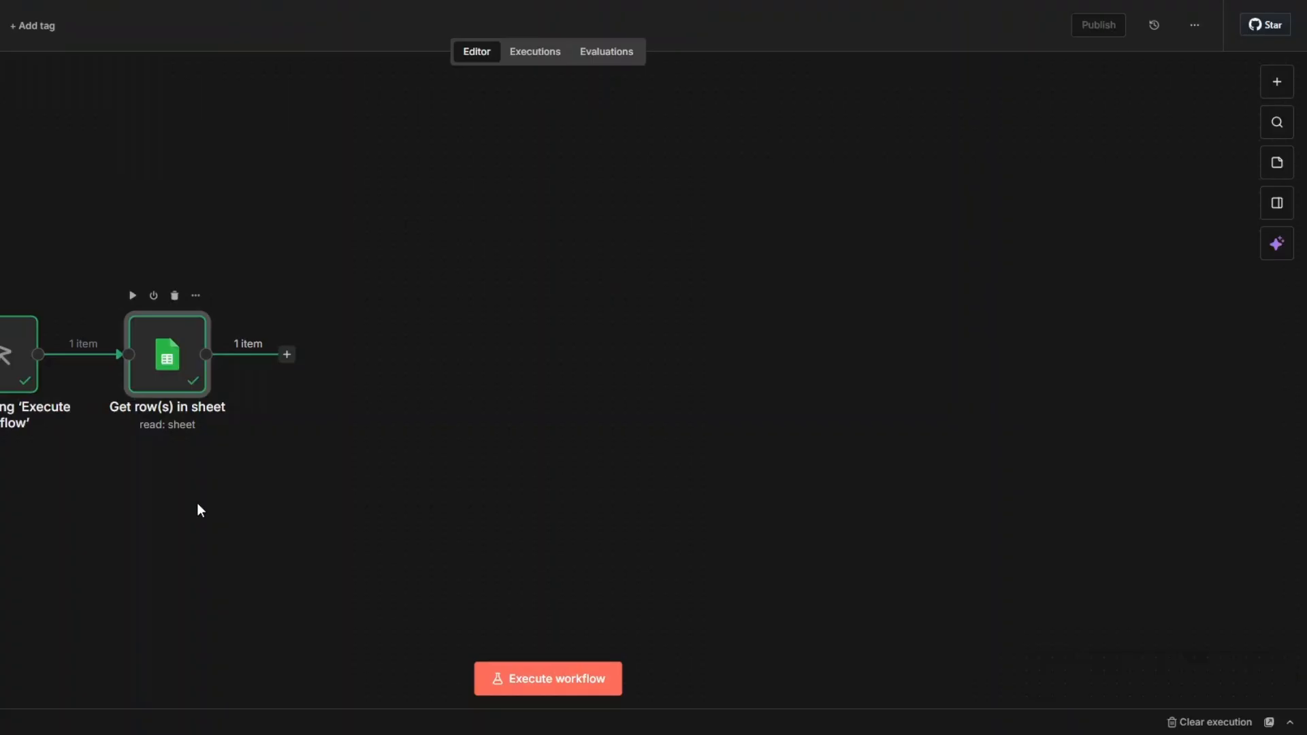
Rename the Google Sheets node as Get Keyword
key("F2")
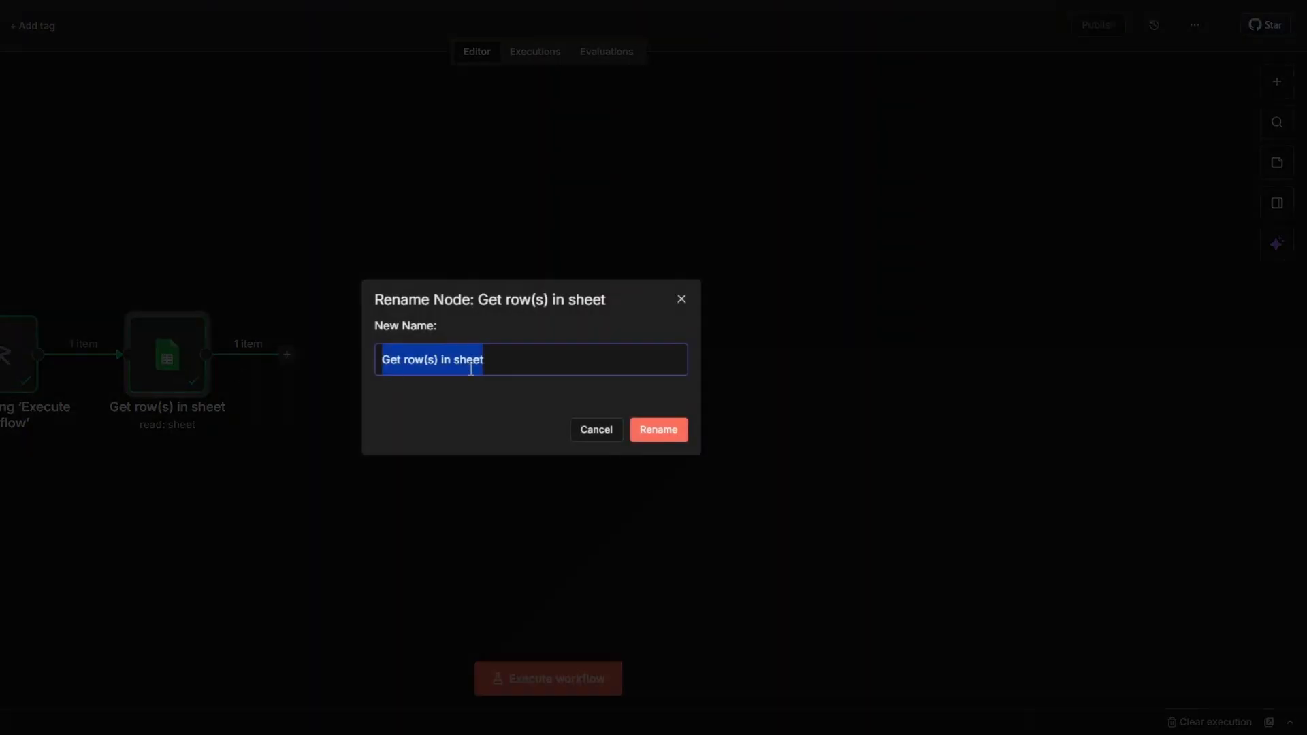
left_click(407, 360)
left_click_drag(407, 360, 508, 366)
type("Keyword")
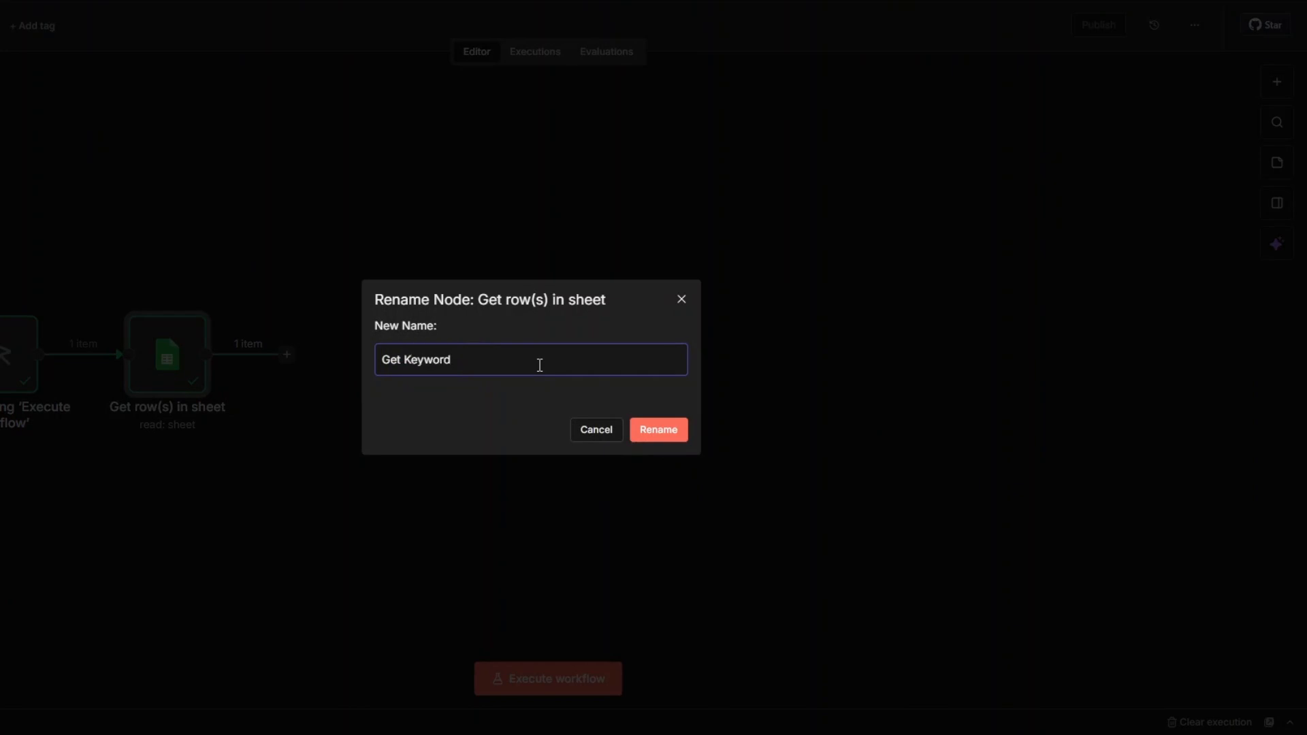
left_click(658, 429)
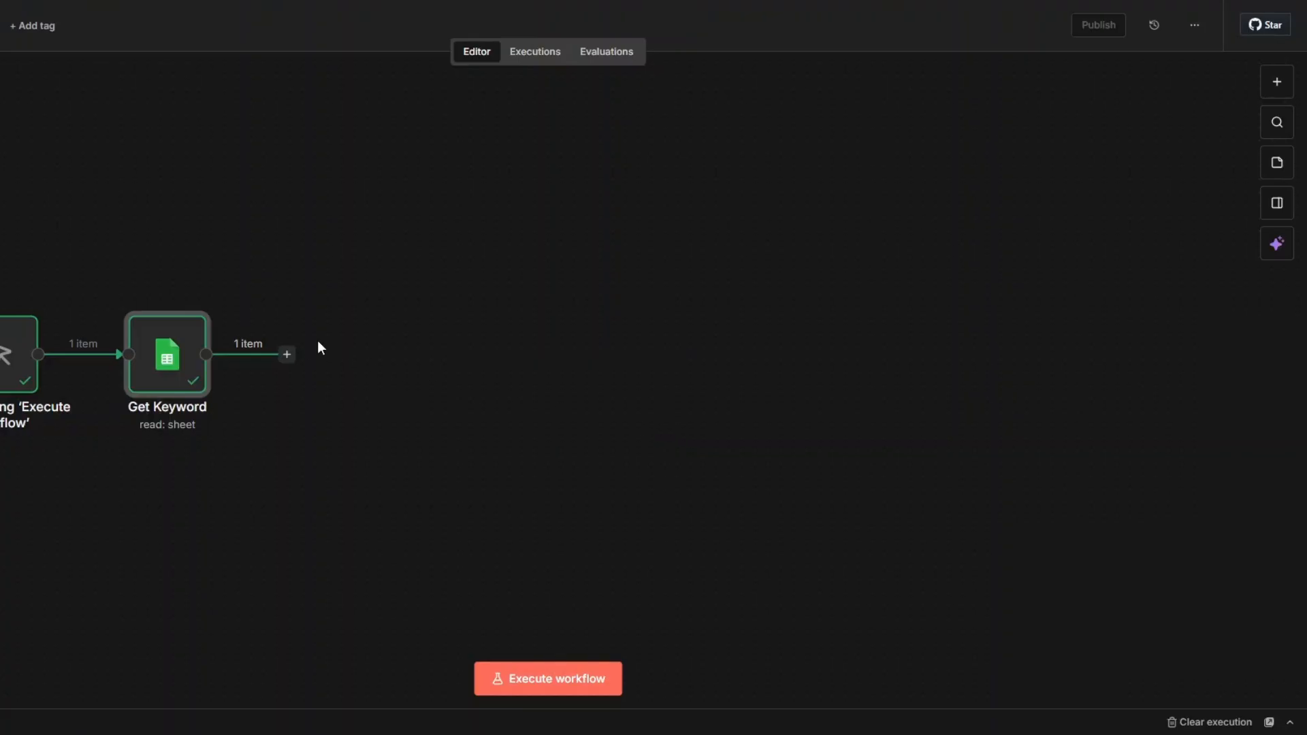
Add an Apify node with the Run an Actor action after the Get Keyword node
left_click(289, 356)
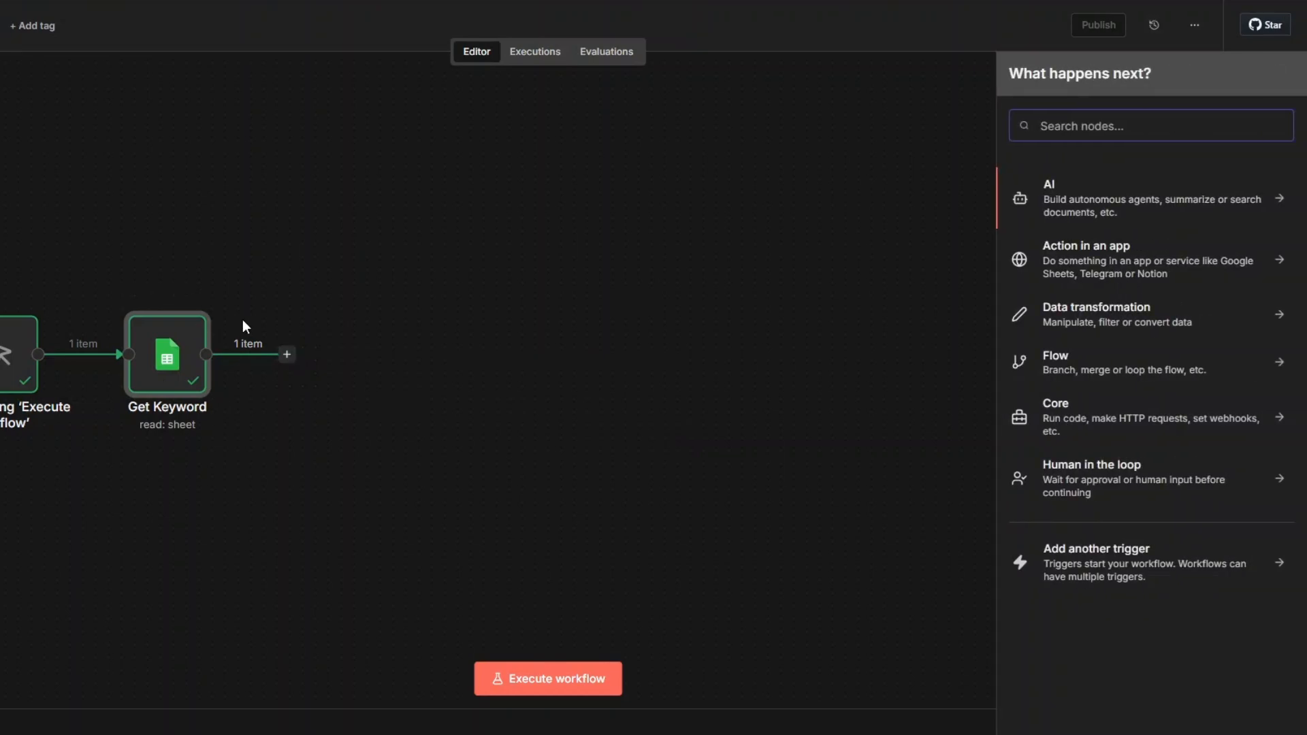
type("apify")
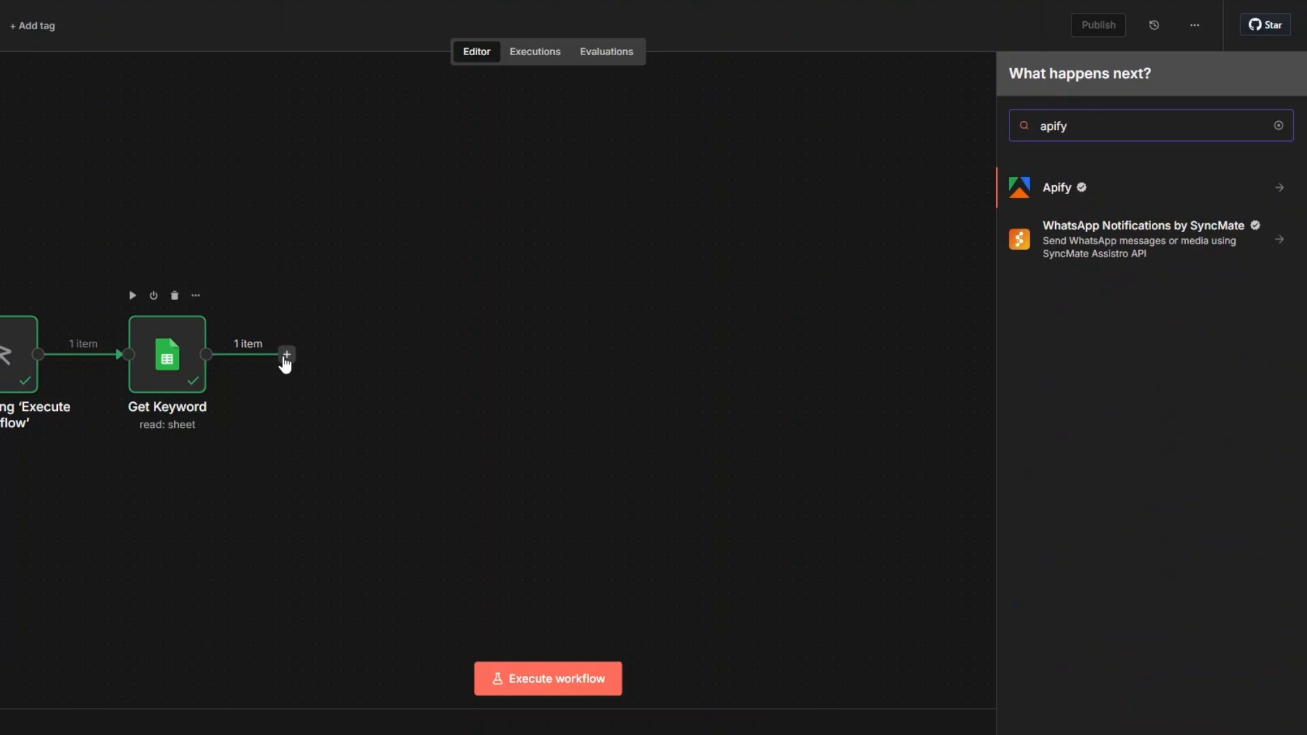
left_click(1074, 194)
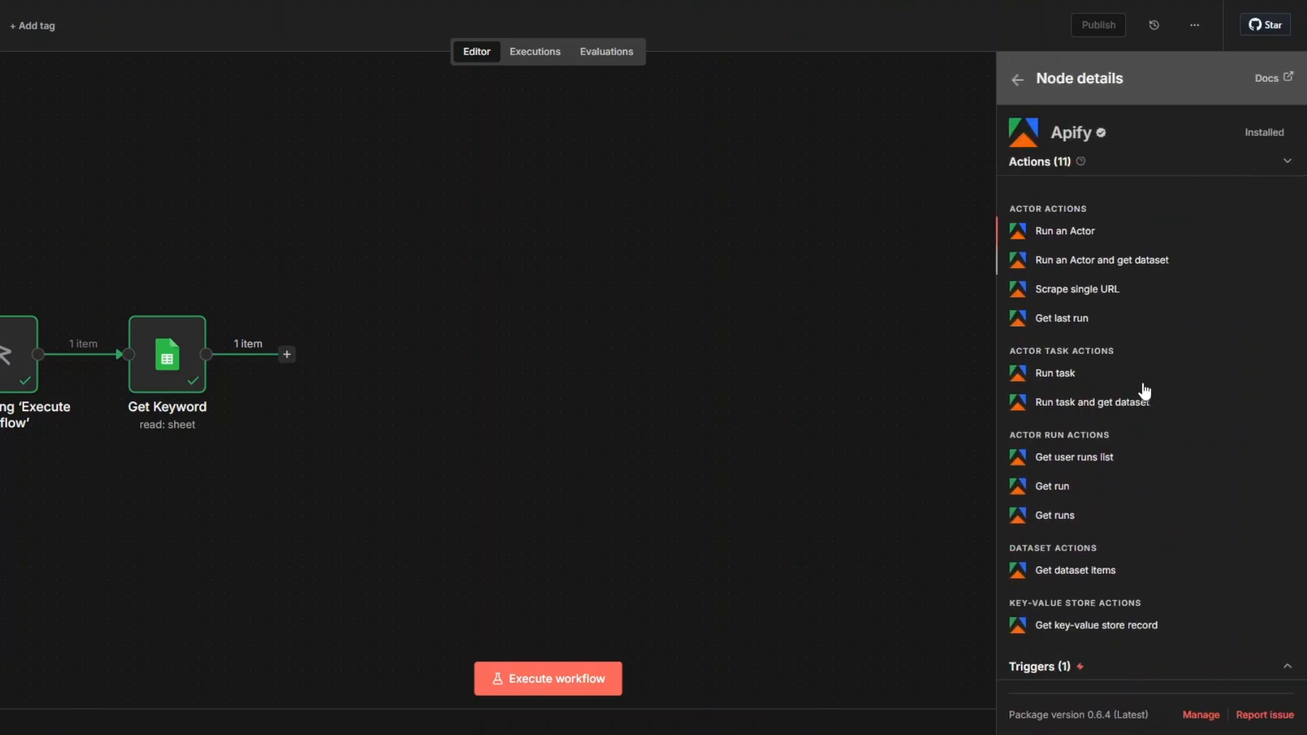
left_click(1069, 231)
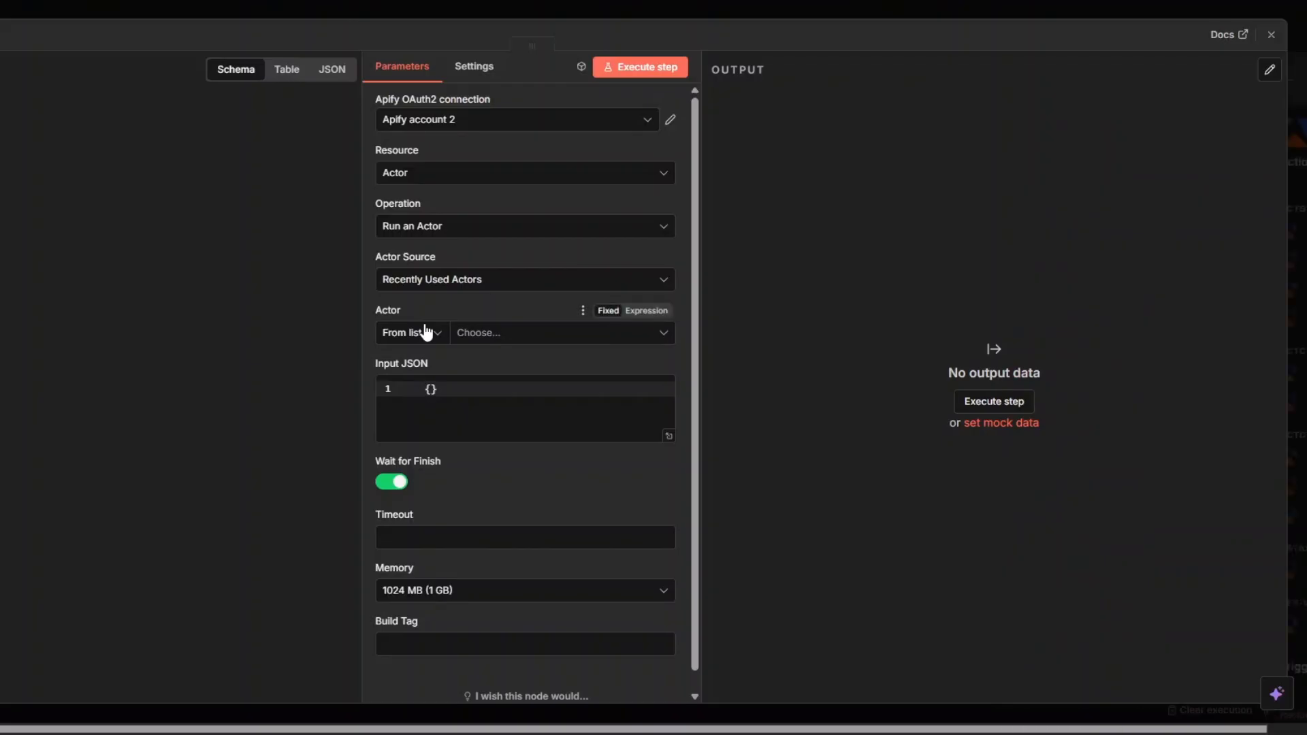
left_click(438, 124)
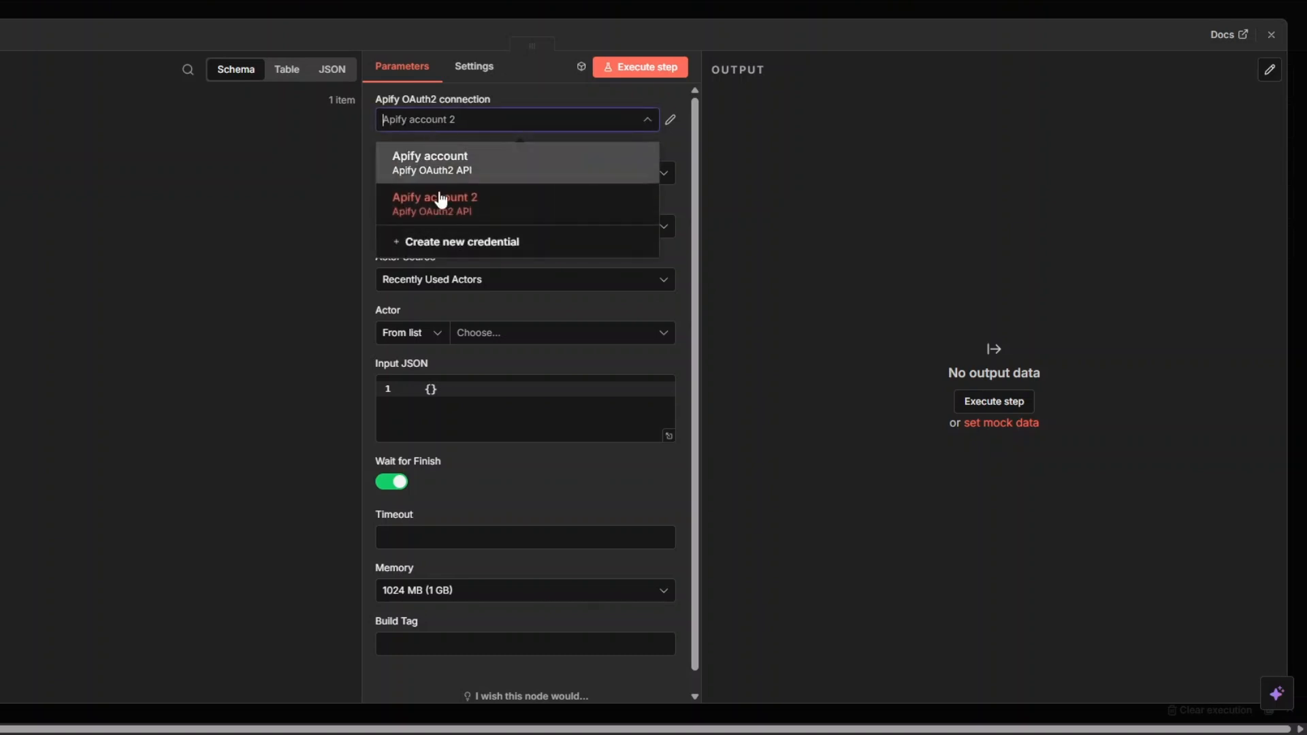
left_click(442, 244)
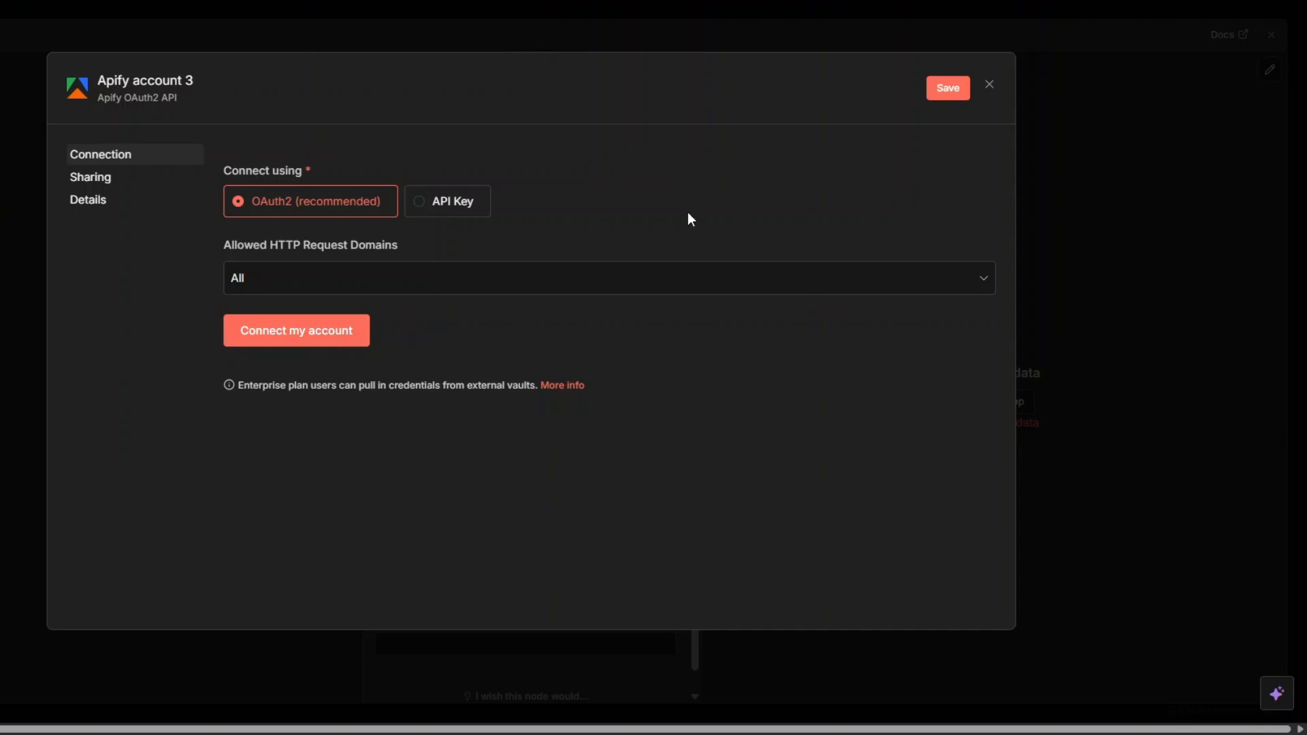
left_click(989, 84)
left_click(578, 401)
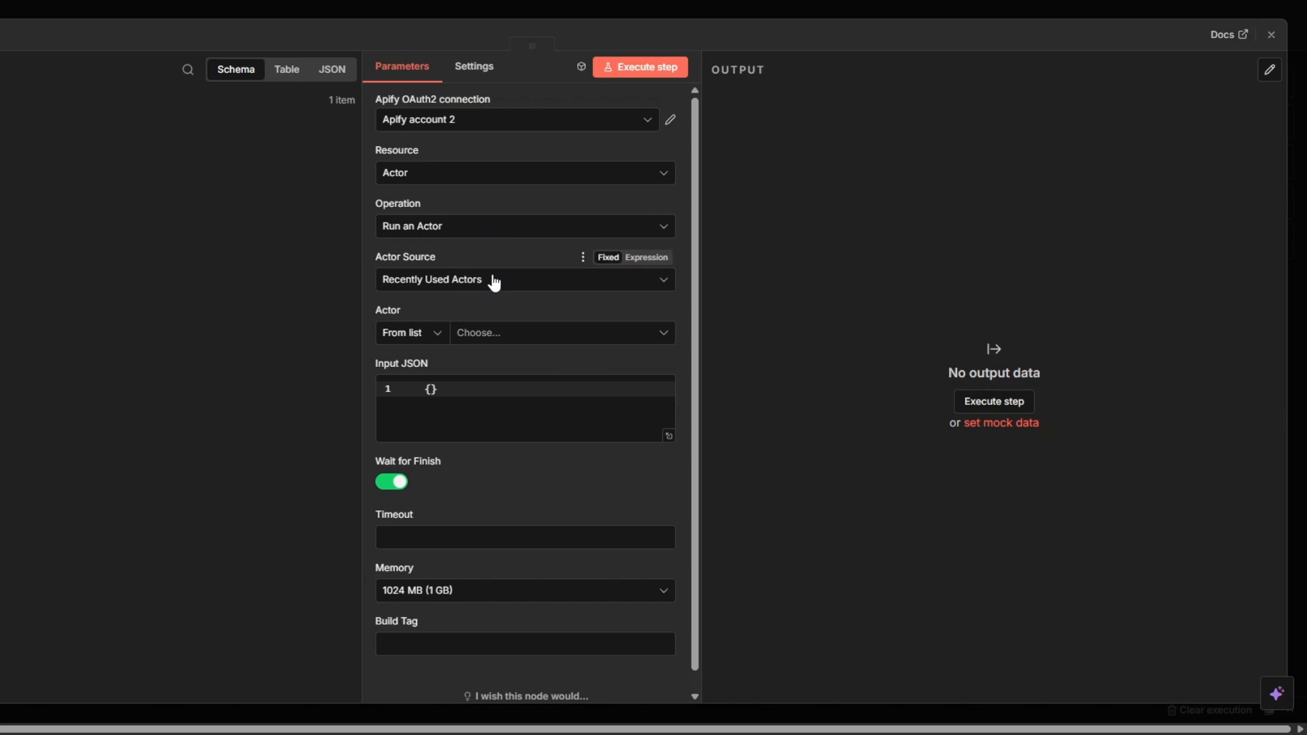
Choose Yelp Email Scraper as the actor and clear its input JSON as an expression in the expanded editor
left_click(486, 338)
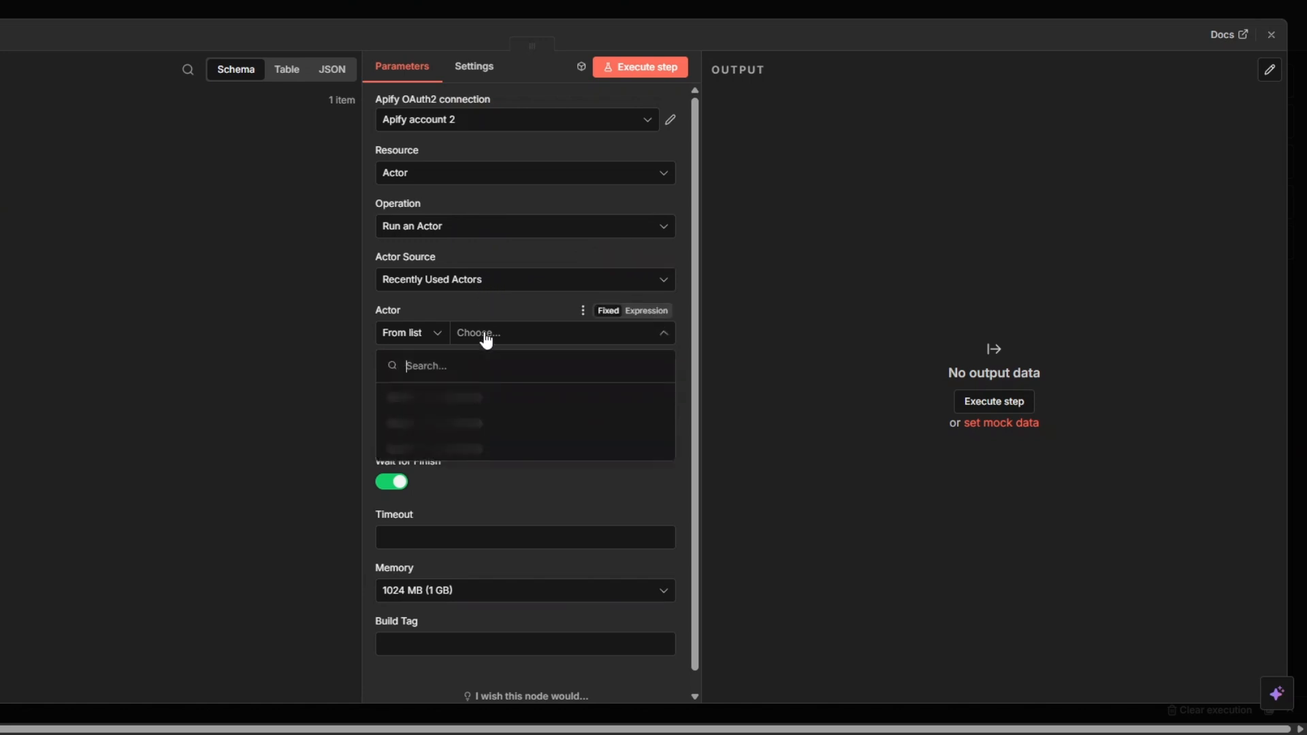
left_click(460, 392)
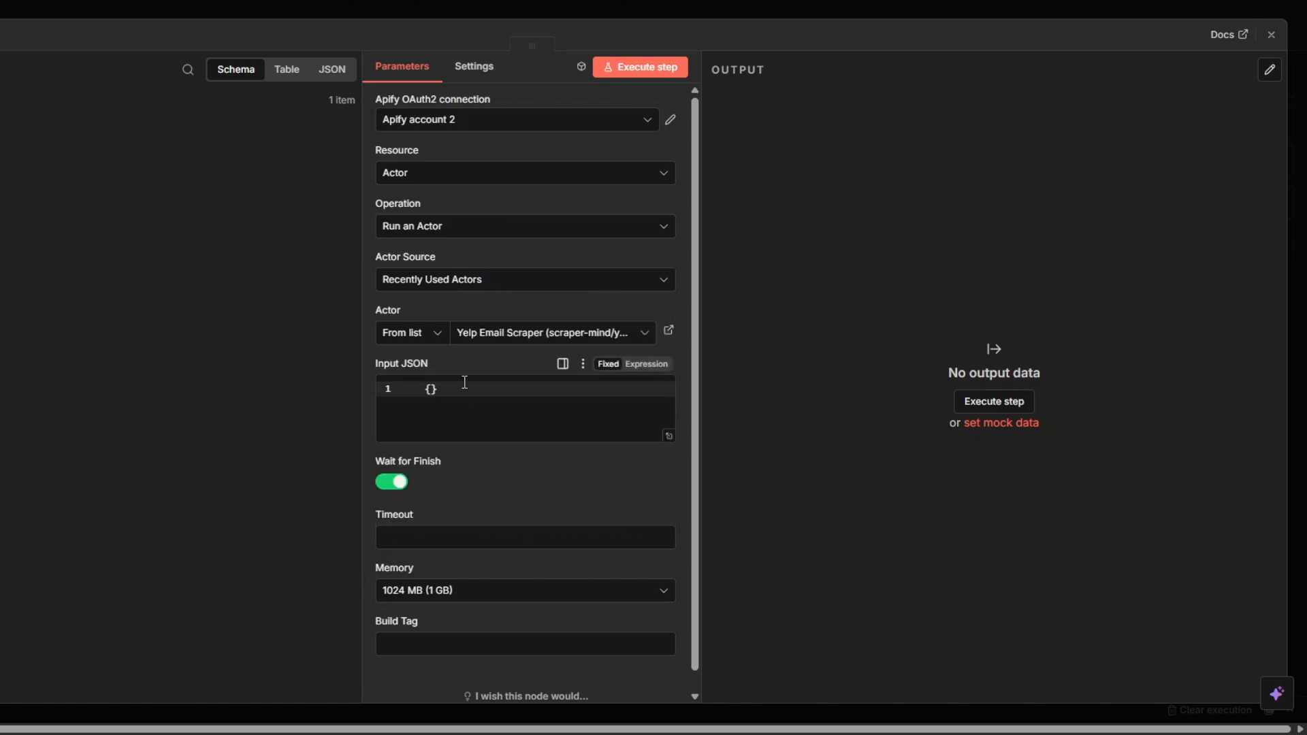
left_click(647, 365)
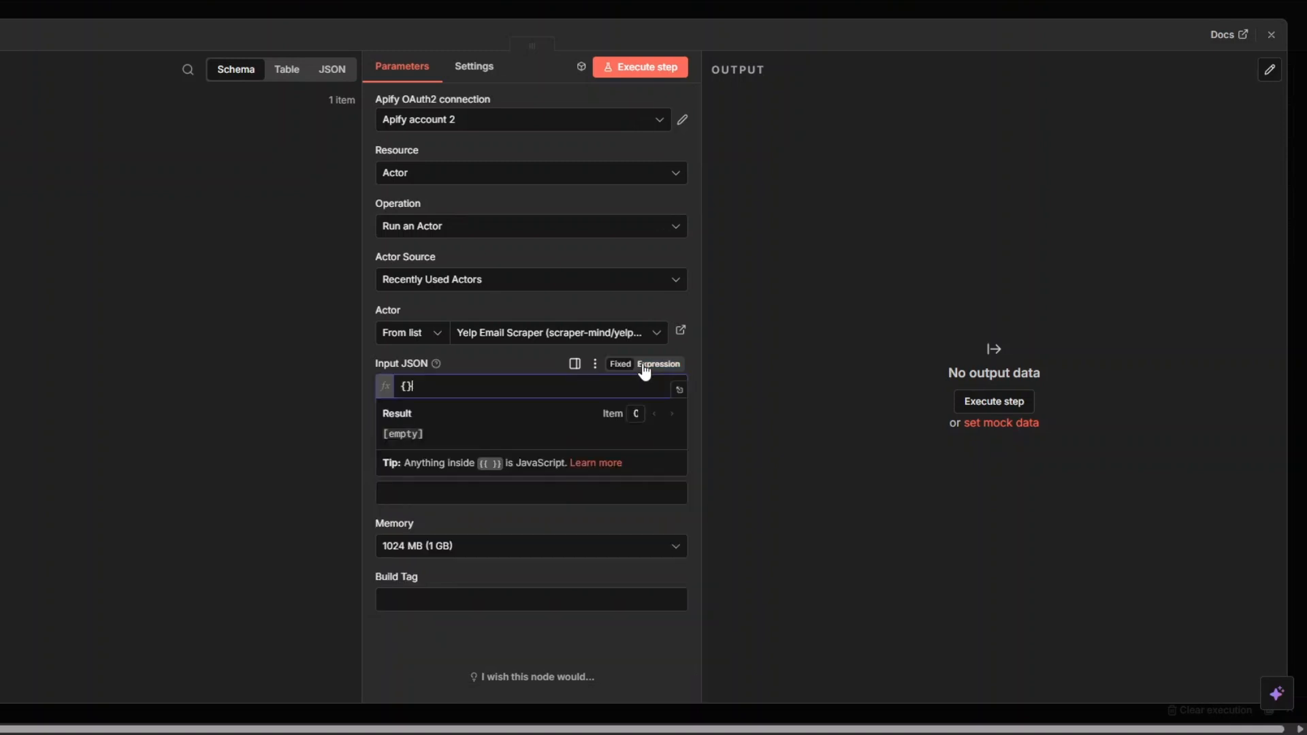
left_click(678, 390)
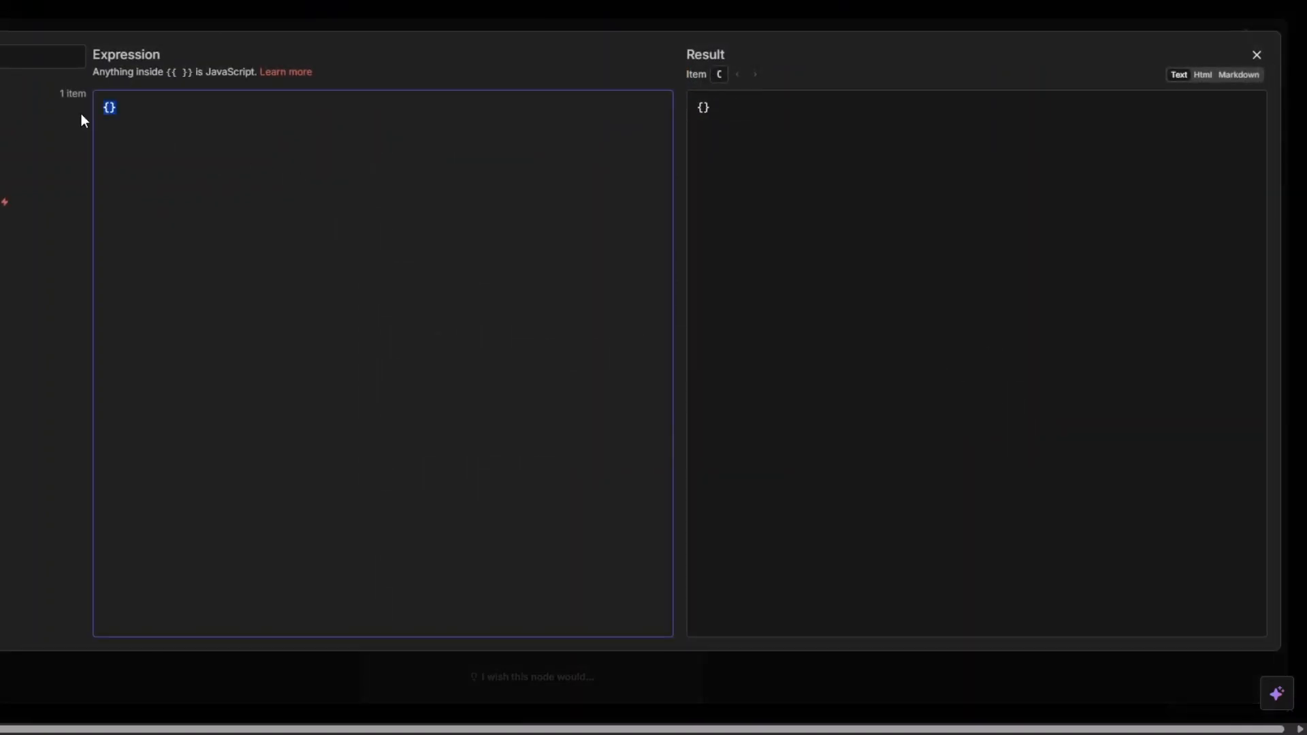
key("BackSpace")
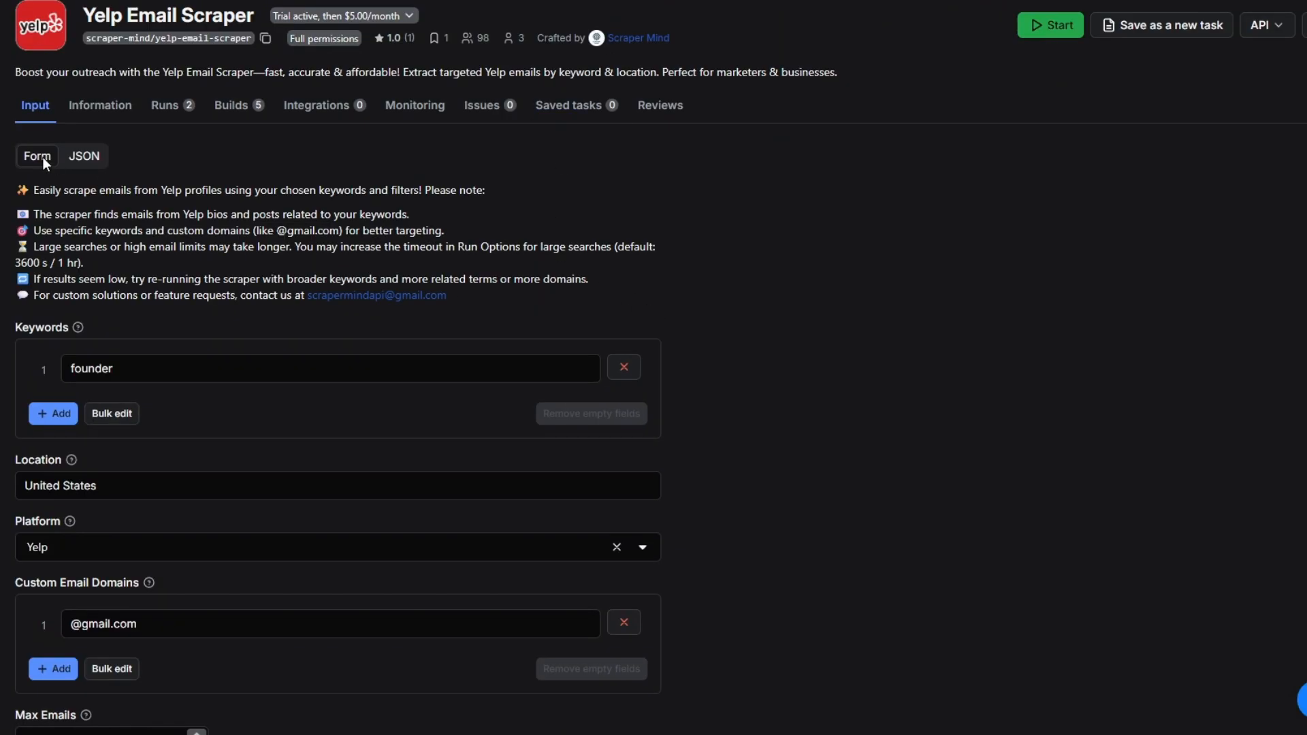
Copy the Yelp Email Scraper's input JSON from the Apify console and paste it into the node's input expression
left_click(85, 156)
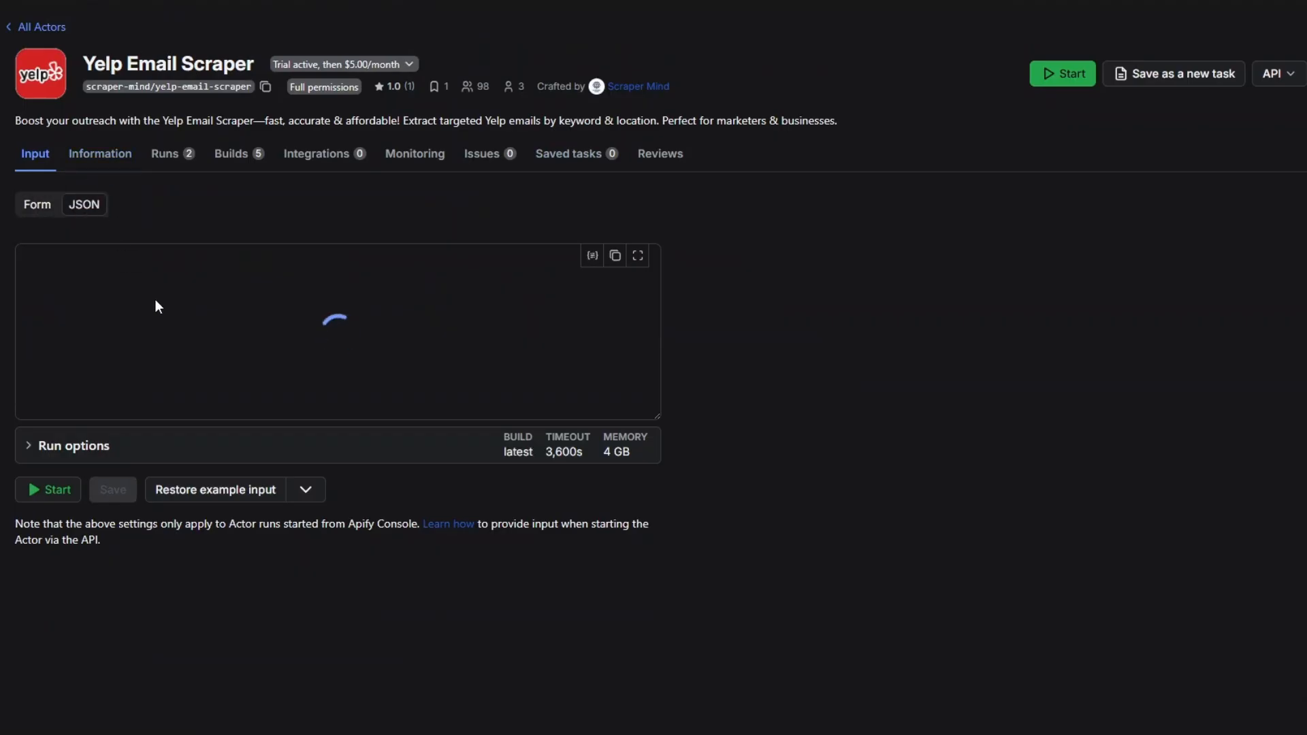
left_click_drag(72, 253, 126, 406)
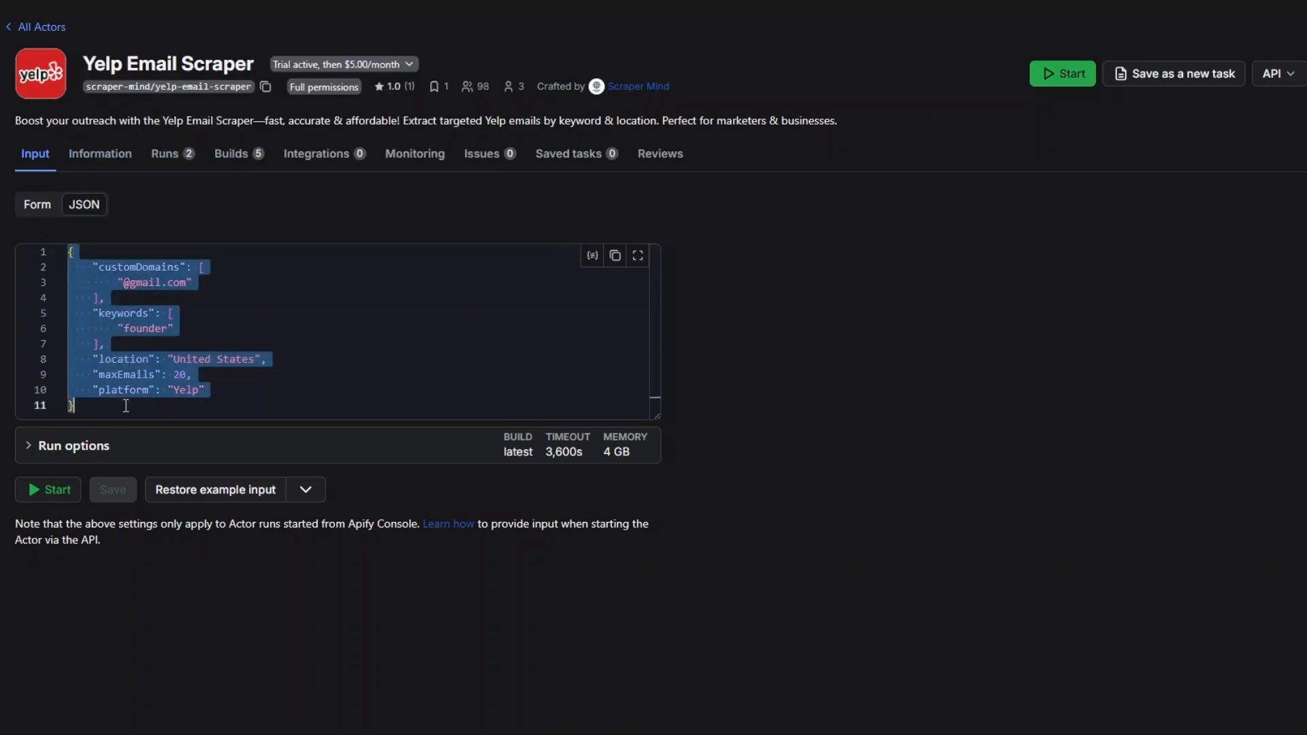
left_click(620, 268)
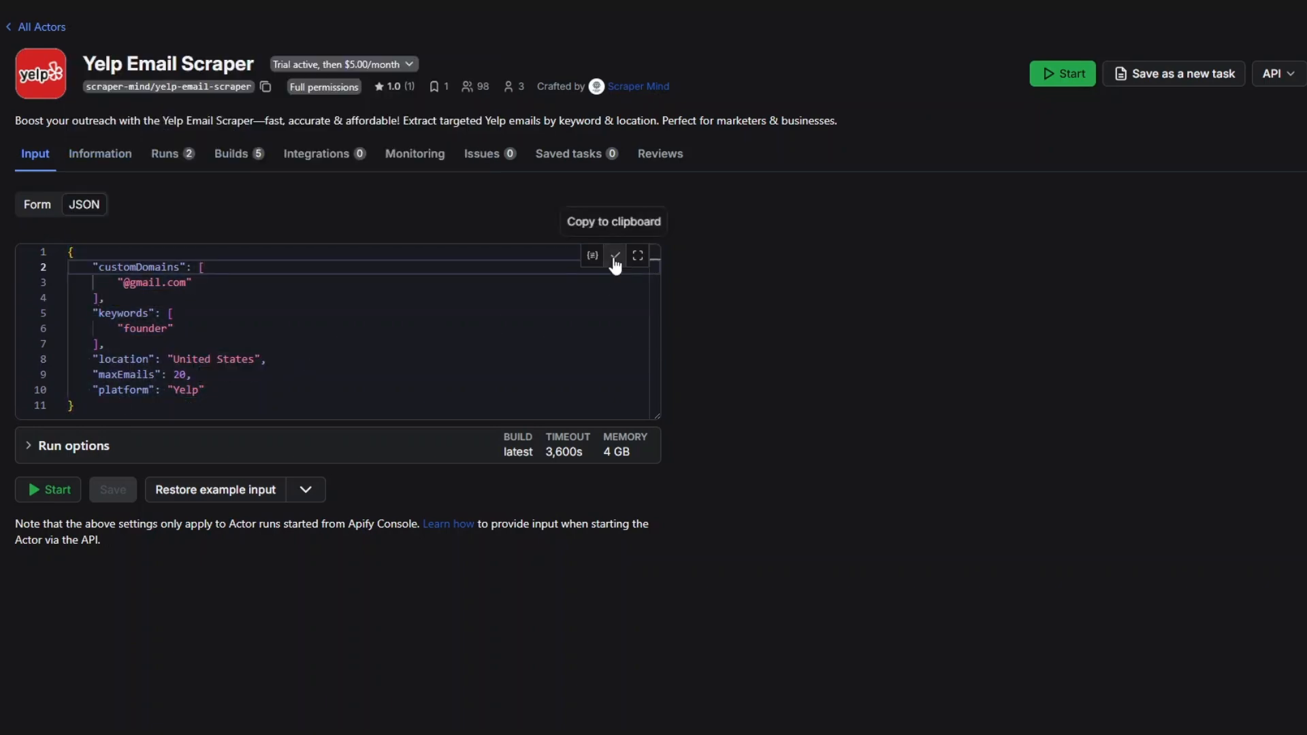
left_click(614, 256)
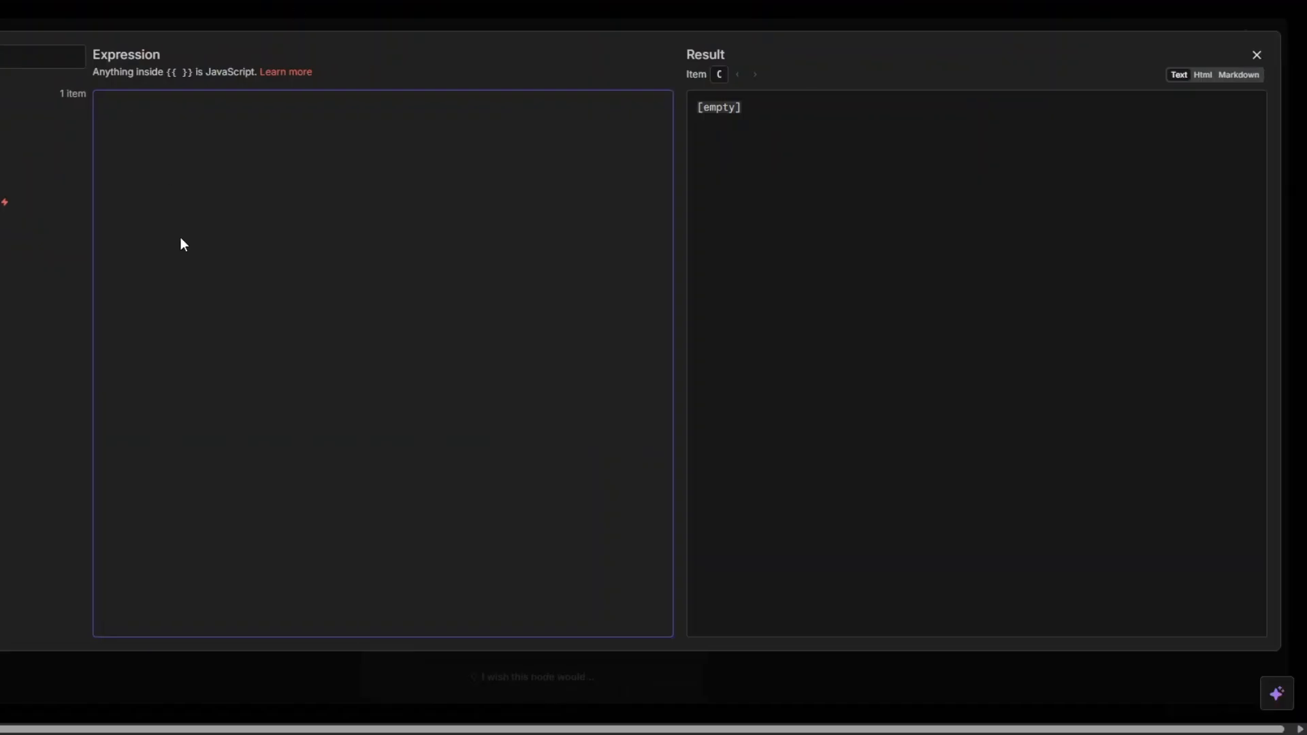
key("ctrl+v")
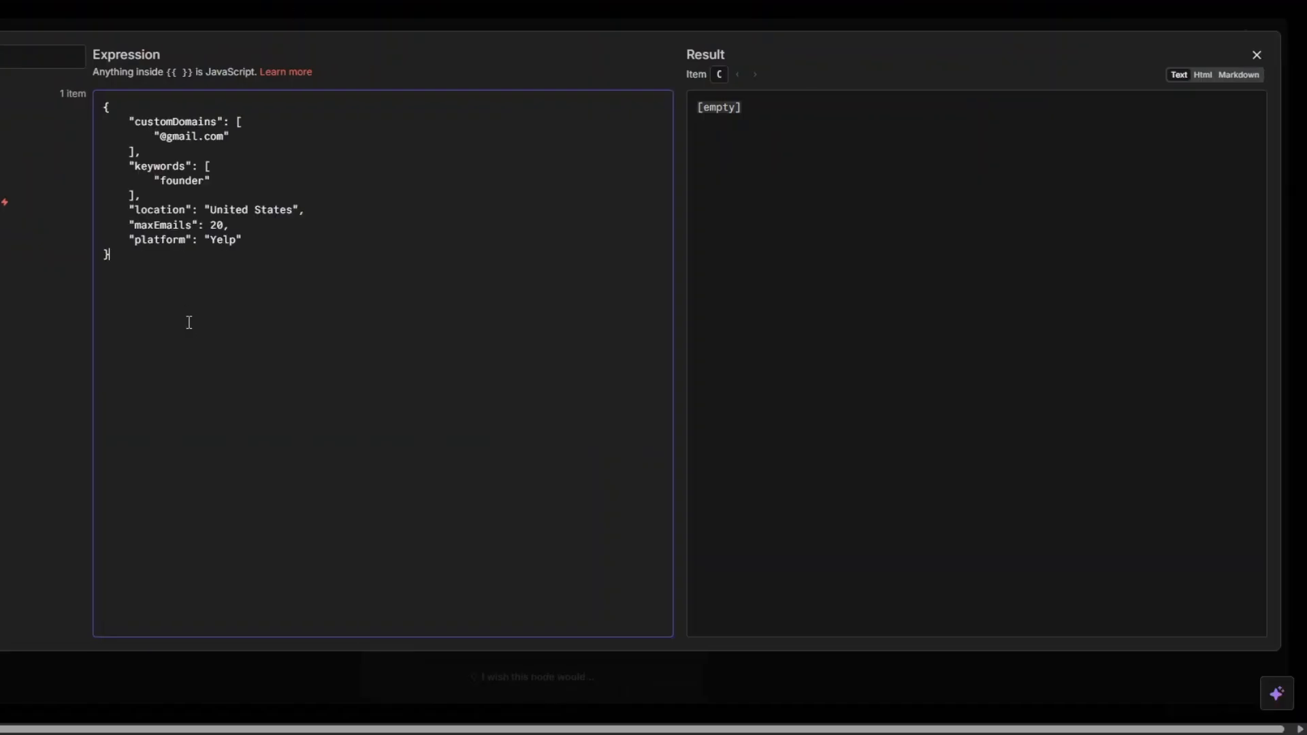
Replace the "founder" keyword and the maxEmails value with the Keywords and Number of Leads to Scrape fields from Get Keyword
scroll(187, 320, "left", 5)
left_click_drag(404, 180, 439, 181)
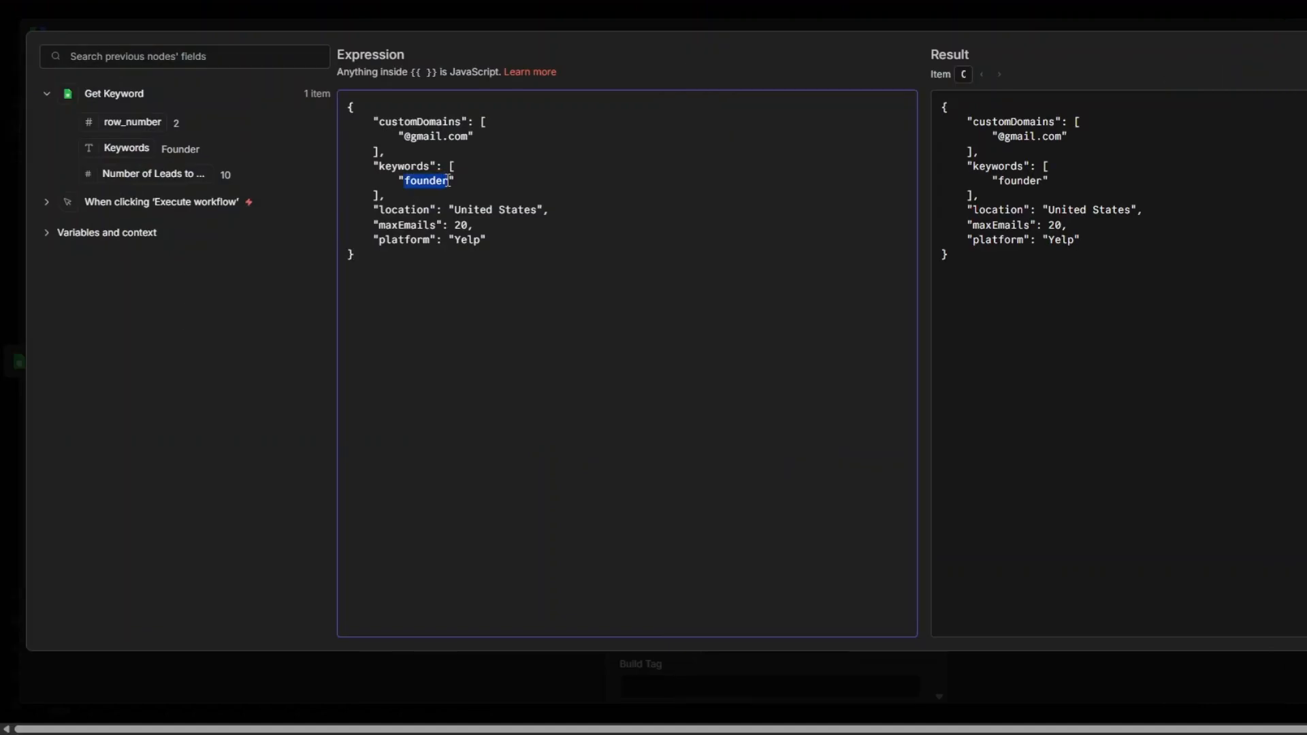
key("BackSpace")
left_click_drag(126, 148, 402, 181)
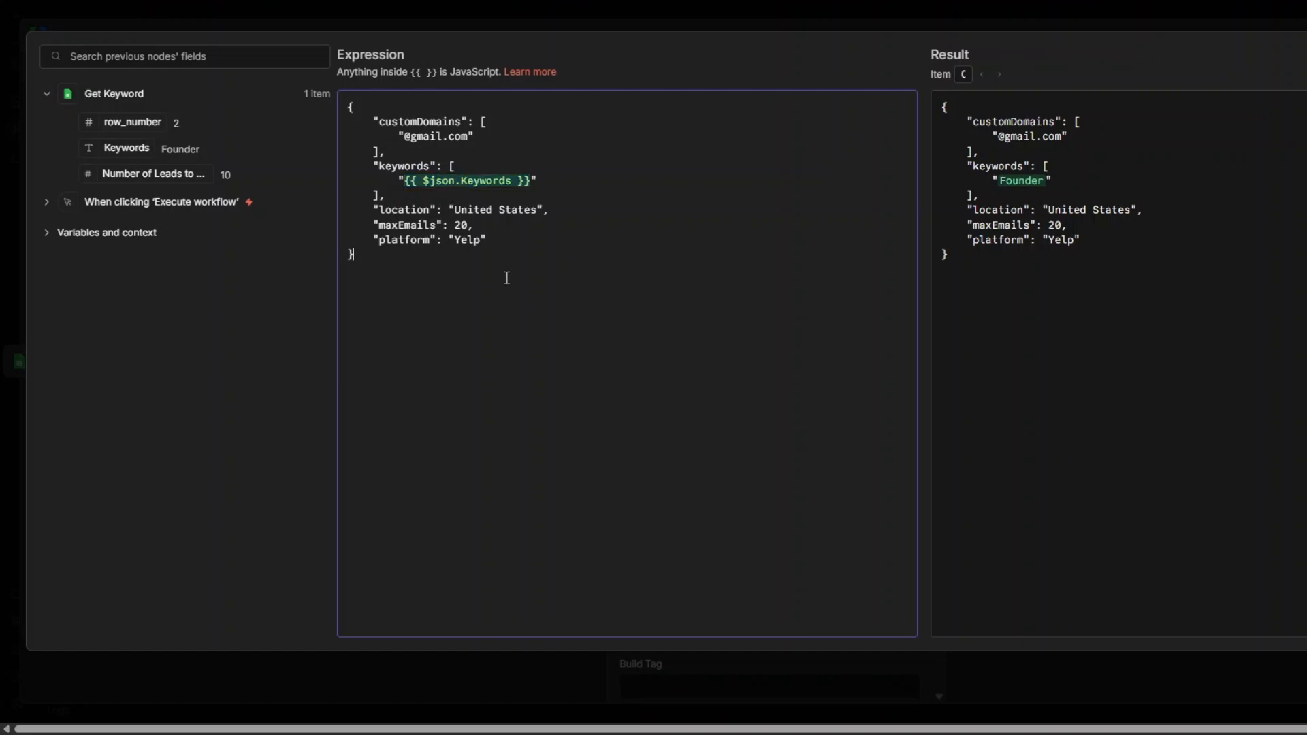
key("BackSpace")
left_click_drag(134, 173, 457, 228)
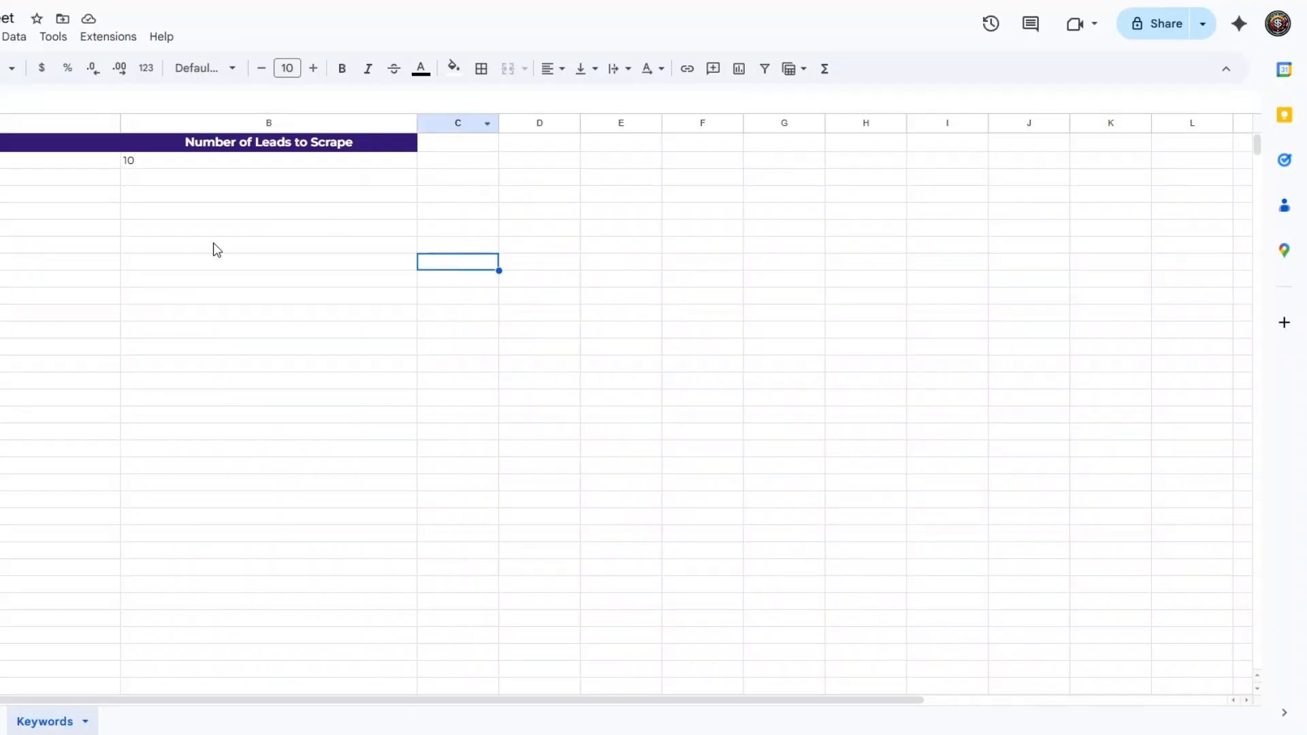
Switch to the Google Sheets spreadsheet and check the Keywords and Number of Leads to Scrape columns
left_click(62, 211)
left_click(196, 199)
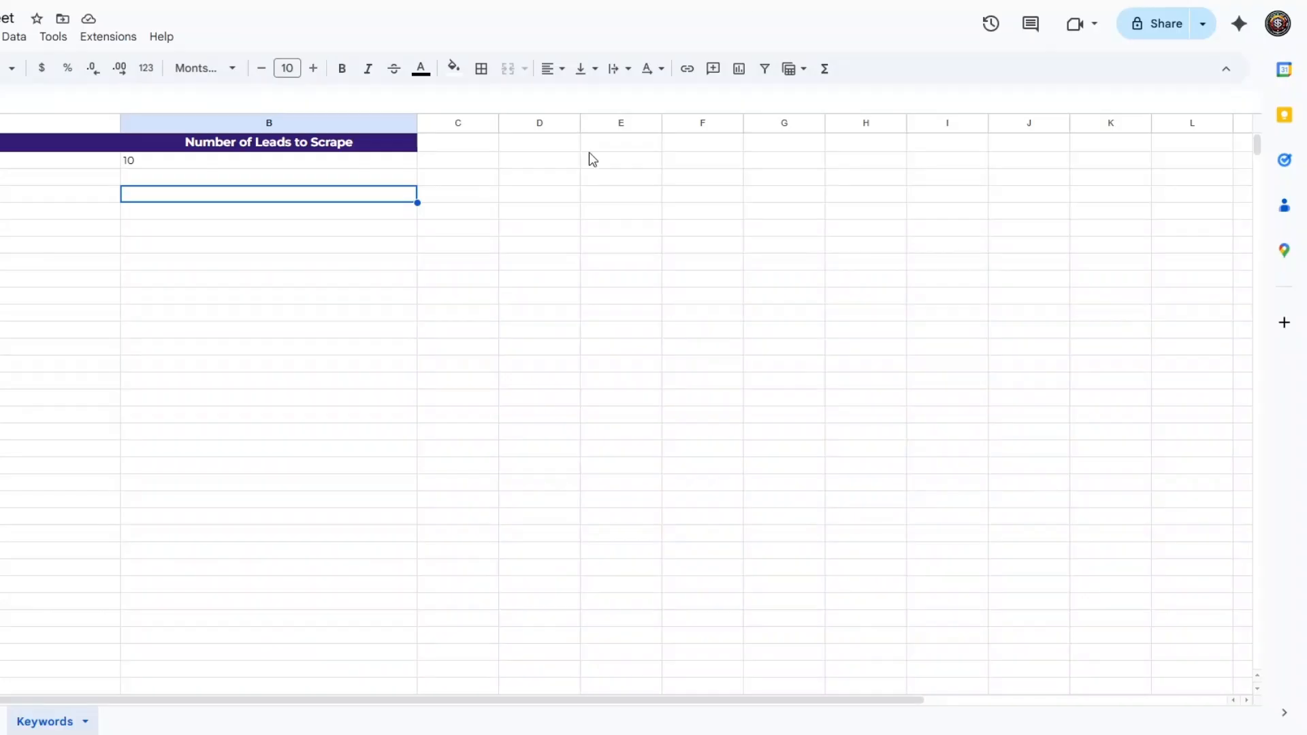
left_click(619, 211)
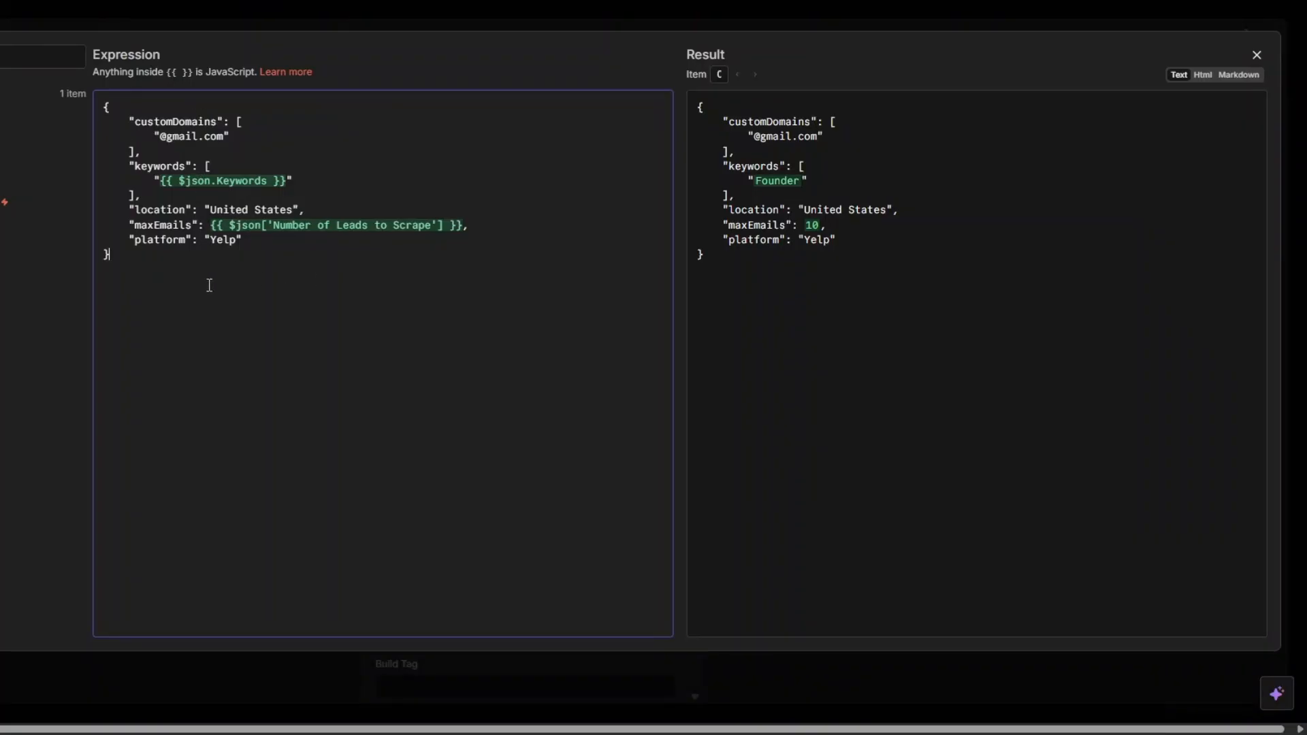
Execute the Run an Actor node and check the status and defaultDatasetId fields in its schema output
key("Escape")
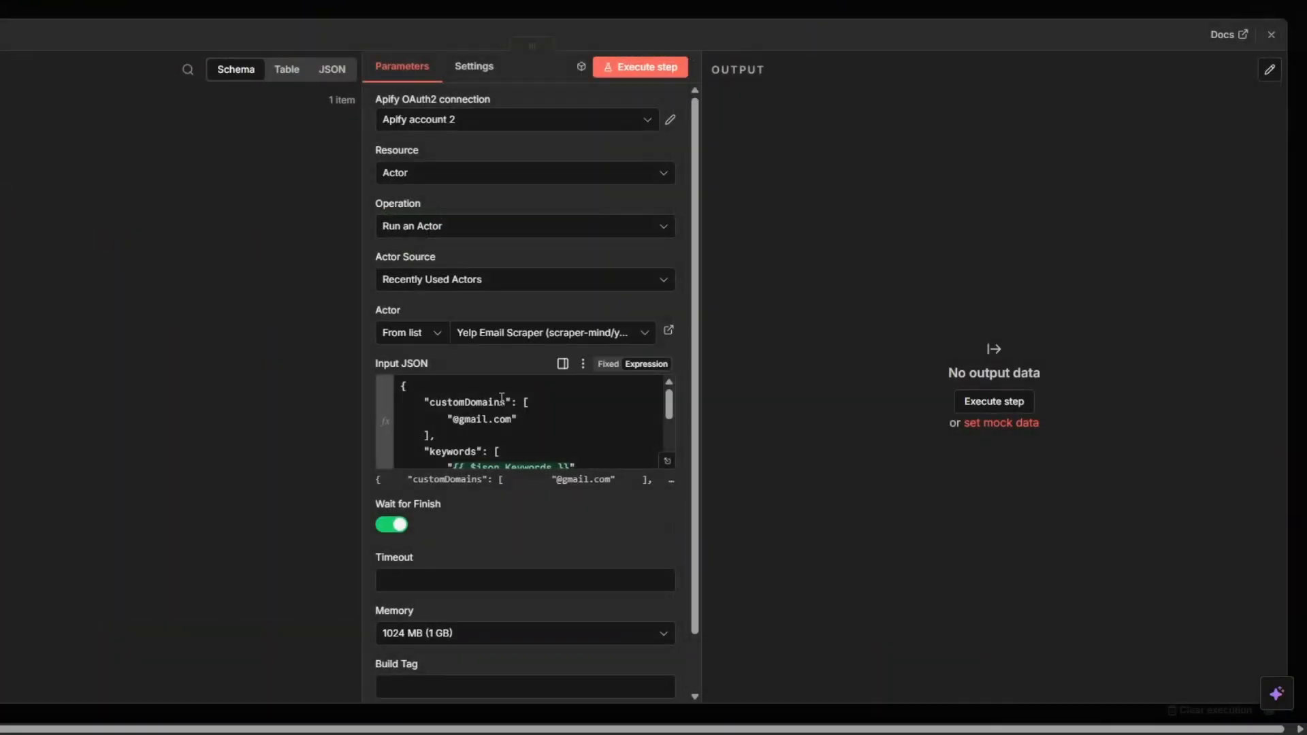
left_click(650, 70)
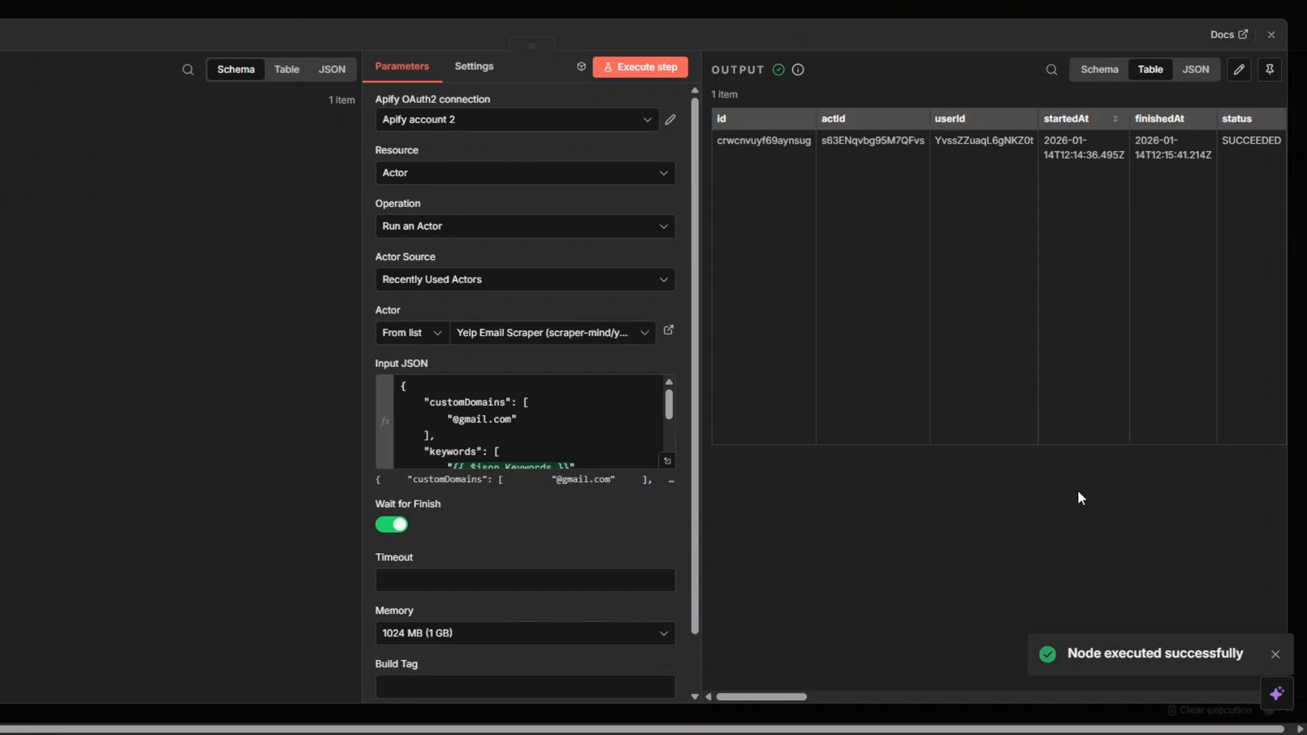
left_click(1100, 69)
left_click_drag(794, 250, 892, 247)
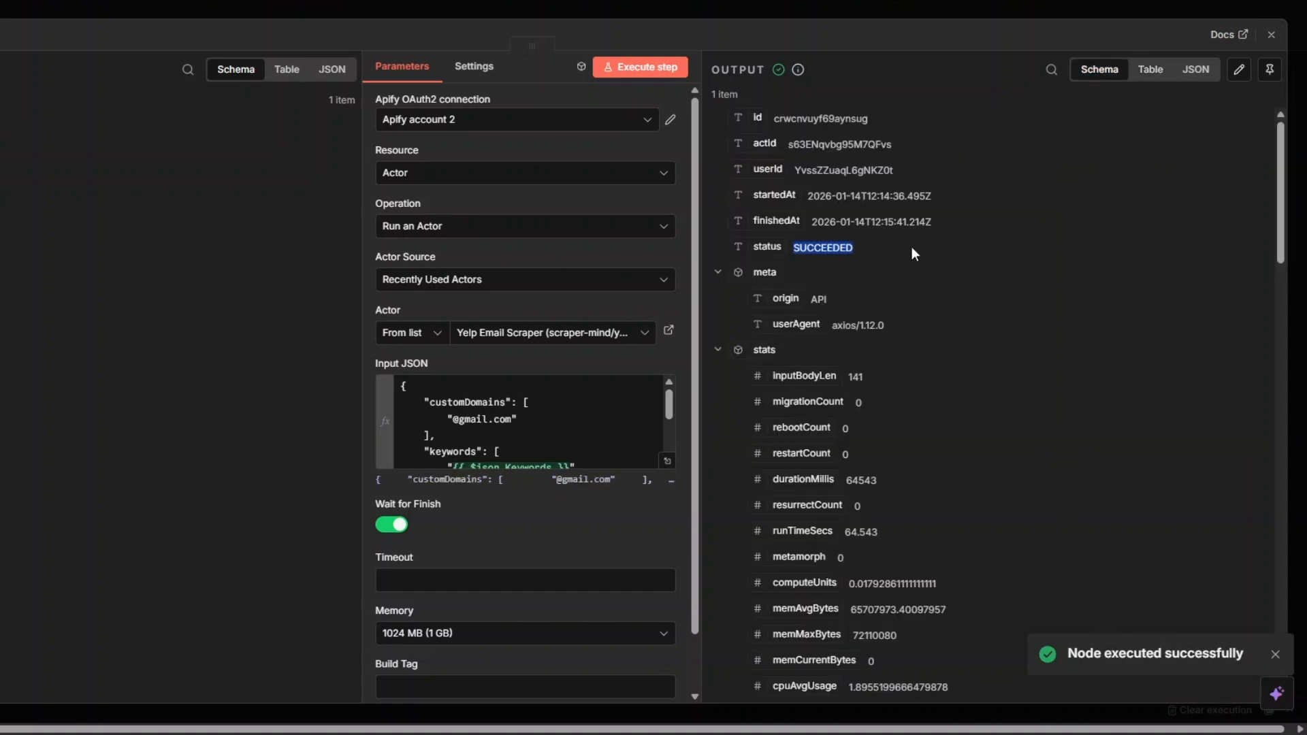
scroll(1055, 357, "down", 8)
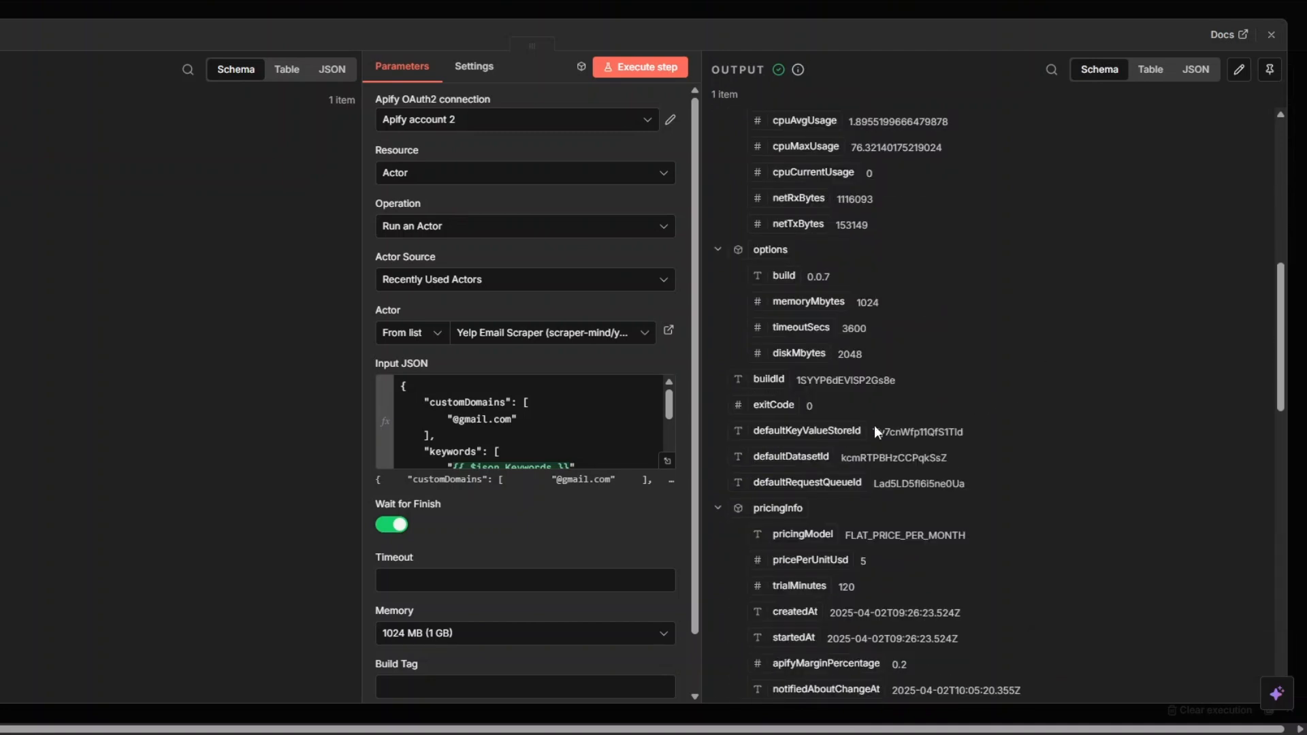
left_click_drag(841, 458, 965, 461)
left_click(2, 368)
Add an Apify node with the Get dataset items action after Run an Actor
left_click(455, 354)
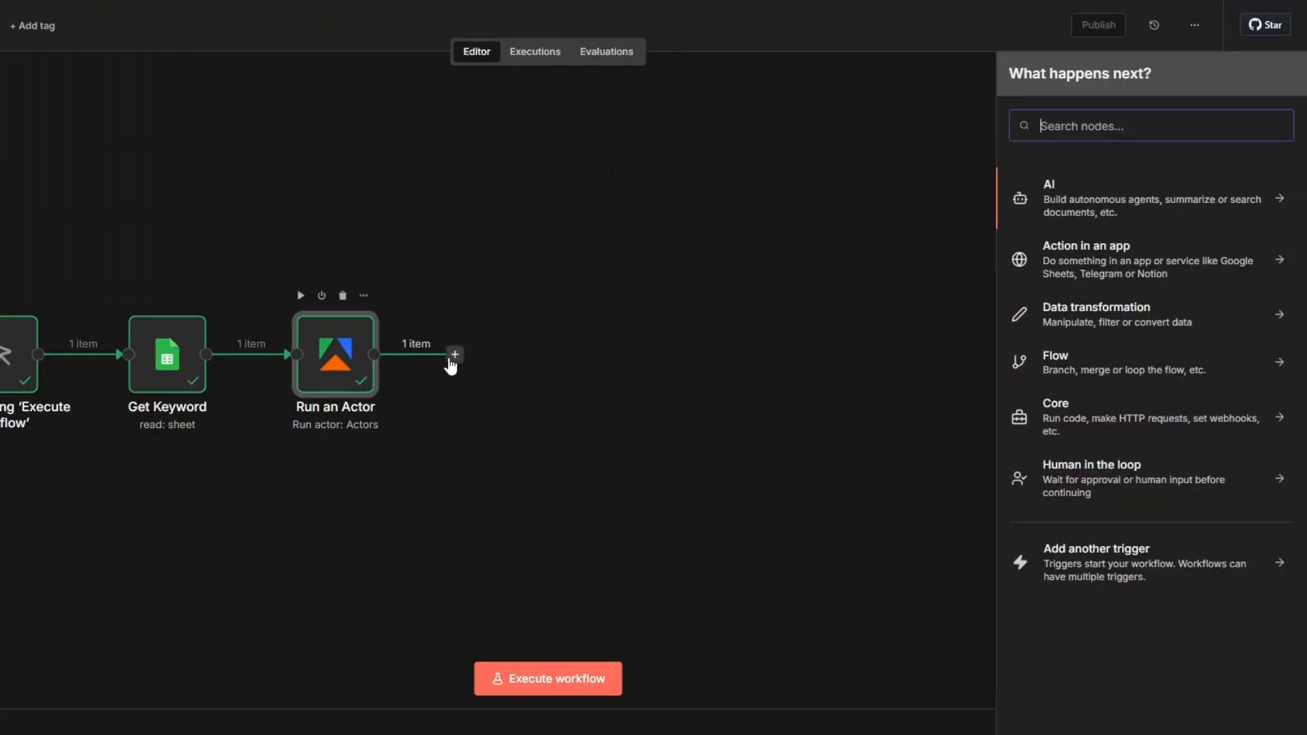
type("api")
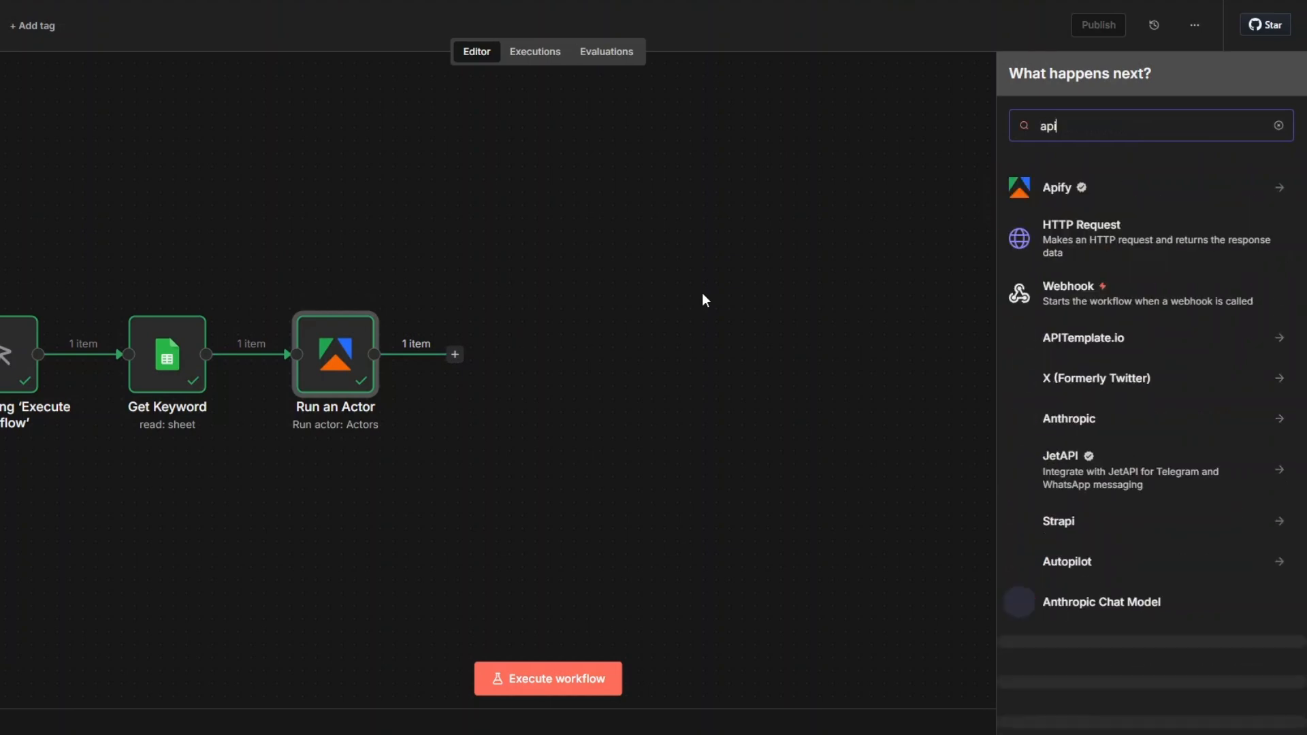
left_click(1065, 191)
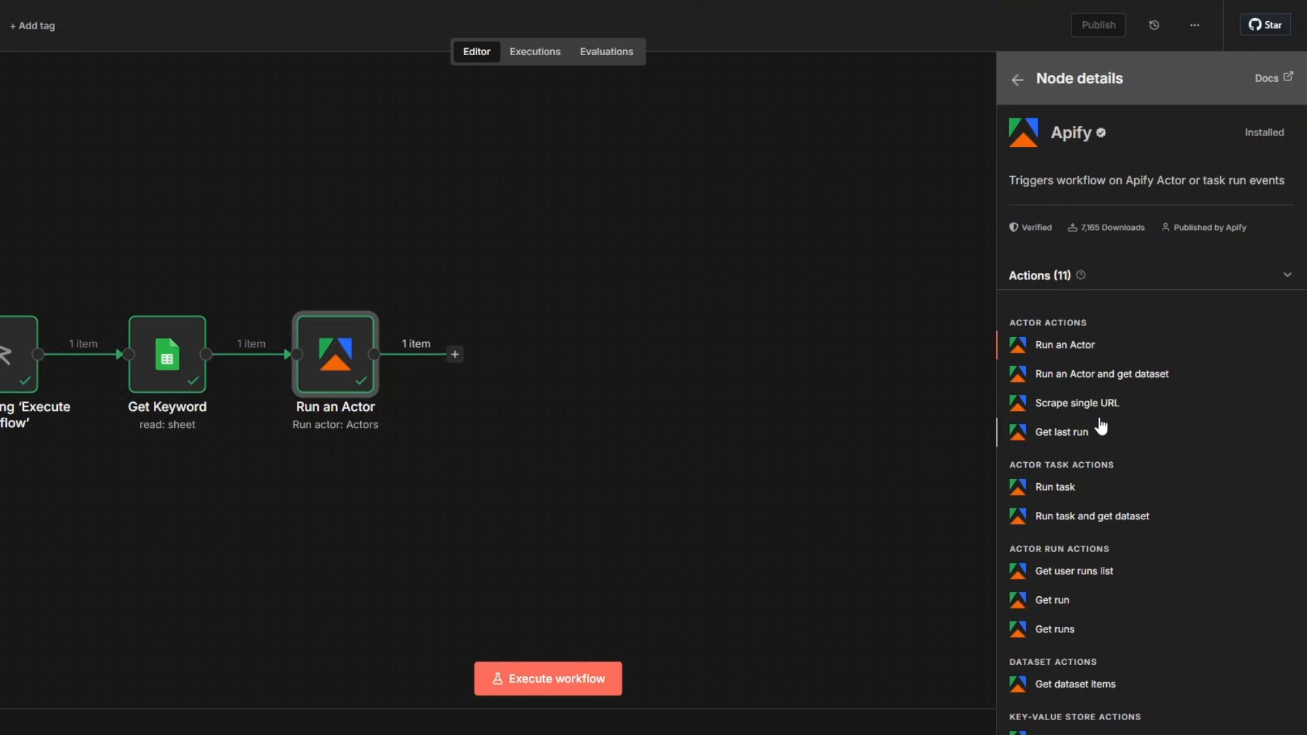
scroll(1089, 592, "down", 1)
left_click(1085, 608)
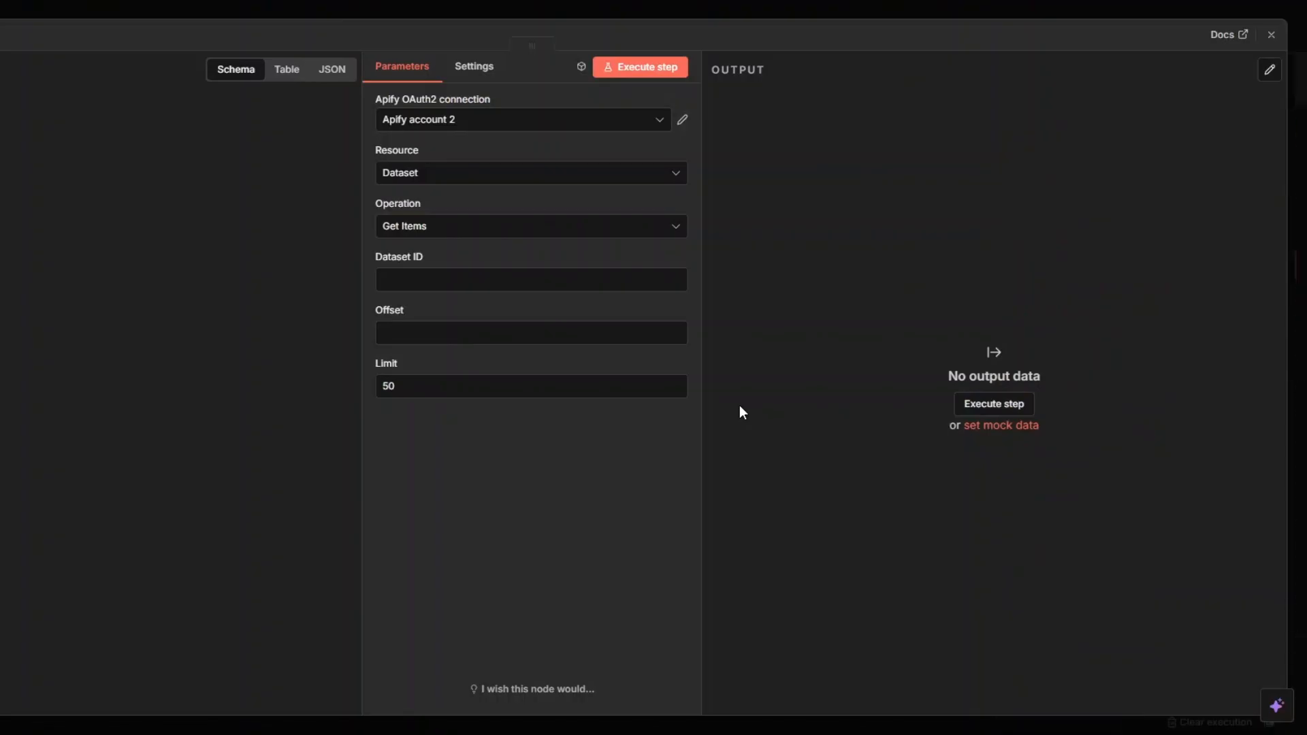
Map the Dataset ID to the defaultDatasetId field from the actor run and execute the Get dataset items node
scroll(275, 309, "down", 10)
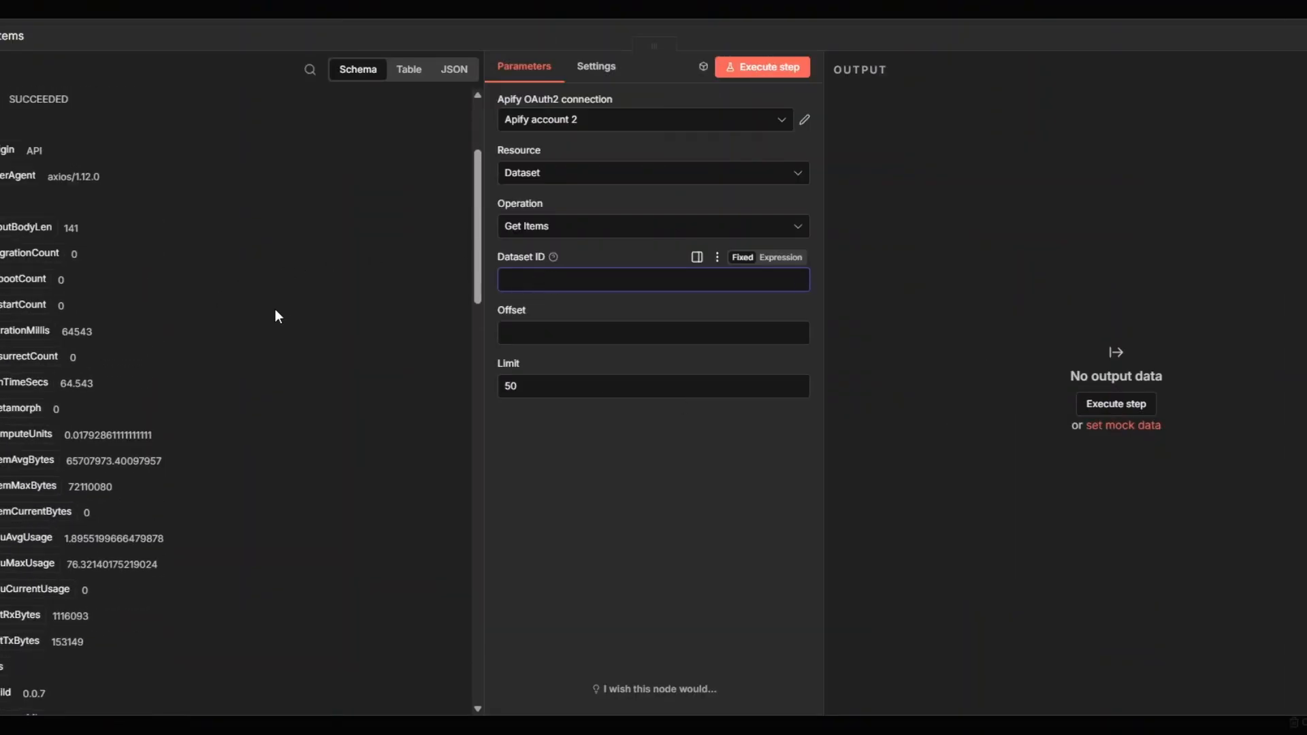
left_click_drag(7, 300, 548, 280)
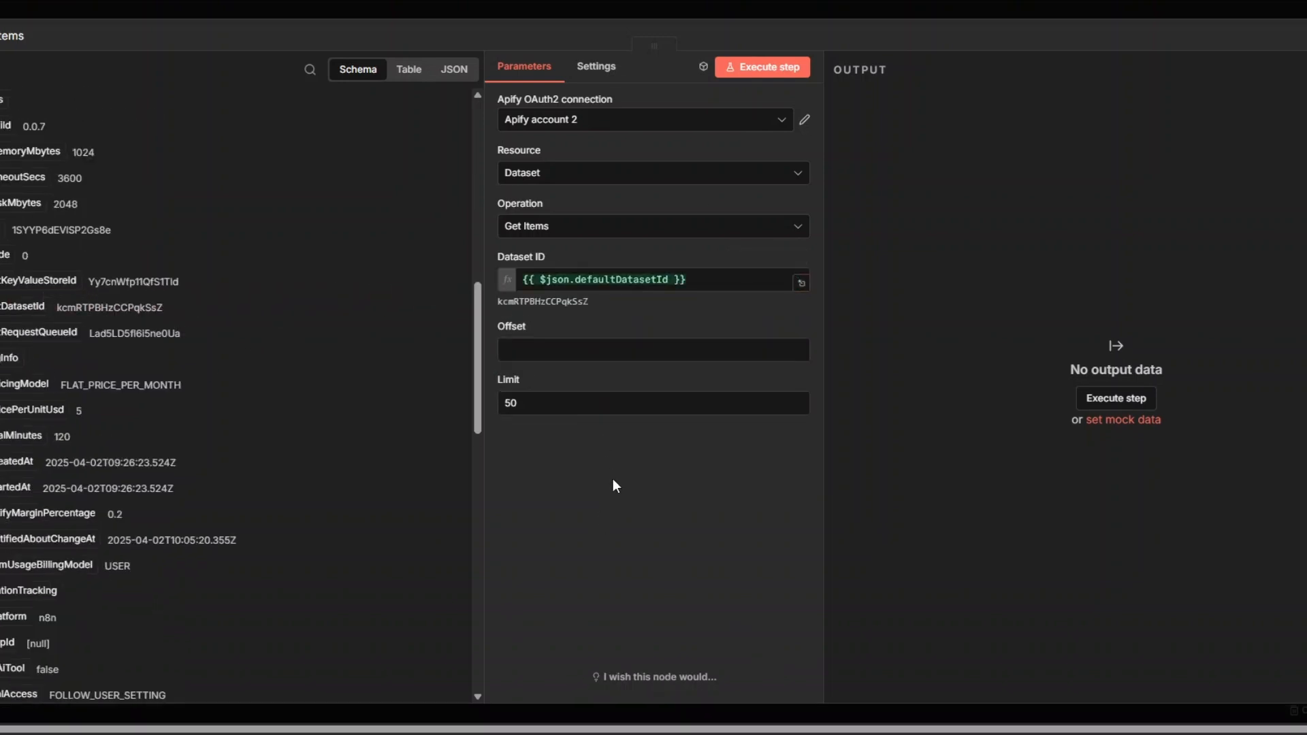
left_click(762, 74)
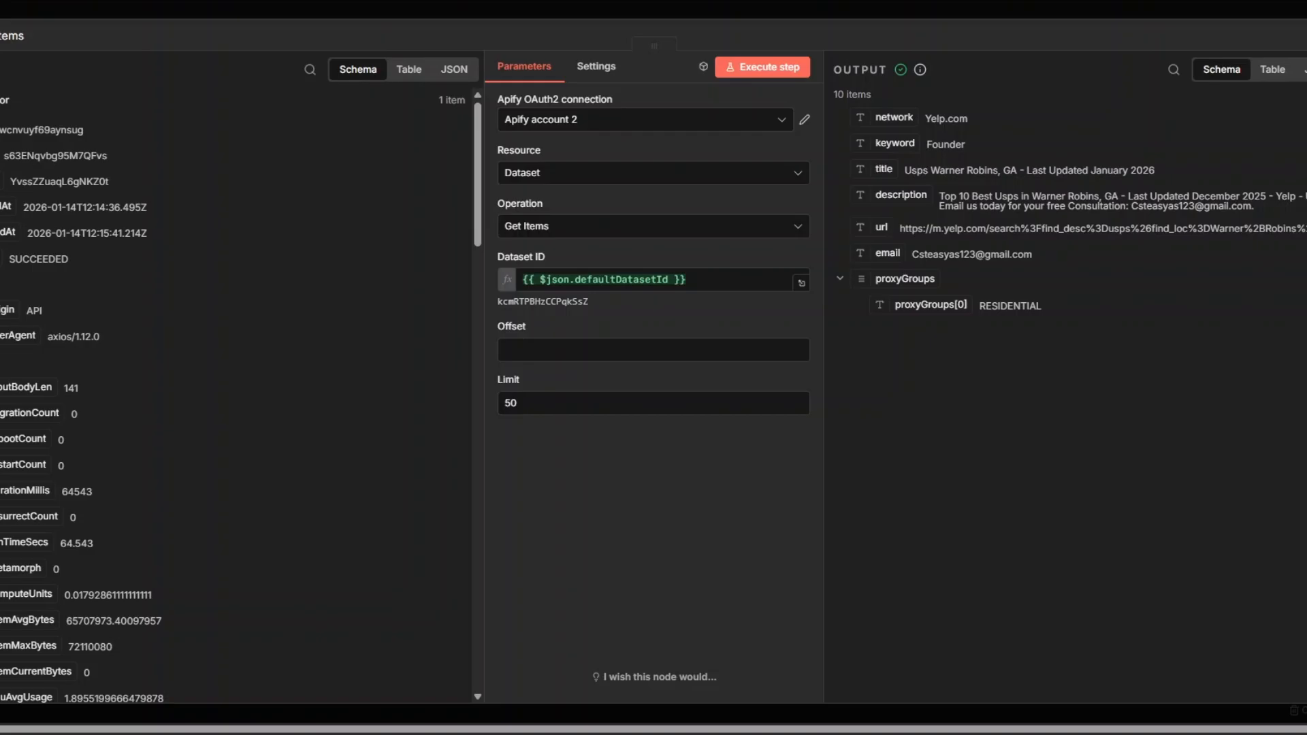
key("Escape")
Rename the Run an Actor node as Yelp Leads Scraper
right_click(473, 390)
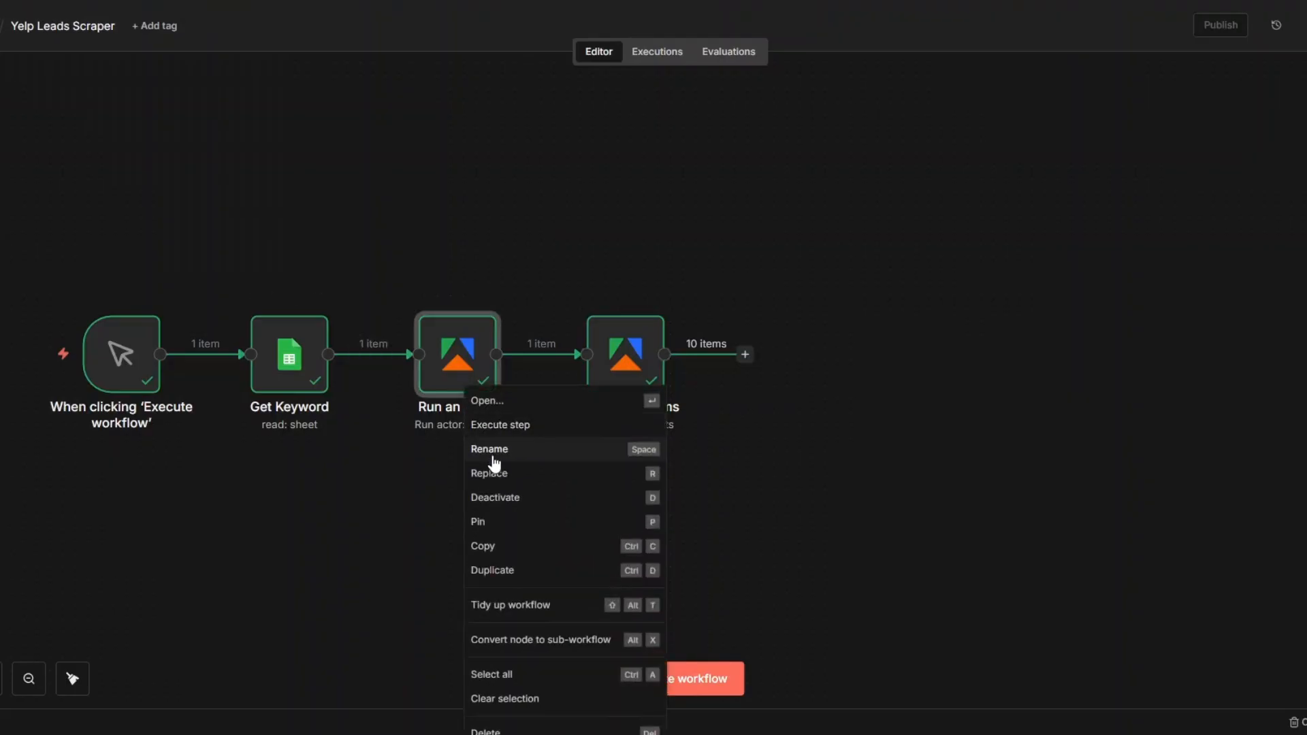
left_click(493, 452)
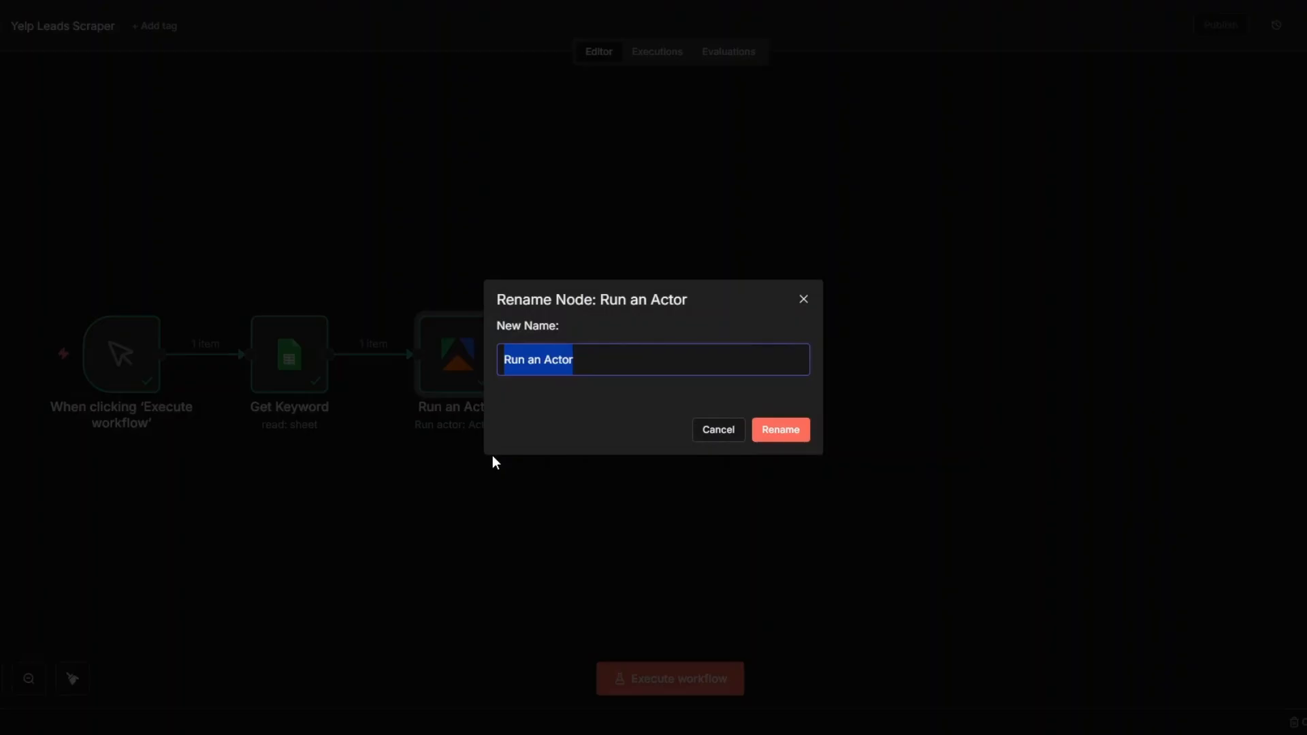
type("Yelp Lead")
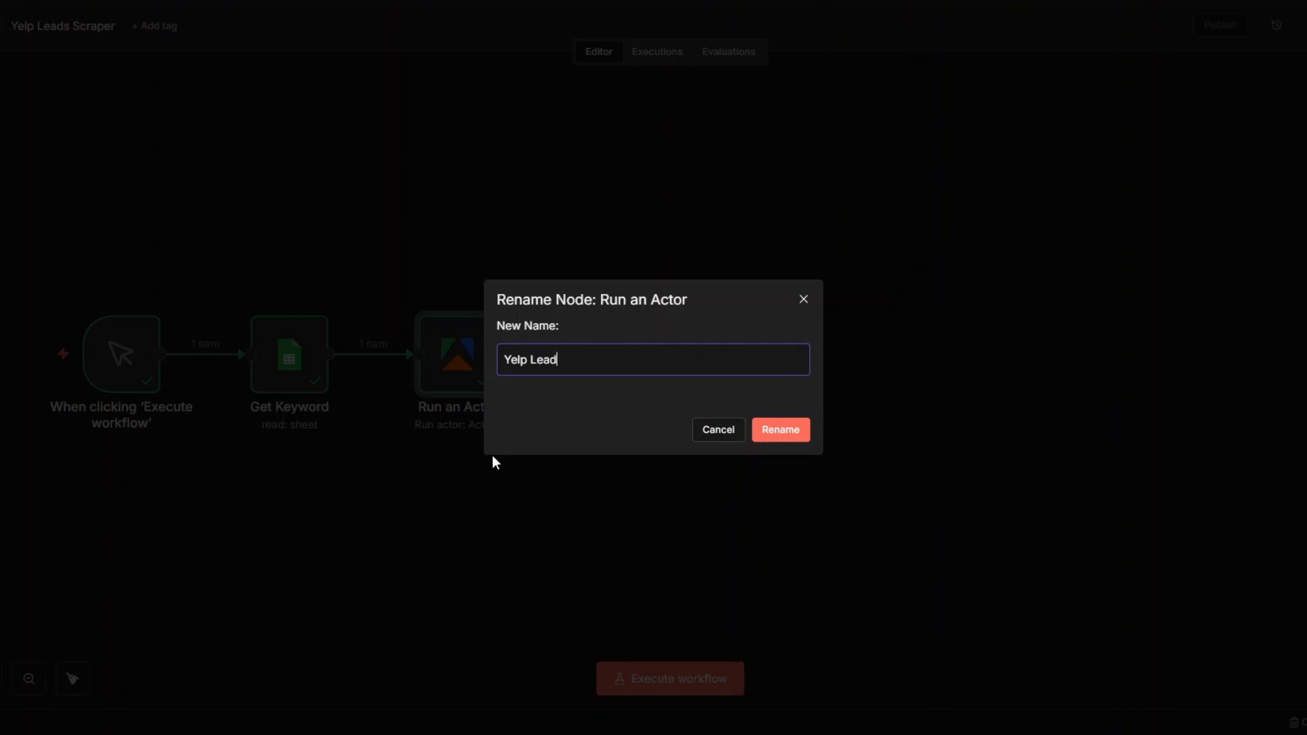
type("s Scraper")
left_click(780, 430)
Rename the Get dataset items node as Get Yelp Leads
right_click(616, 355)
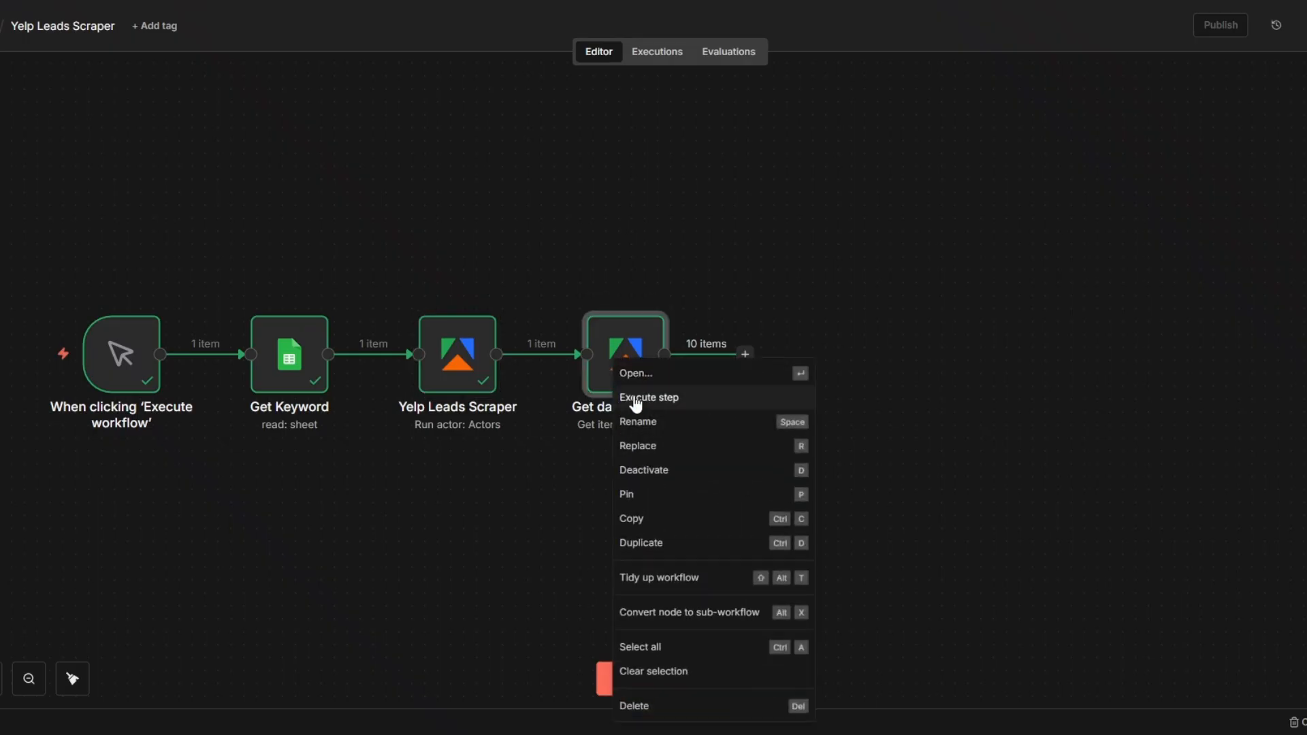
left_click(636, 421)
left_click_drag(528, 363, 648, 361)
type("Ye")
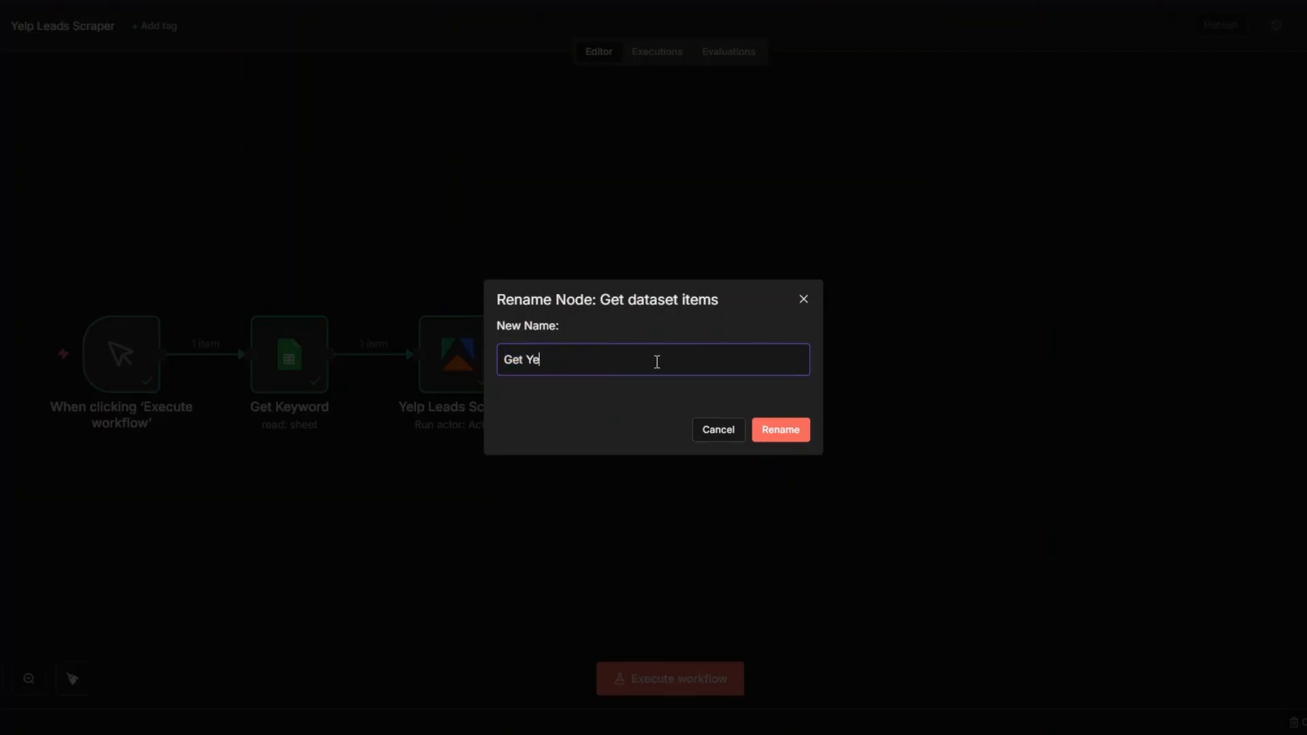
type("lp Leads")
left_click(780, 431)
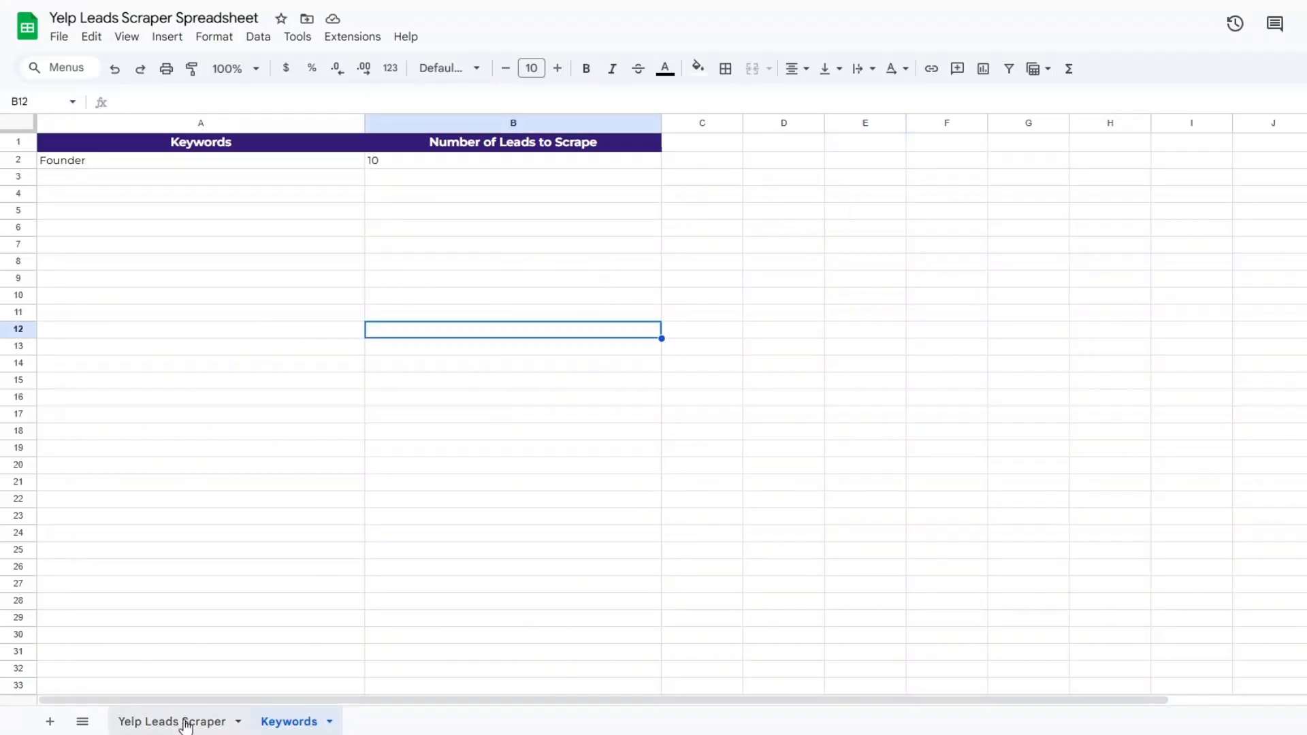
In the Google Sheets spreadsheet, open the Yelp Leads Scraper sheet and narrow its Keyword column
left_click(185, 723)
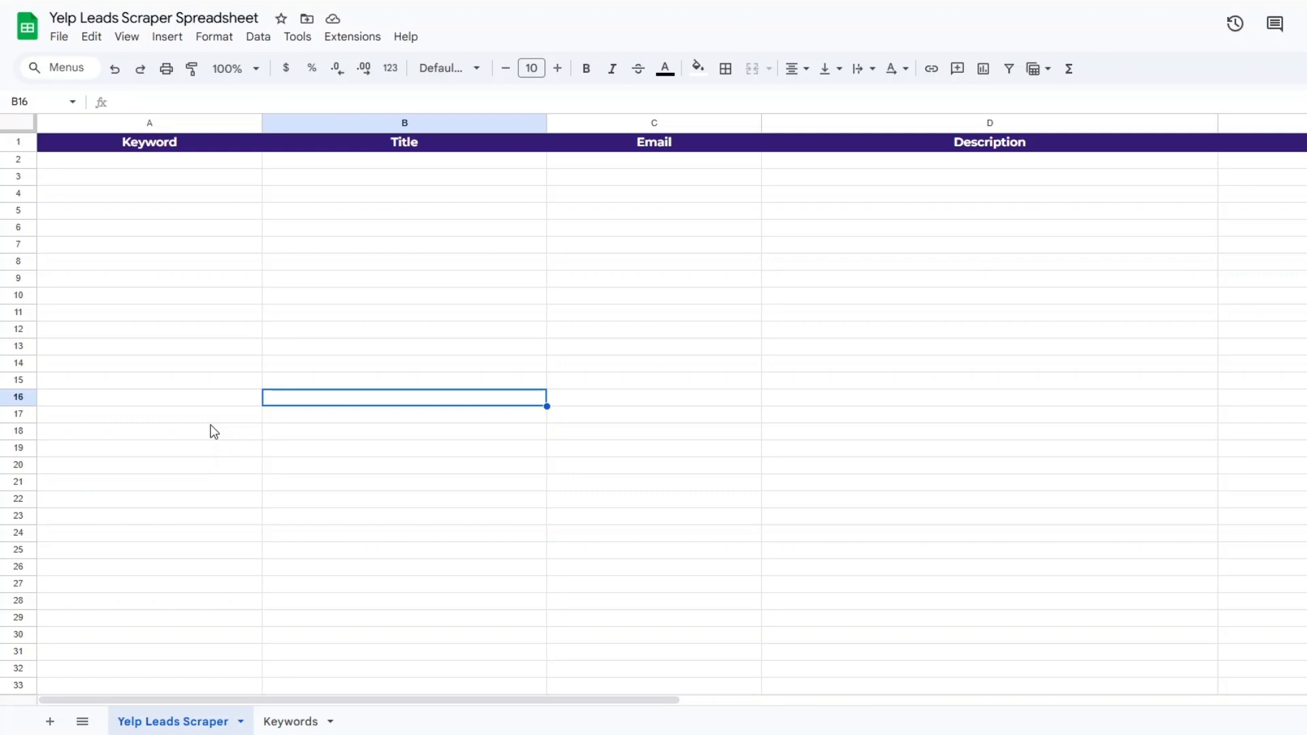
left_click(173, 178)
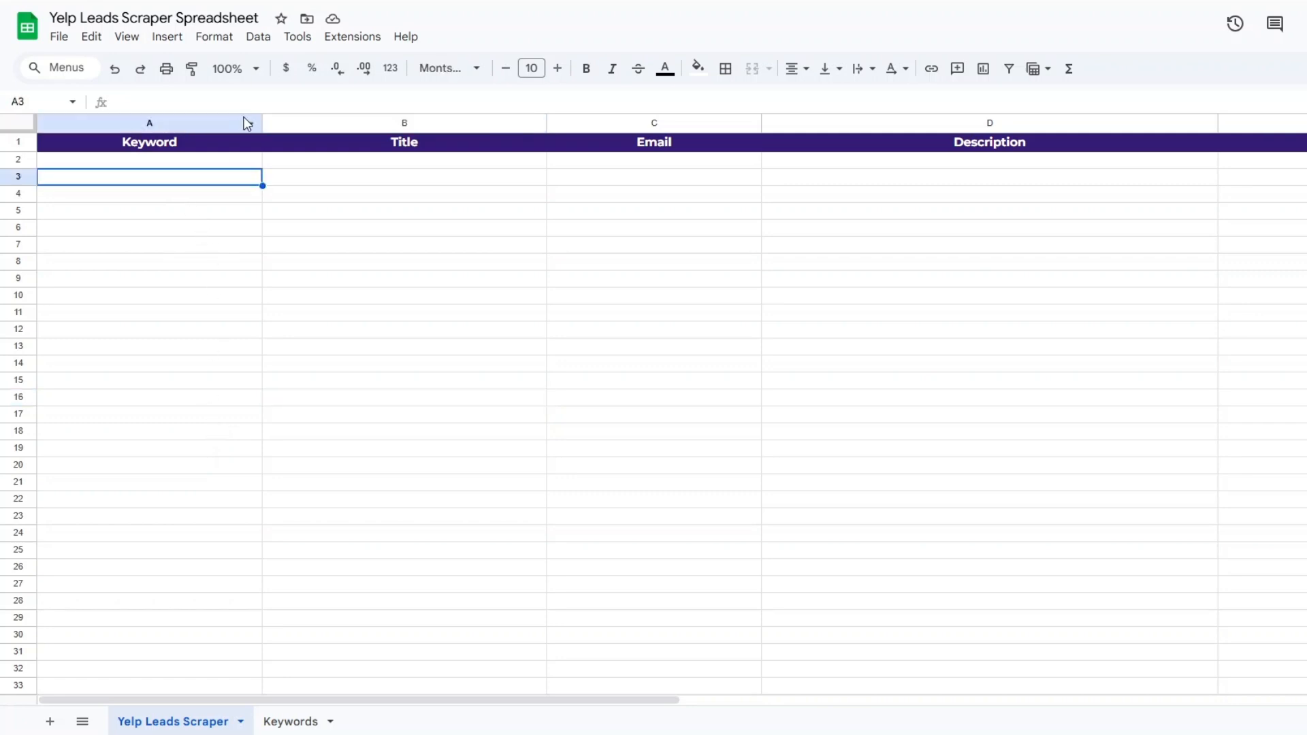
left_click_drag(261, 122, 213, 123)
left_click(350, 200)
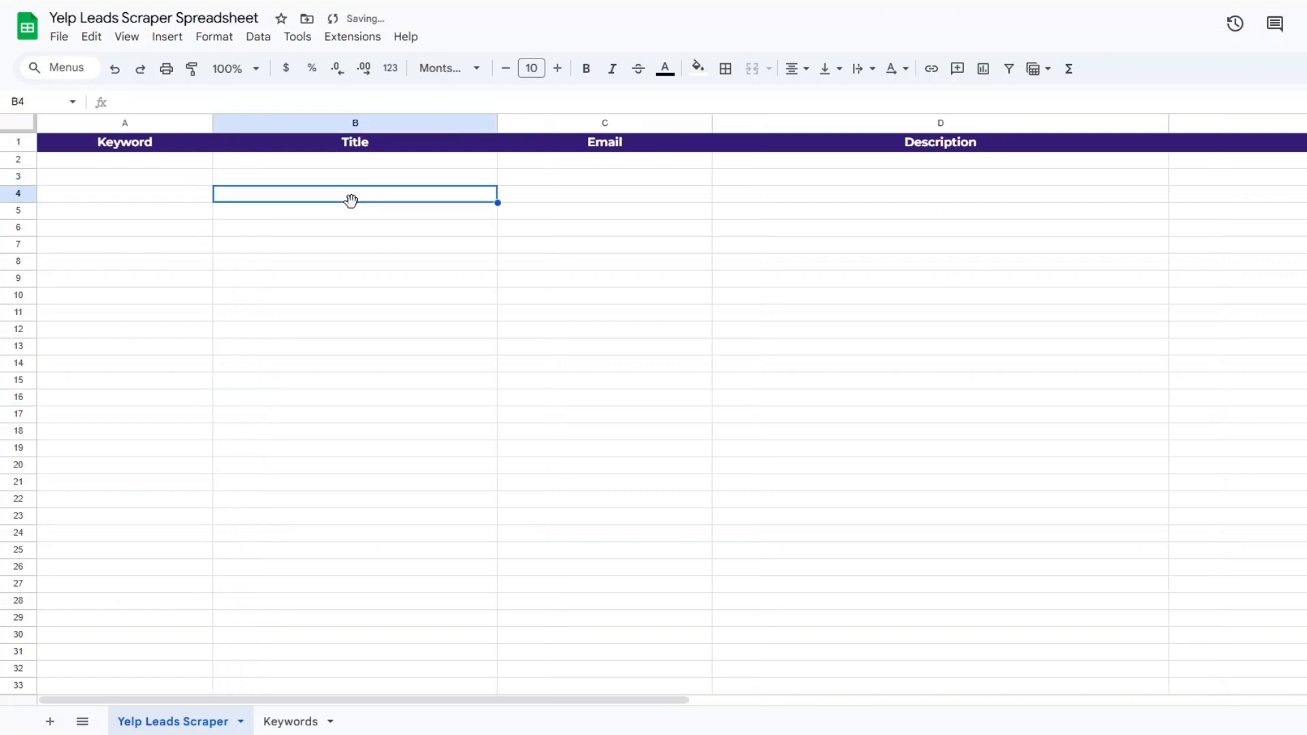
Narrow the Description column and review the Email, Description and URLs columns of the leads sheet
left_click(606, 201)
left_click(896, 194)
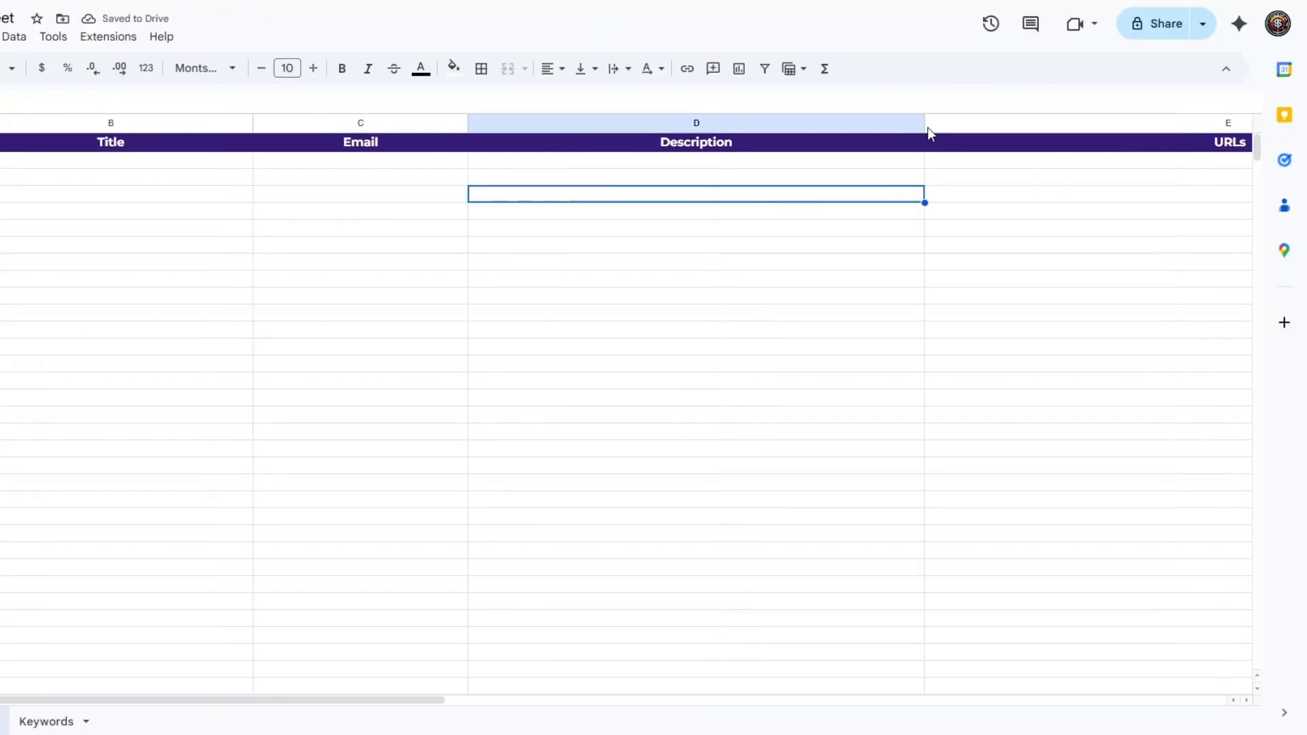
left_click_drag(929, 131, 882, 123)
left_click(1165, 197)
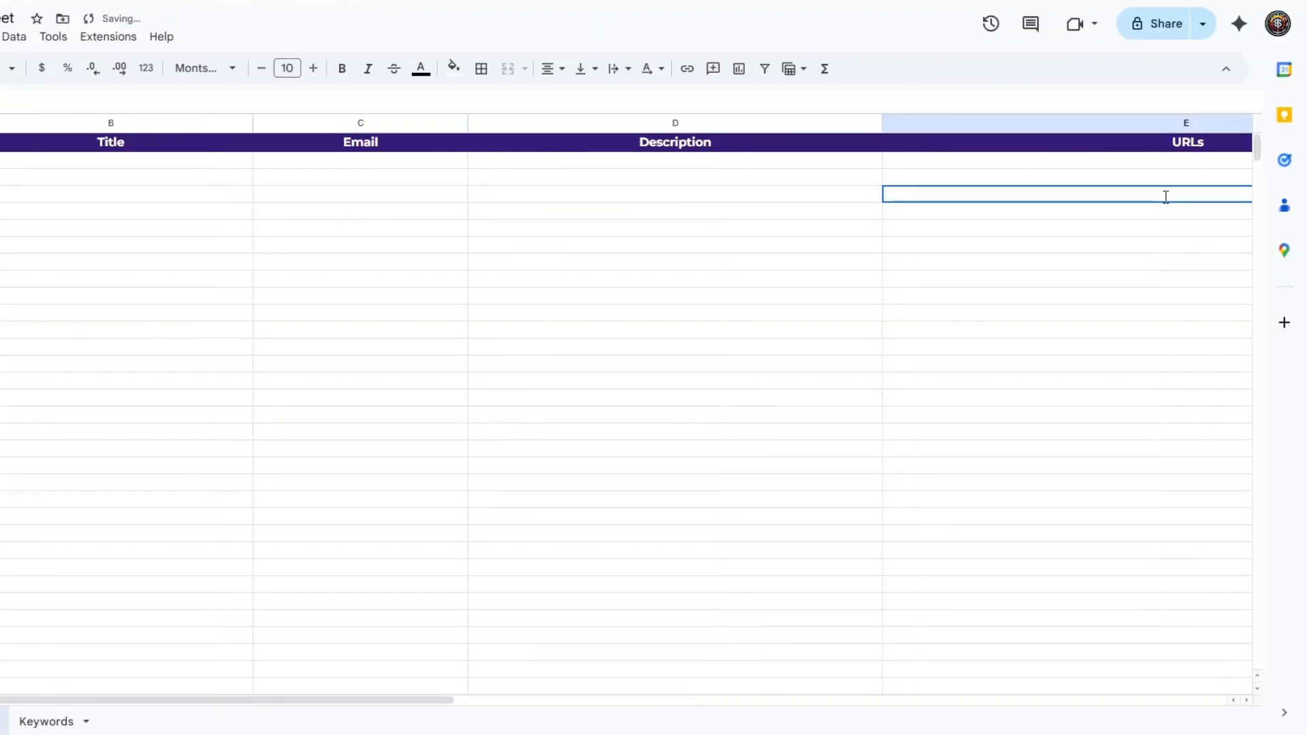
left_click(392, 299)
left_click_drag(23, 700, 13, 700)
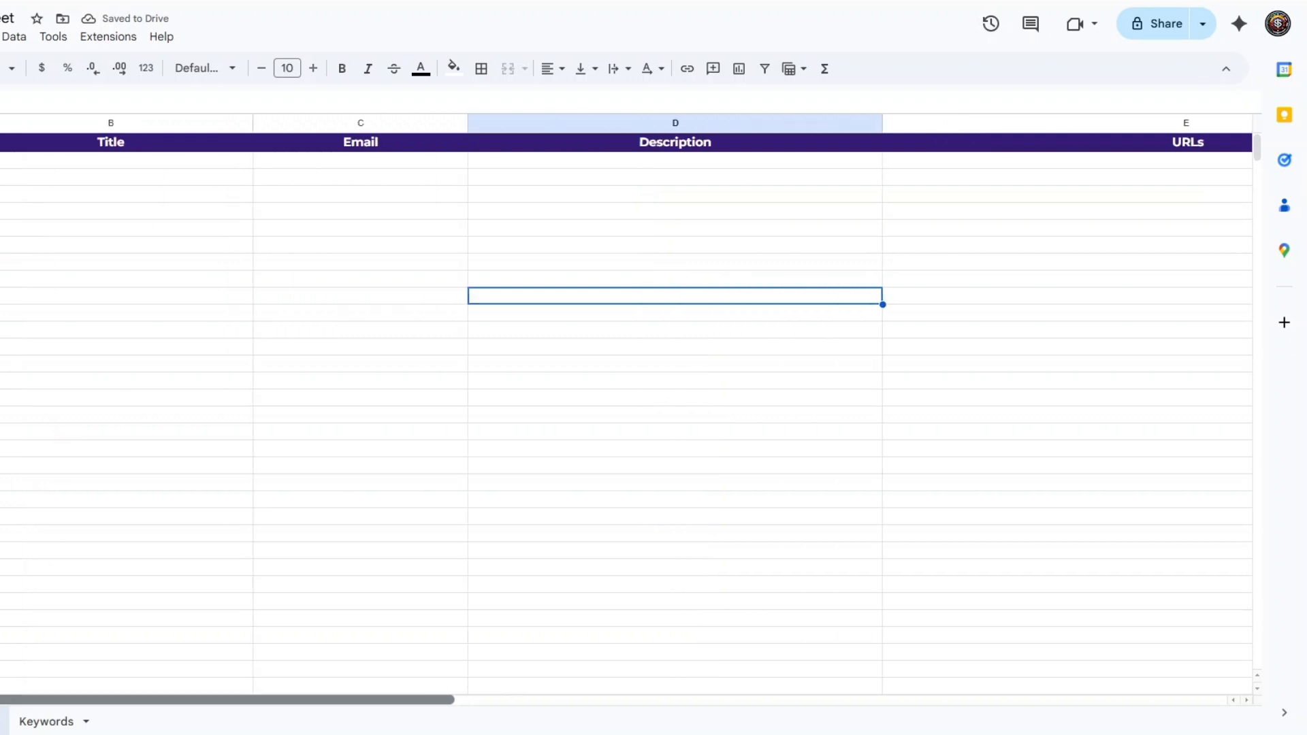
left_click(1, 194)
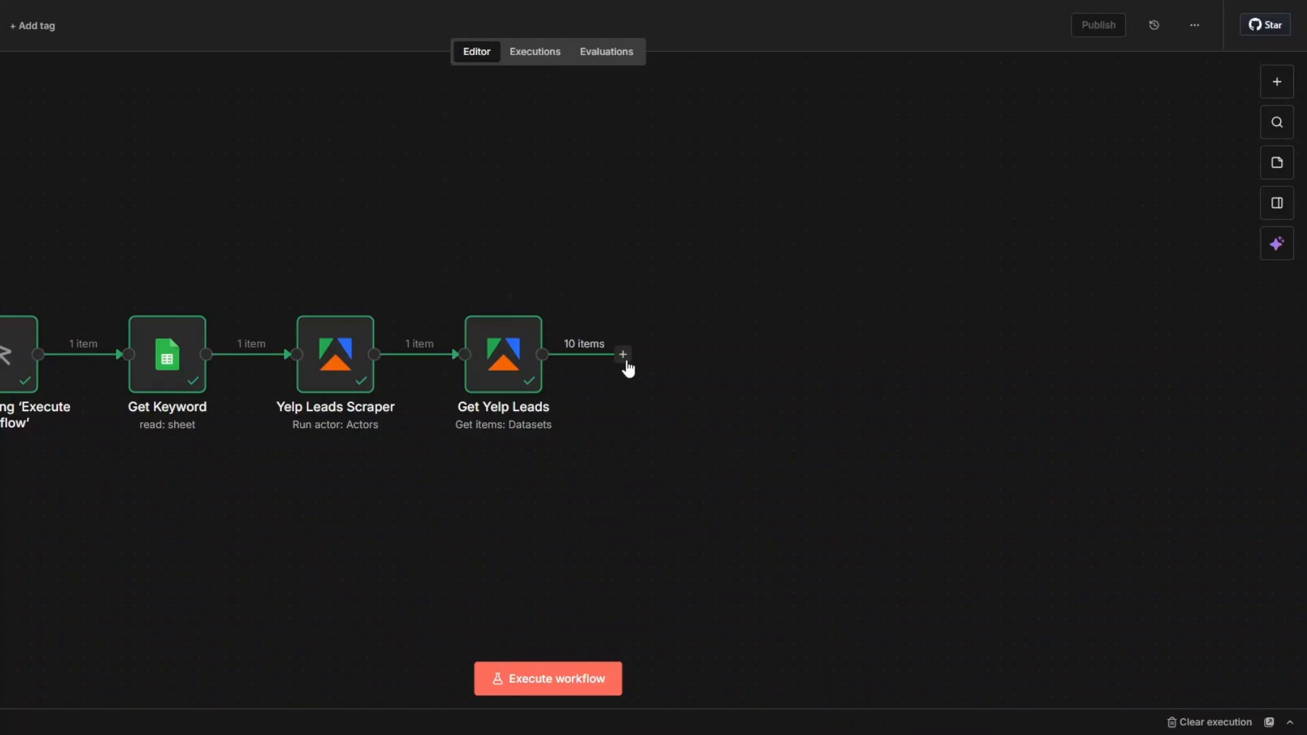
Back in n8n, add a Google Sheets node with the Append row in sheet action after Get Yelp Leads
left_click(623, 354)
type("goo")
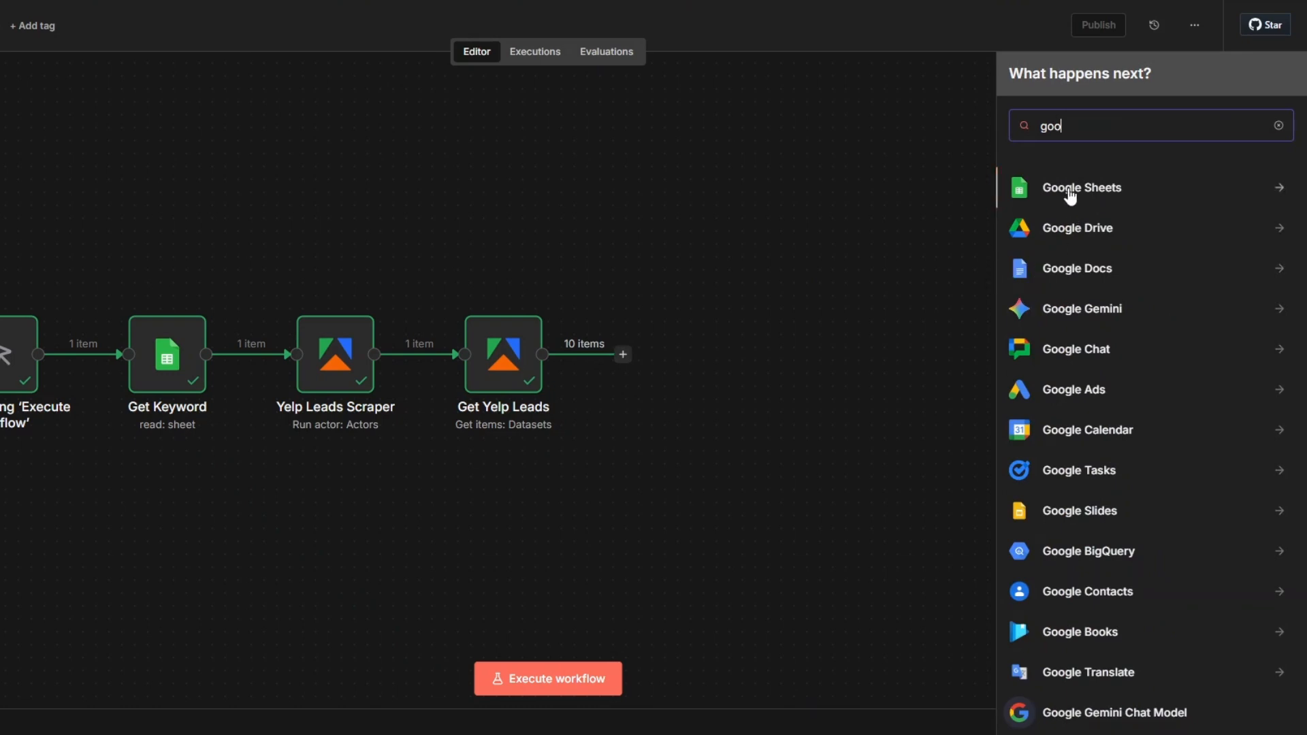
left_click(1069, 190)
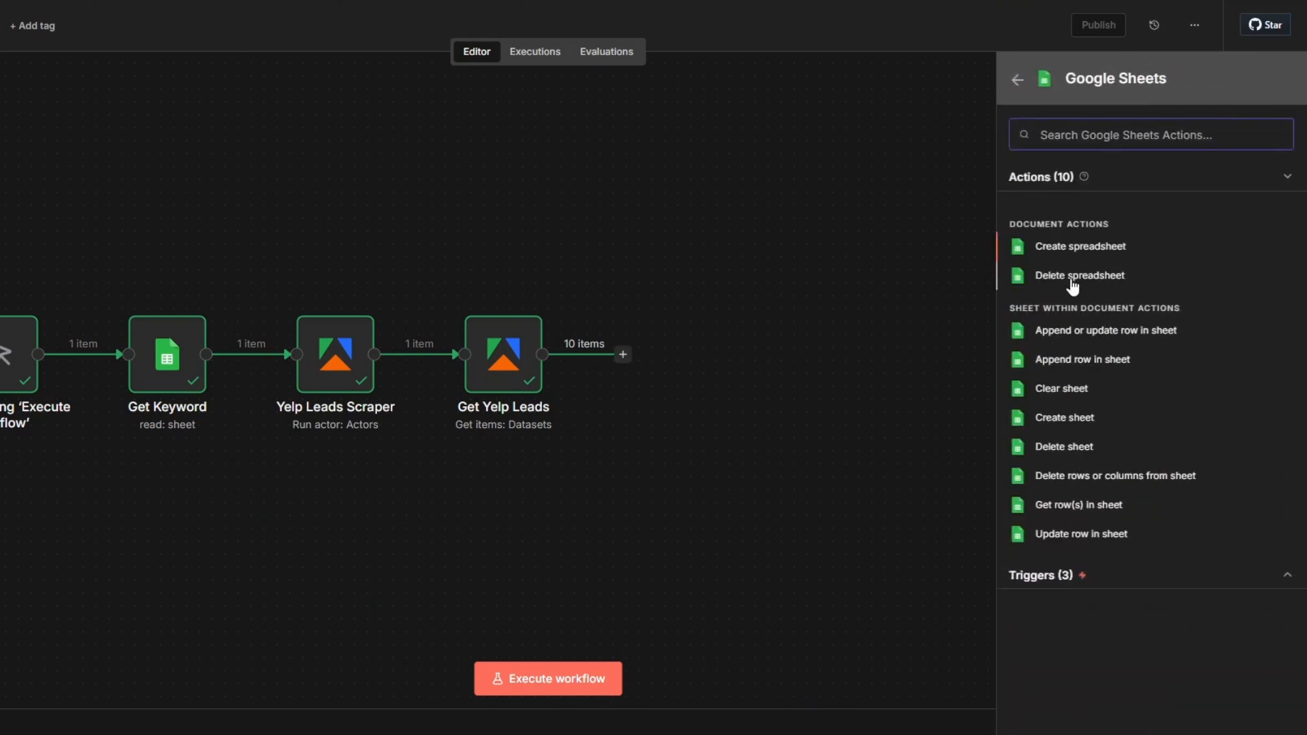
left_click(1074, 360)
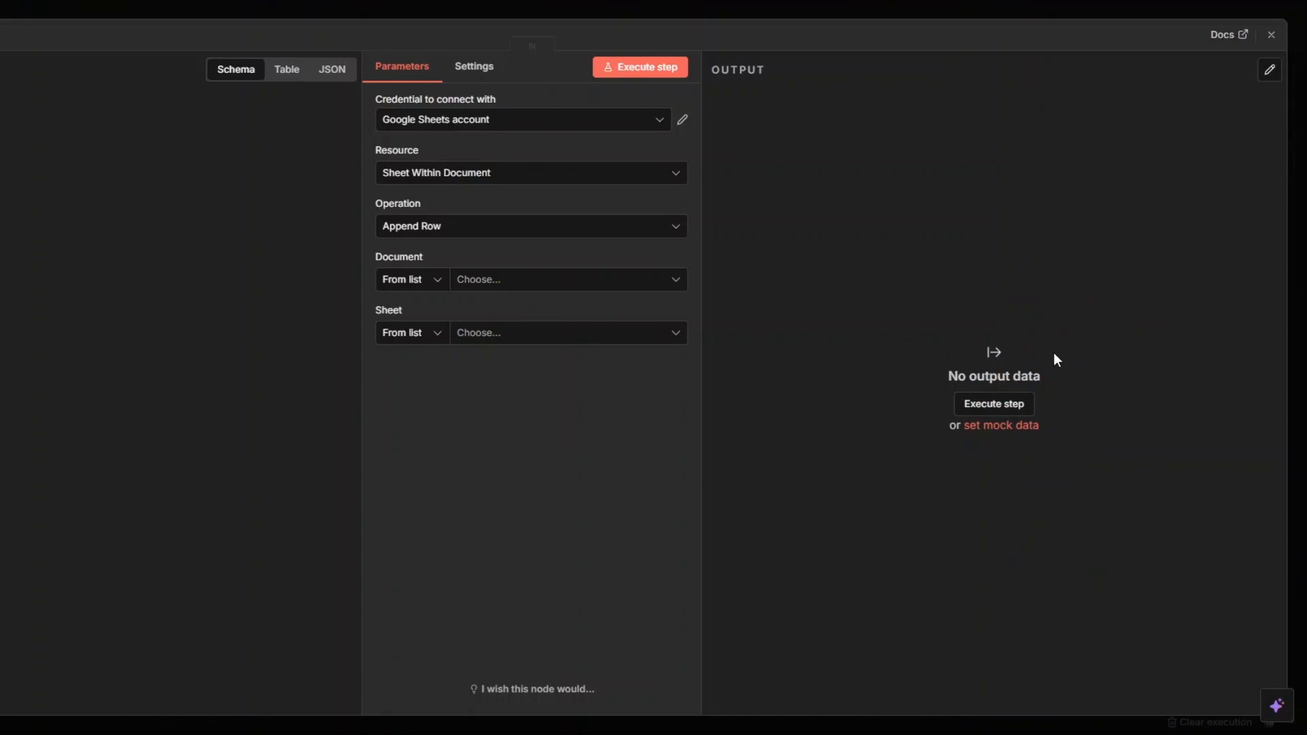
Set the append node's document to Yelp Leads Scraper Spreadsheet and its sheet to Yelp Leads Scraper
left_click(486, 282)
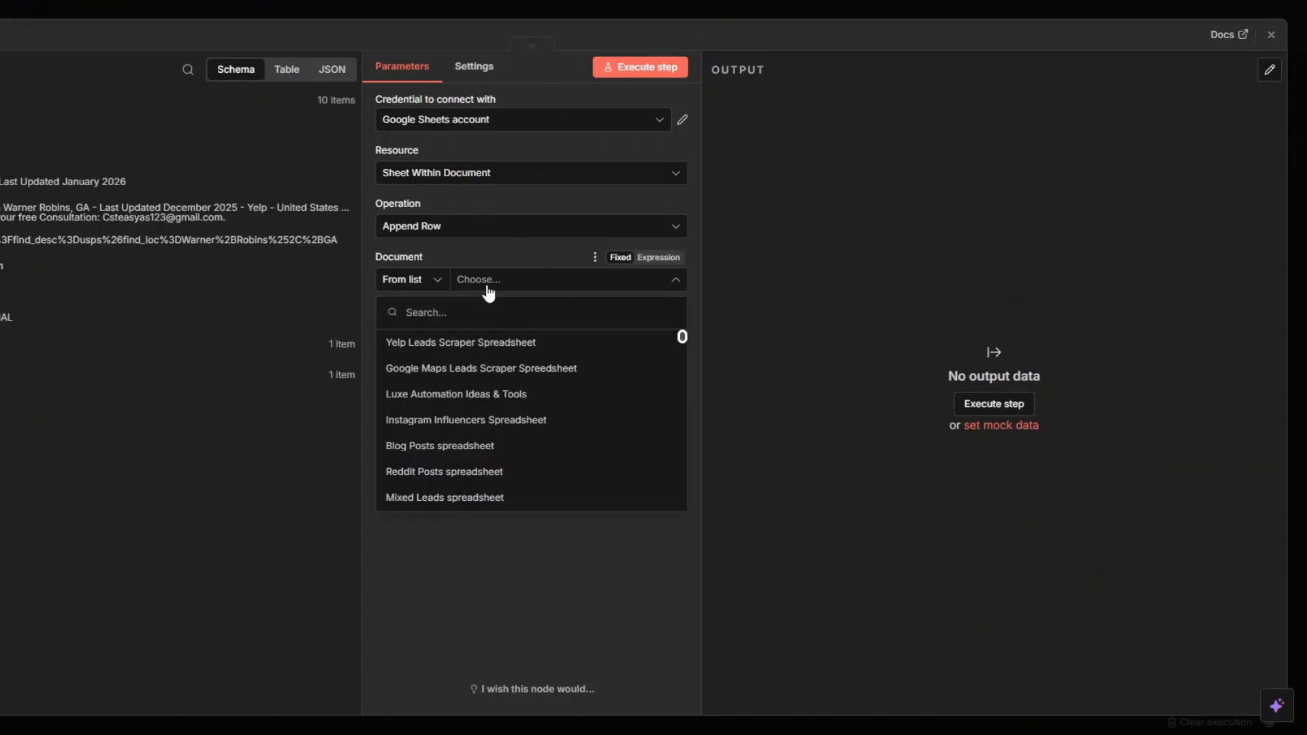
left_click(484, 342)
left_click(482, 340)
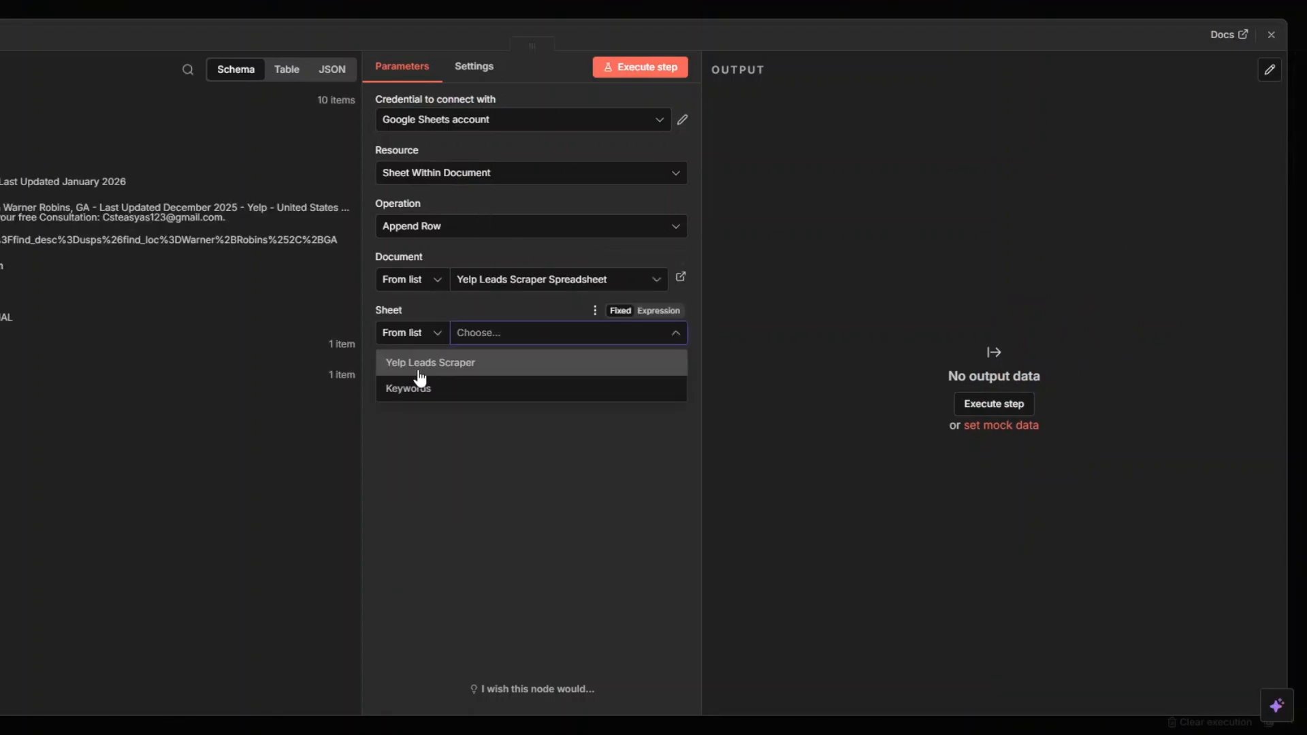
left_click(415, 365)
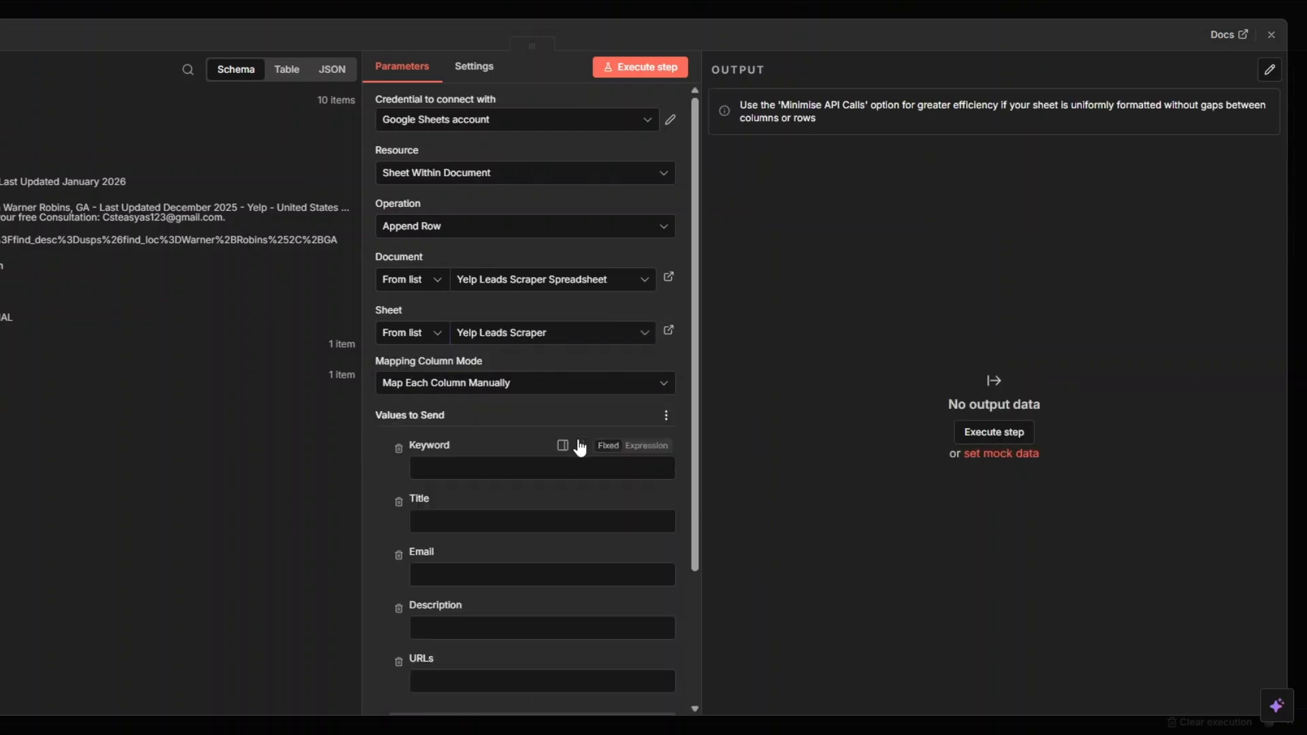
Map the Keyword, Title, Email, Description and URLs columns to the keyword, title, email, description and url fields from Get Yelp Leads
scroll(578, 449, "down", 5)
left_click(713, 298)
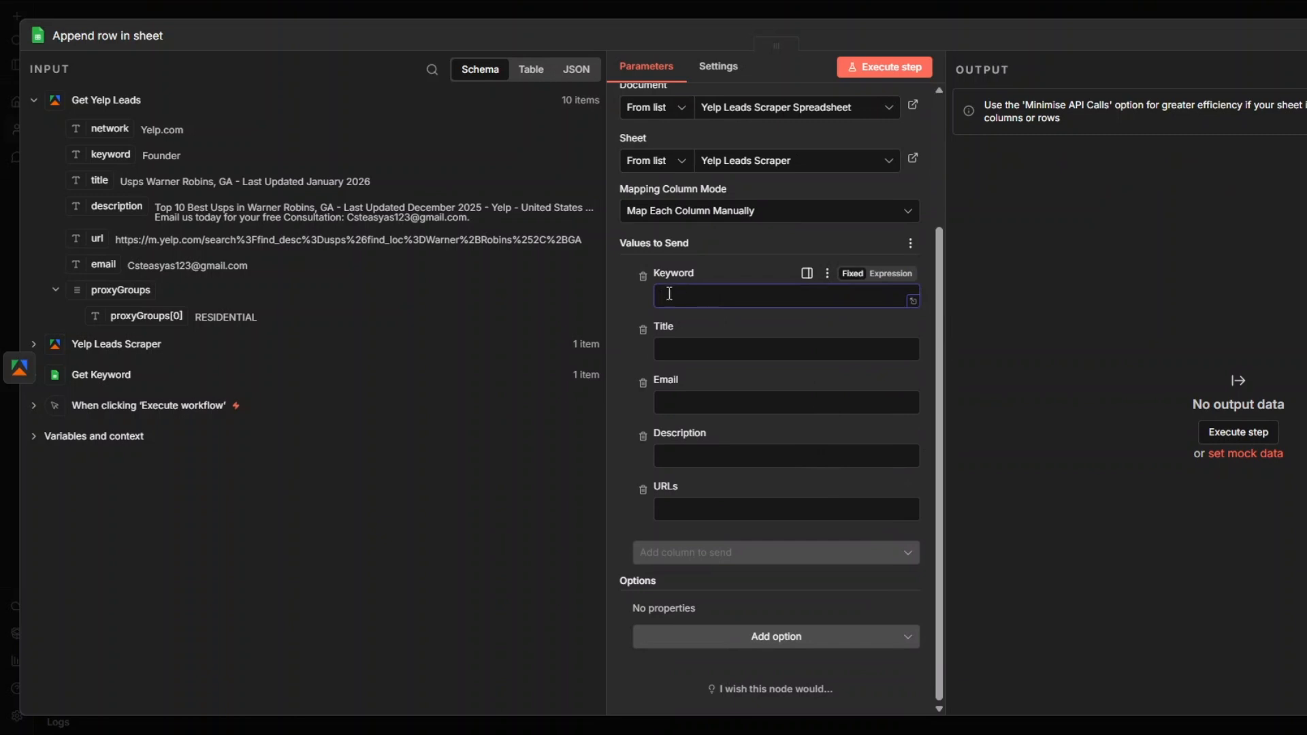
left_click_drag(109, 154, 674, 297)
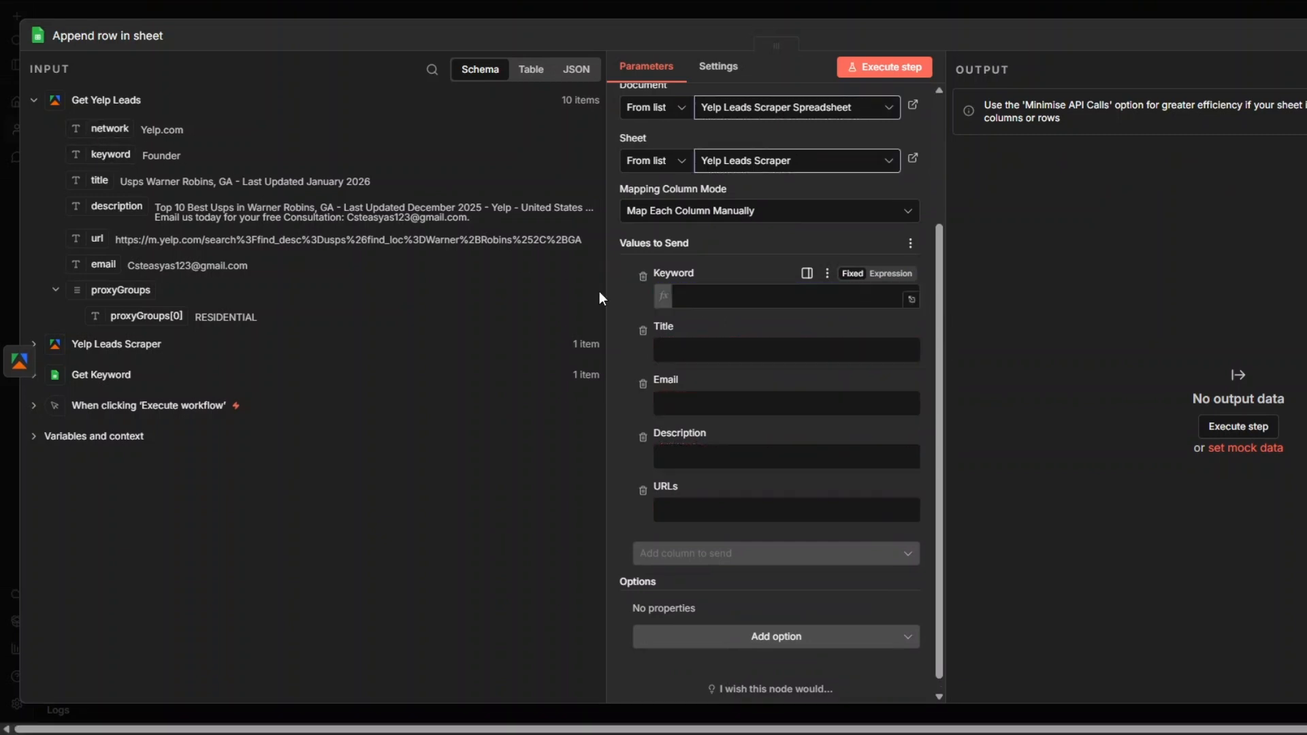
left_click_drag(100, 180, 715, 363)
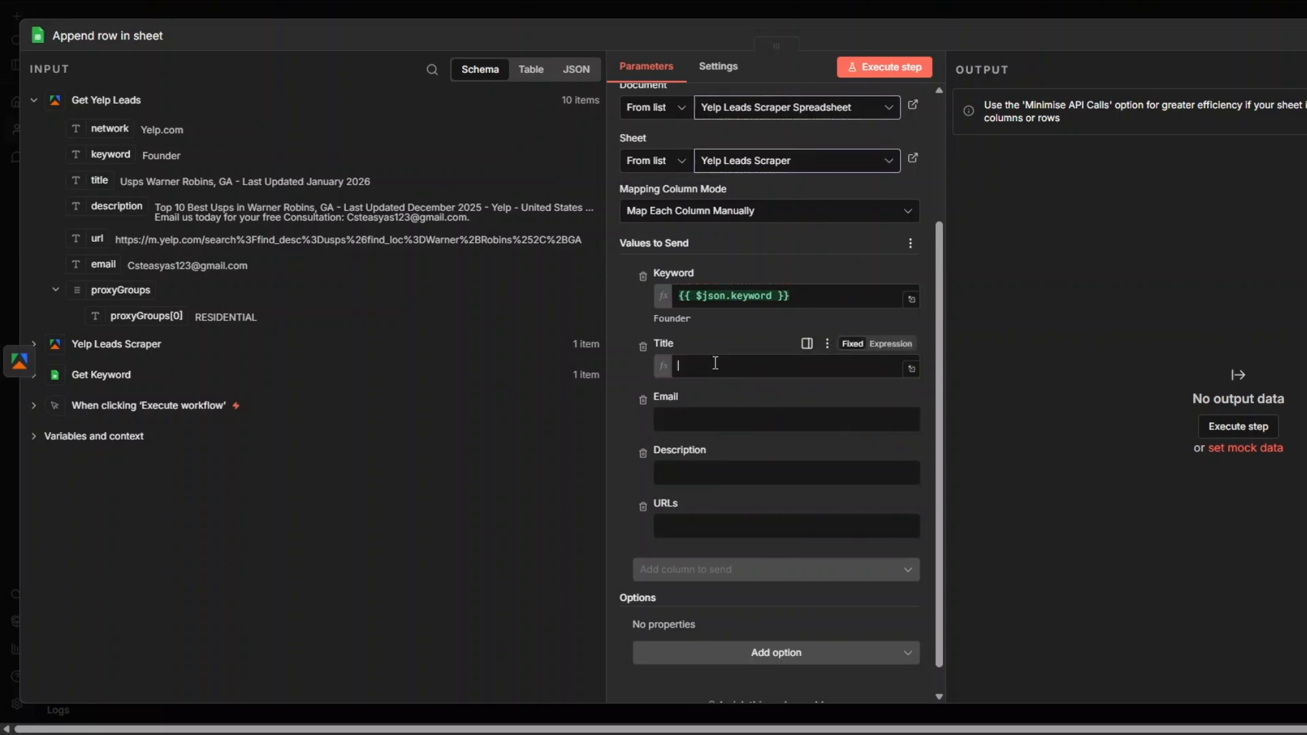
left_click_drag(104, 265, 706, 437)
left_click_drag(116, 206, 685, 504)
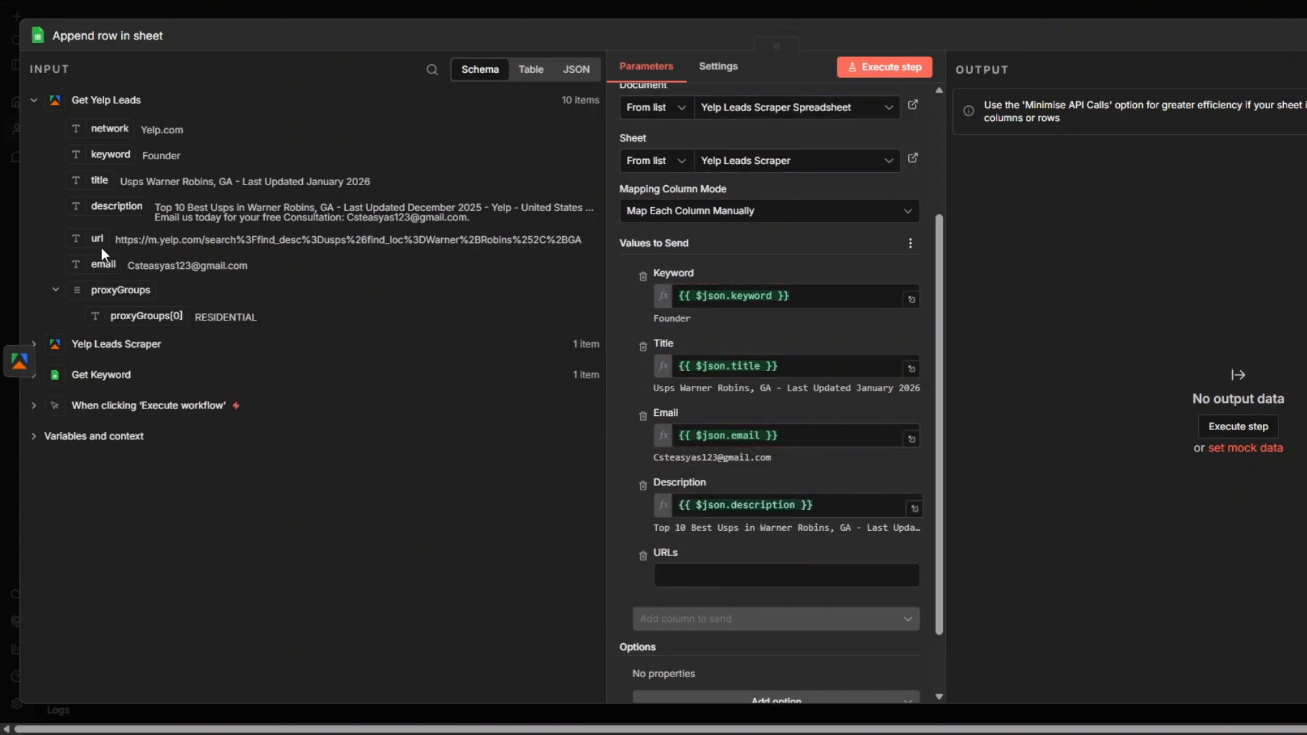
left_click_drag(99, 239, 711, 572)
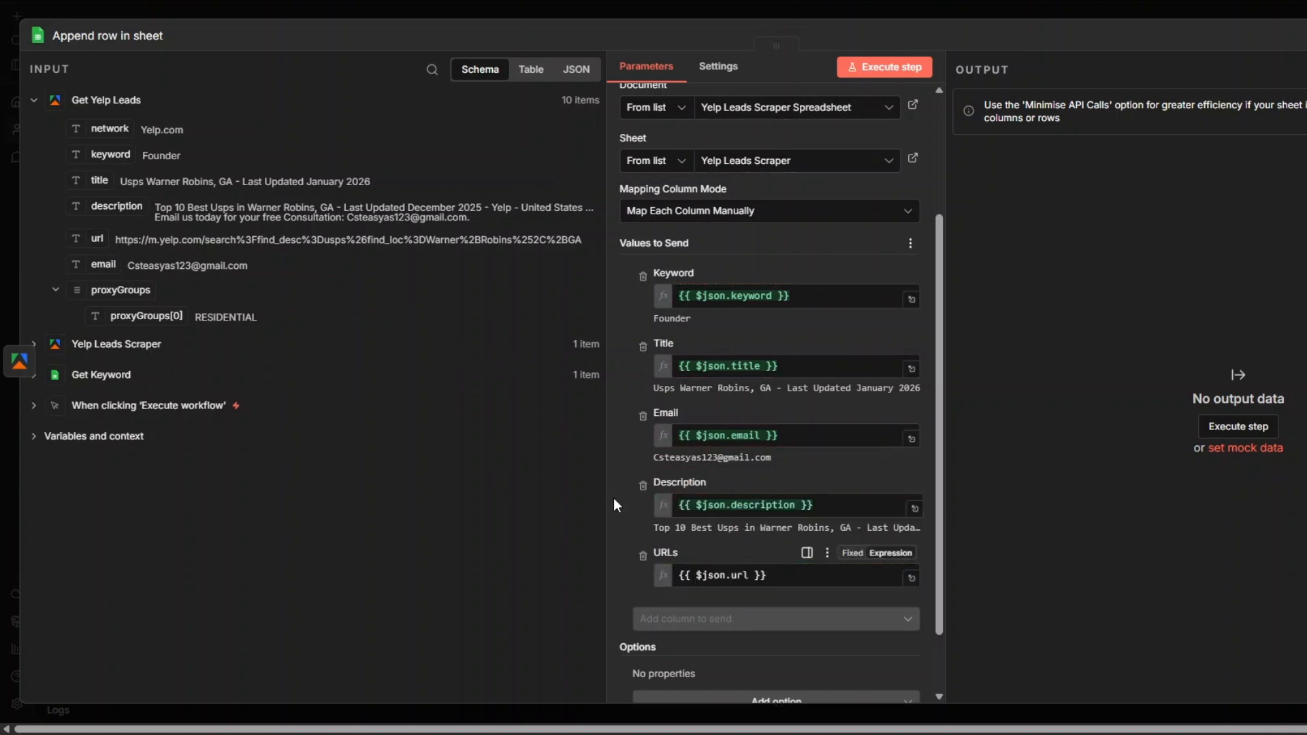
Execute the append row step, check its output fields, and return to the workflow canvas
left_click(879, 68)
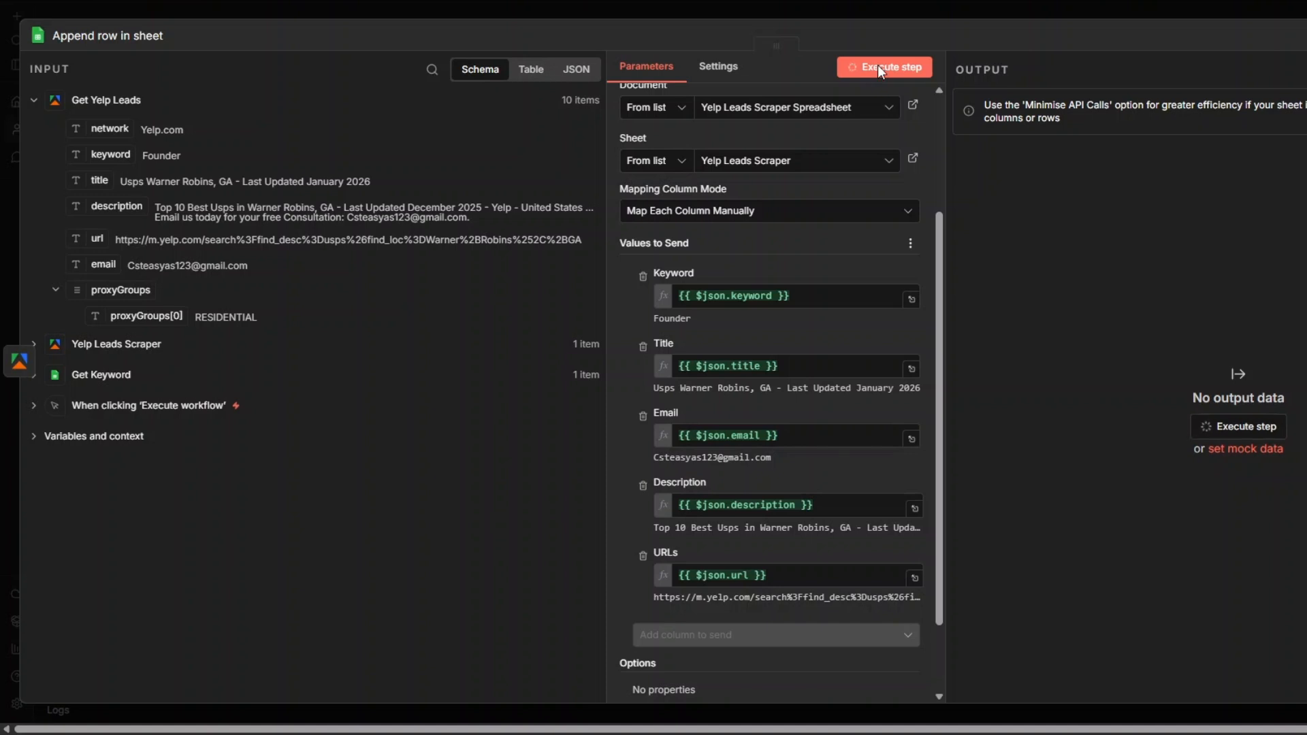
scroll(1056, 393, "right", 4)
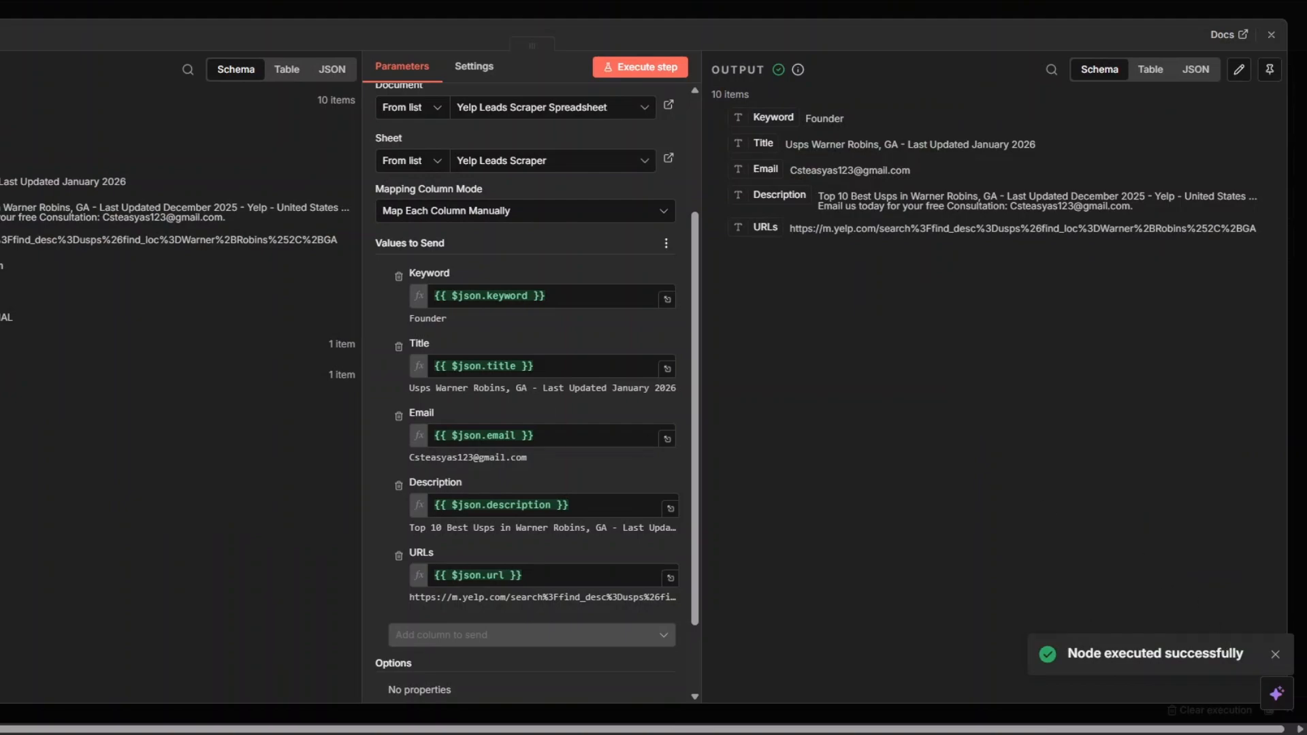
key("Escape")
Rename the Append row in sheet node as Yelp Leads
right_click(674, 375)
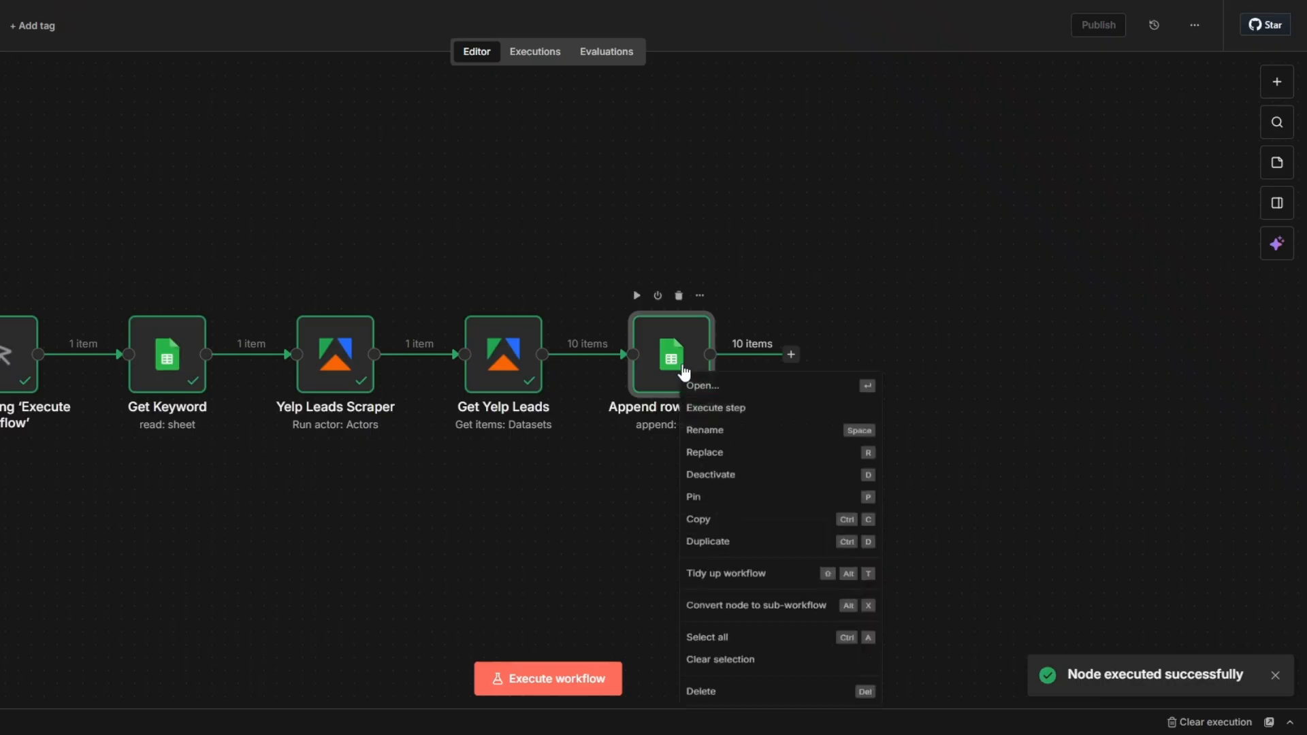
left_click(710, 440)
type("Yelp L")
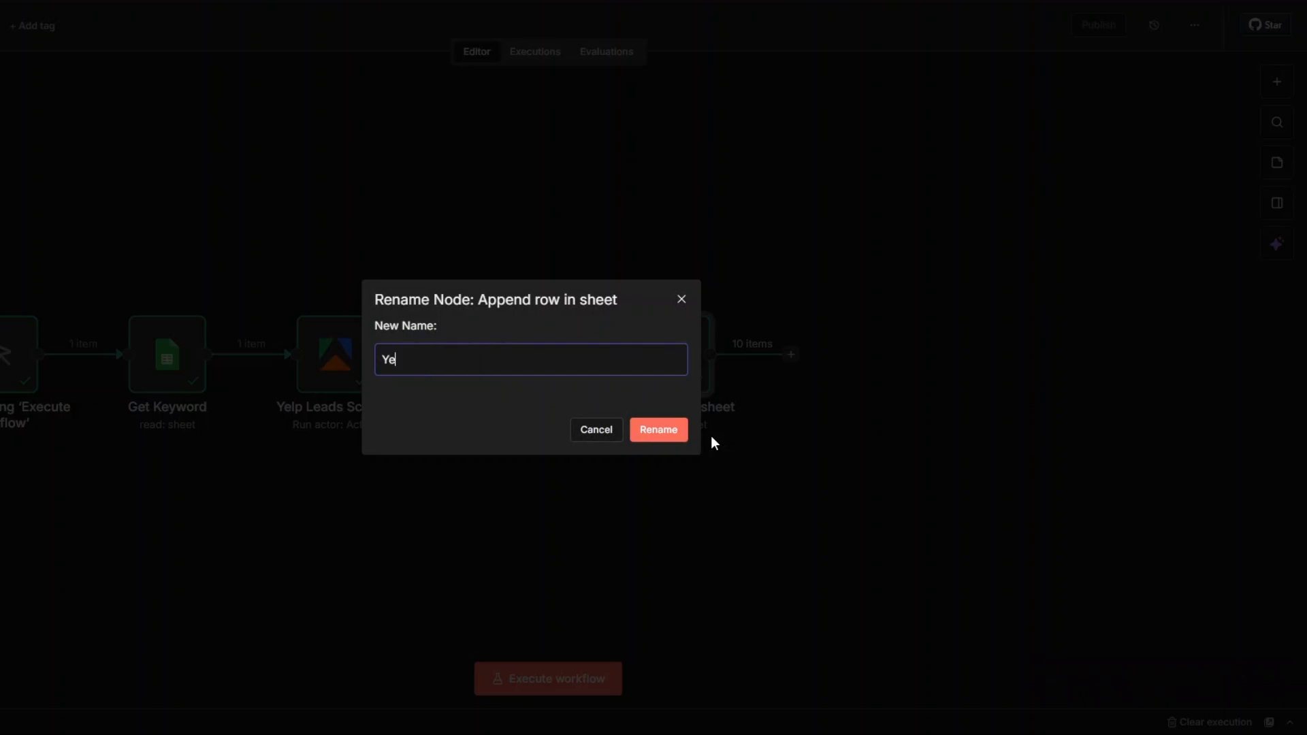
type("eads")
left_click(671, 441)
left_click(843, 480)
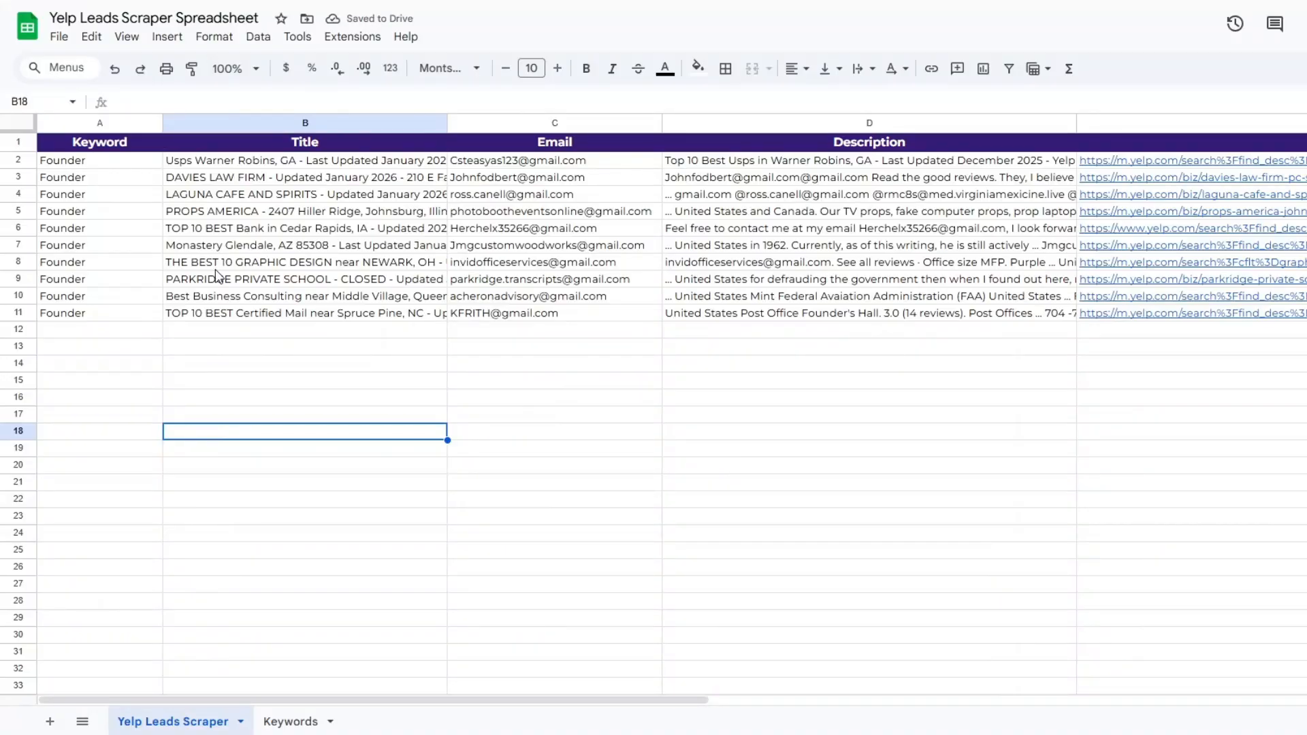
In the Yelp Leads Scraper spreadsheet, examine the appended Founder rows across the Keyword, Title, Email, Description and URLs columns
left_click(140, 364)
left_click(259, 367)
left_click(98, 267)
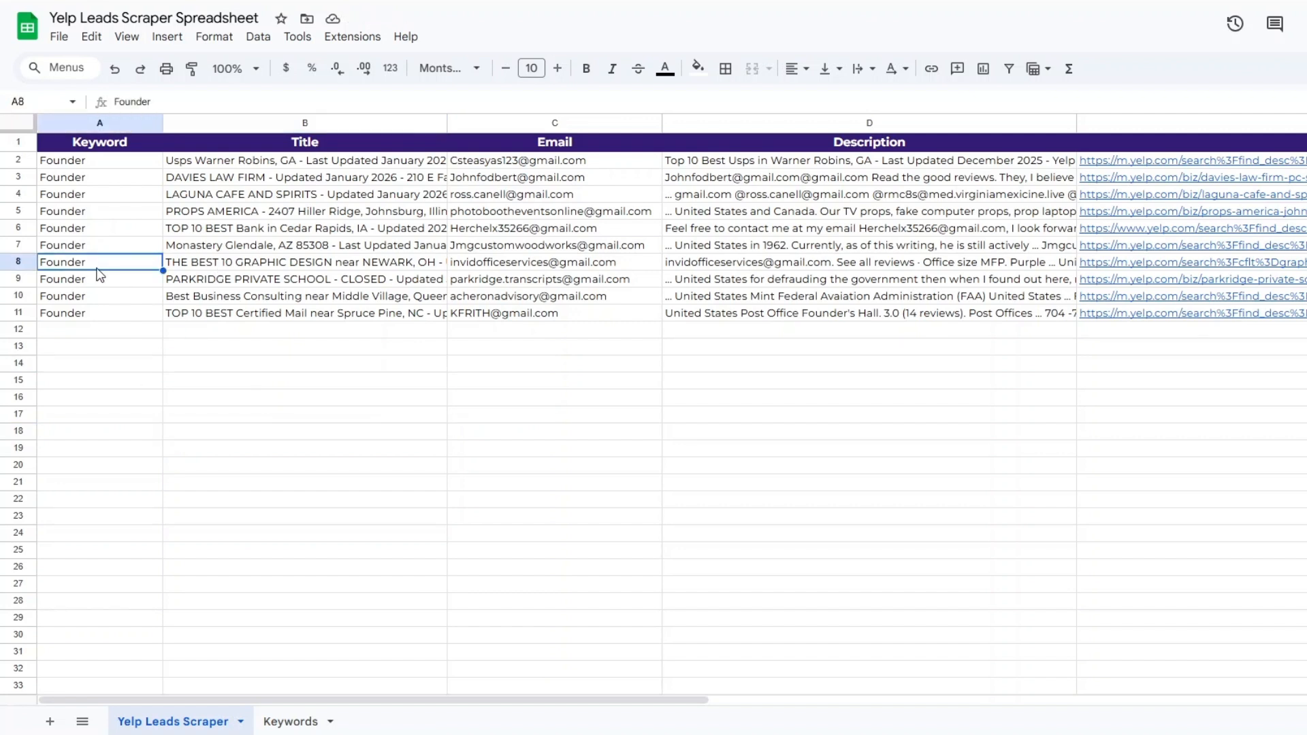
left_click(259, 283)
left_click(511, 288)
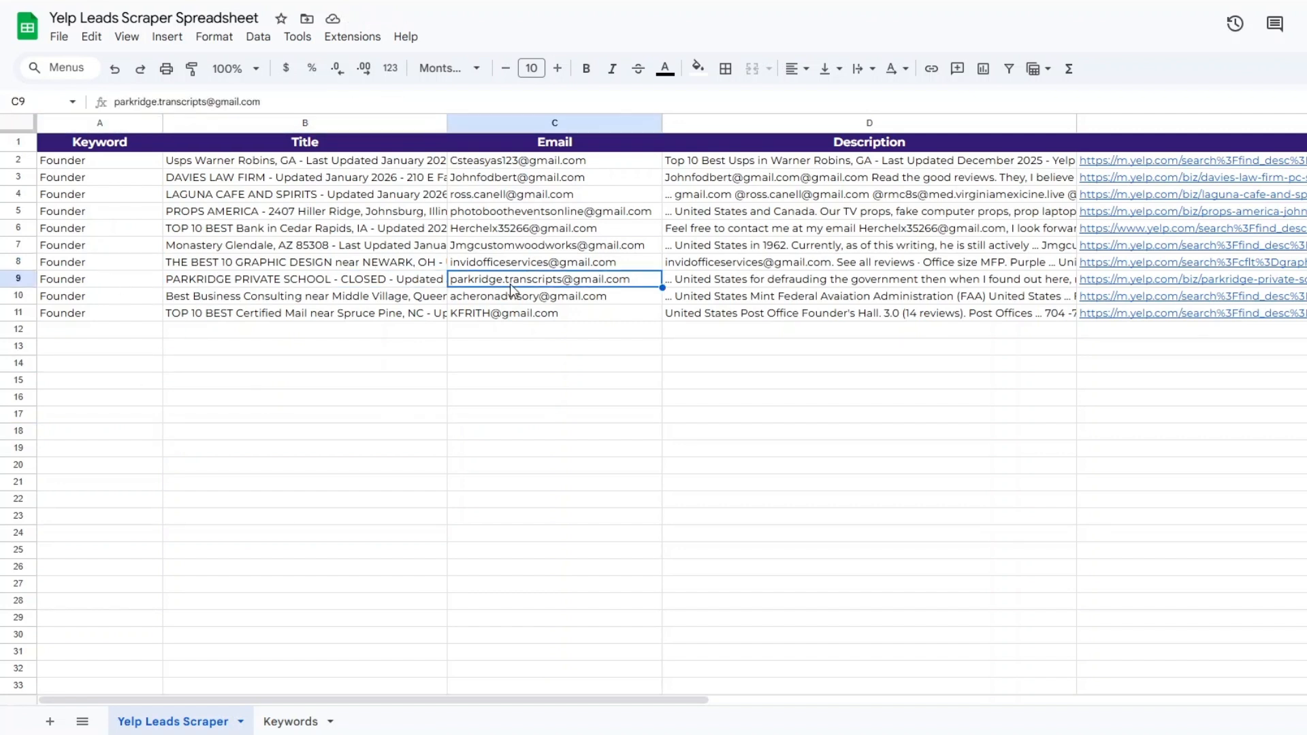
left_click(824, 287)
left_click(1199, 346)
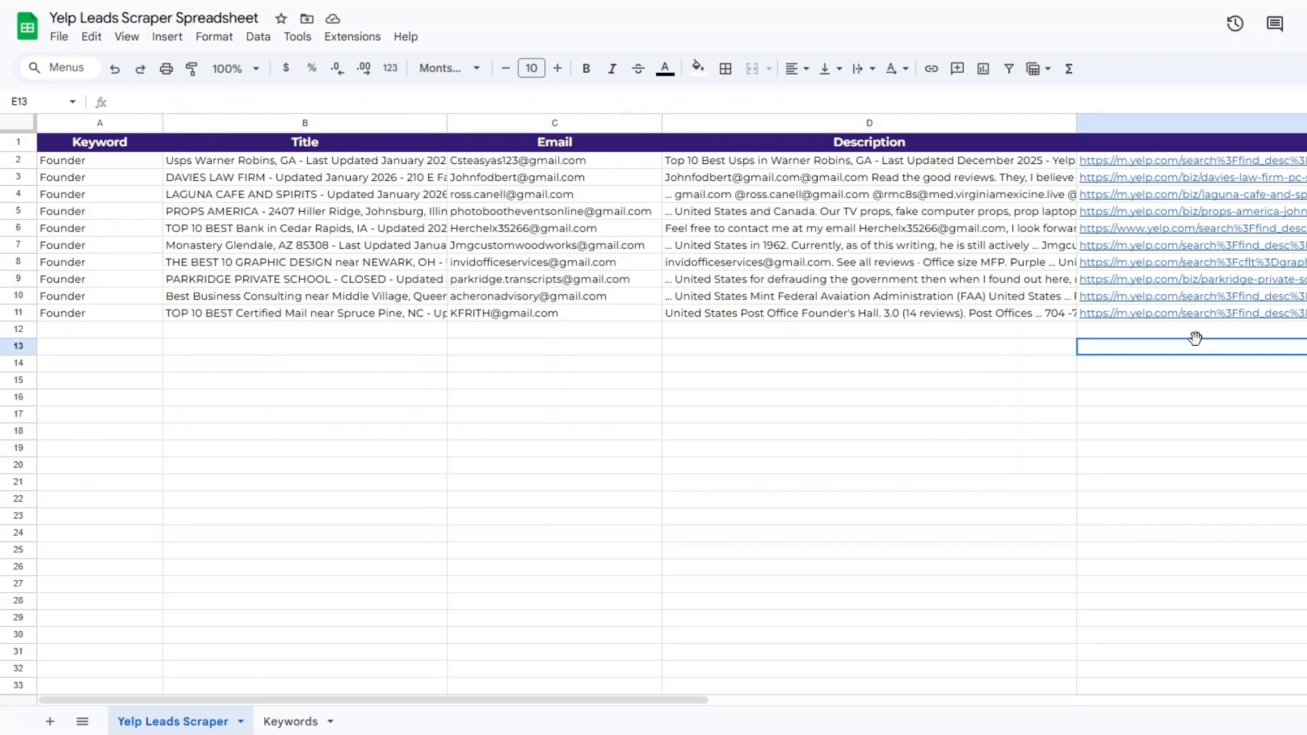
left_click(573, 417)
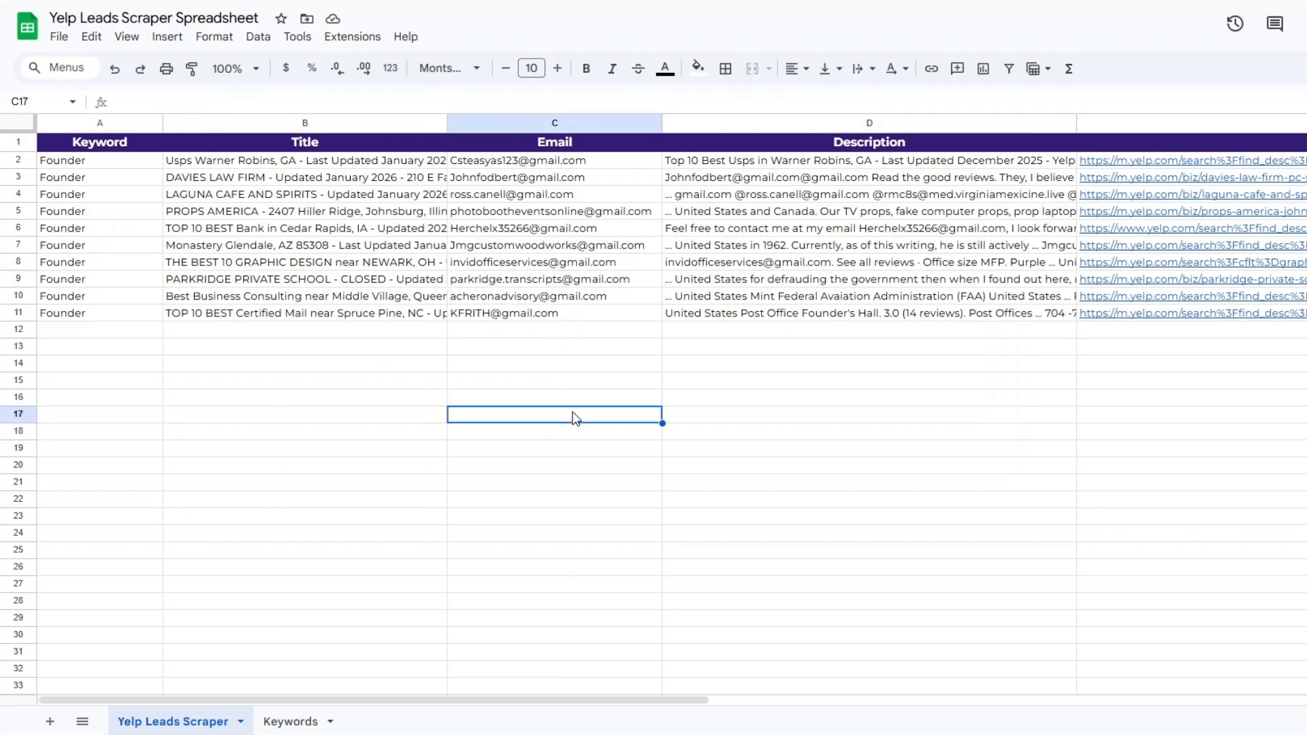
left_click(353, 336)
left_click(394, 371)
left_click(521, 345)
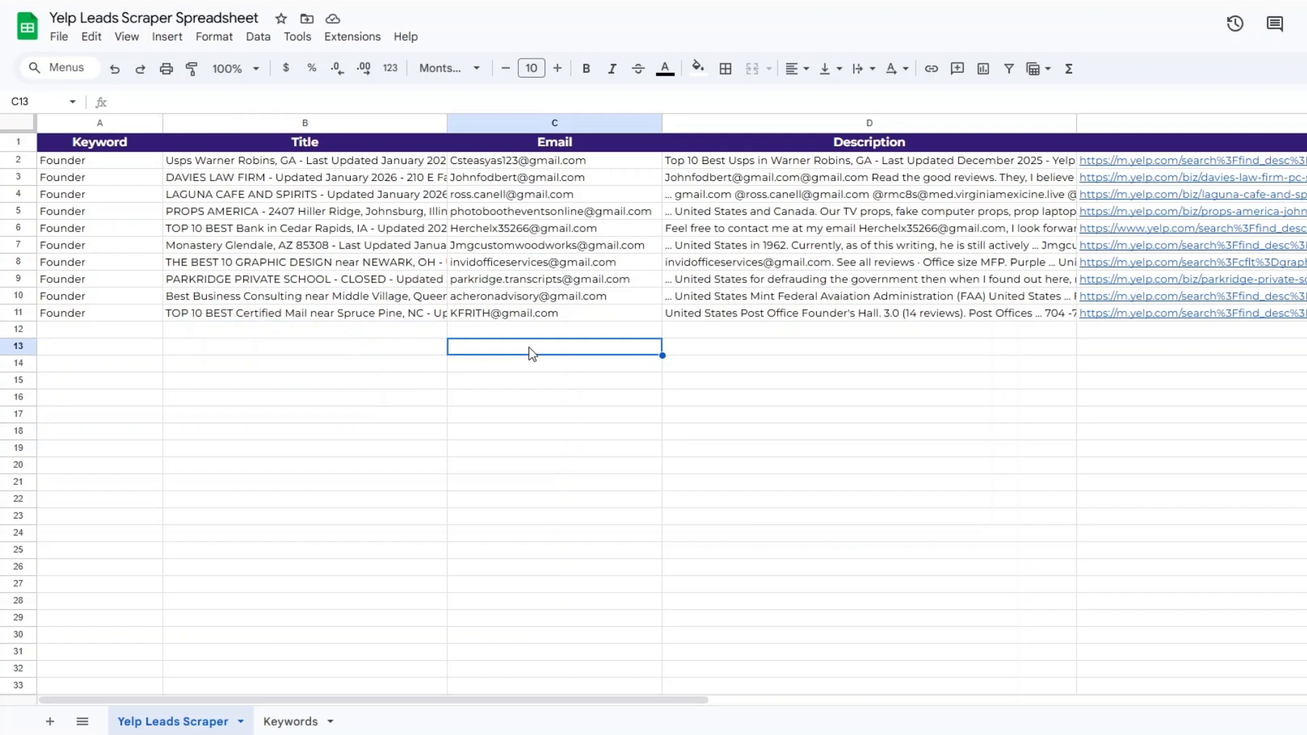
left_click(435, 362)
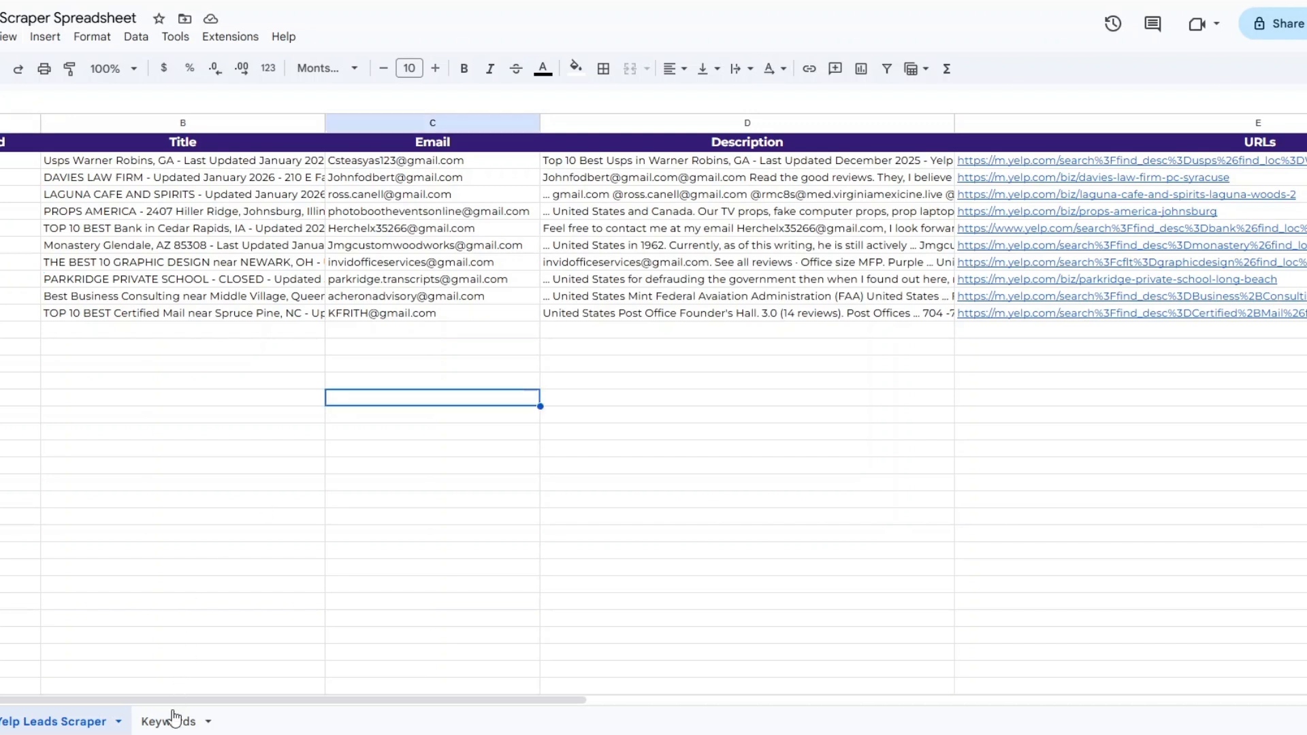
On the Keywords sheet, replace the keyword in A2 with Marketing
left_click(173, 720)
left_click(106, 160)
double_click(105, 160)
left_click_drag(106, 160, 40, 164)
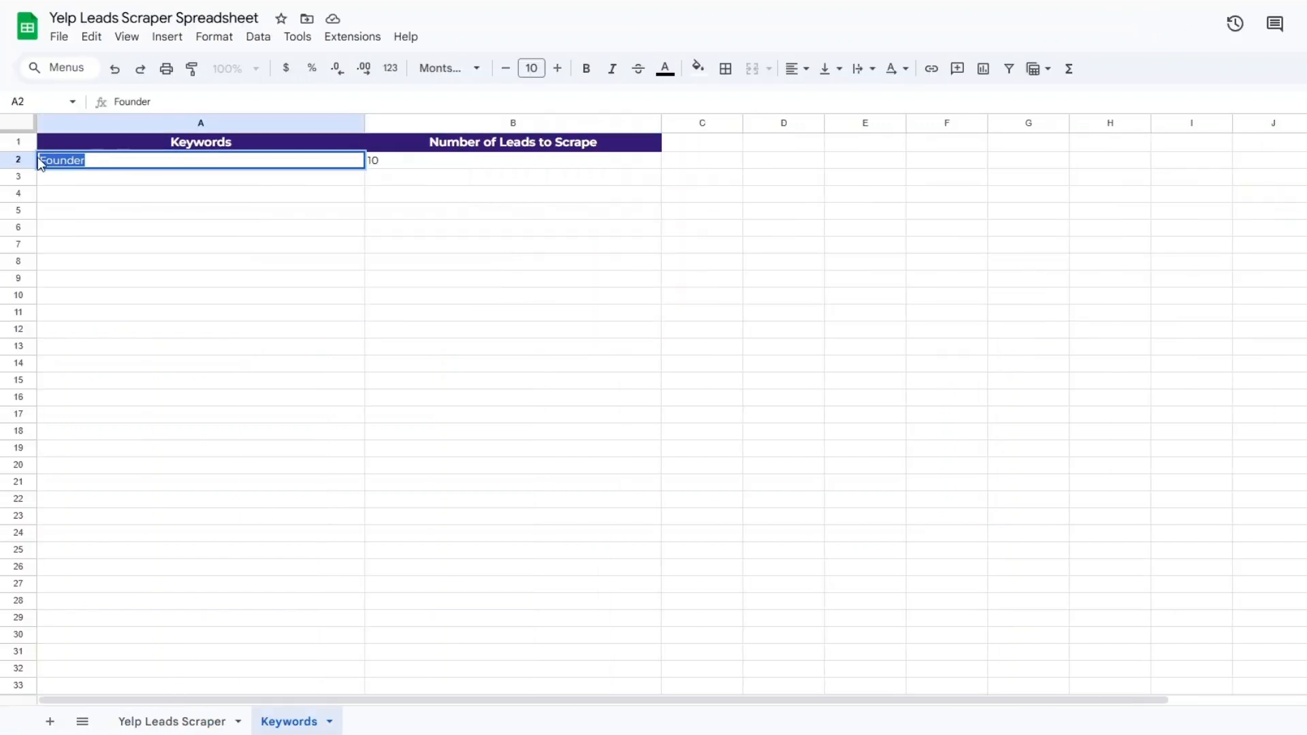
type("Marketing")
left_click(172, 249)
Set the Number of Leads to Scrape in B2 to 20
double_click(382, 163)
left_click_drag(372, 162, 362, 191)
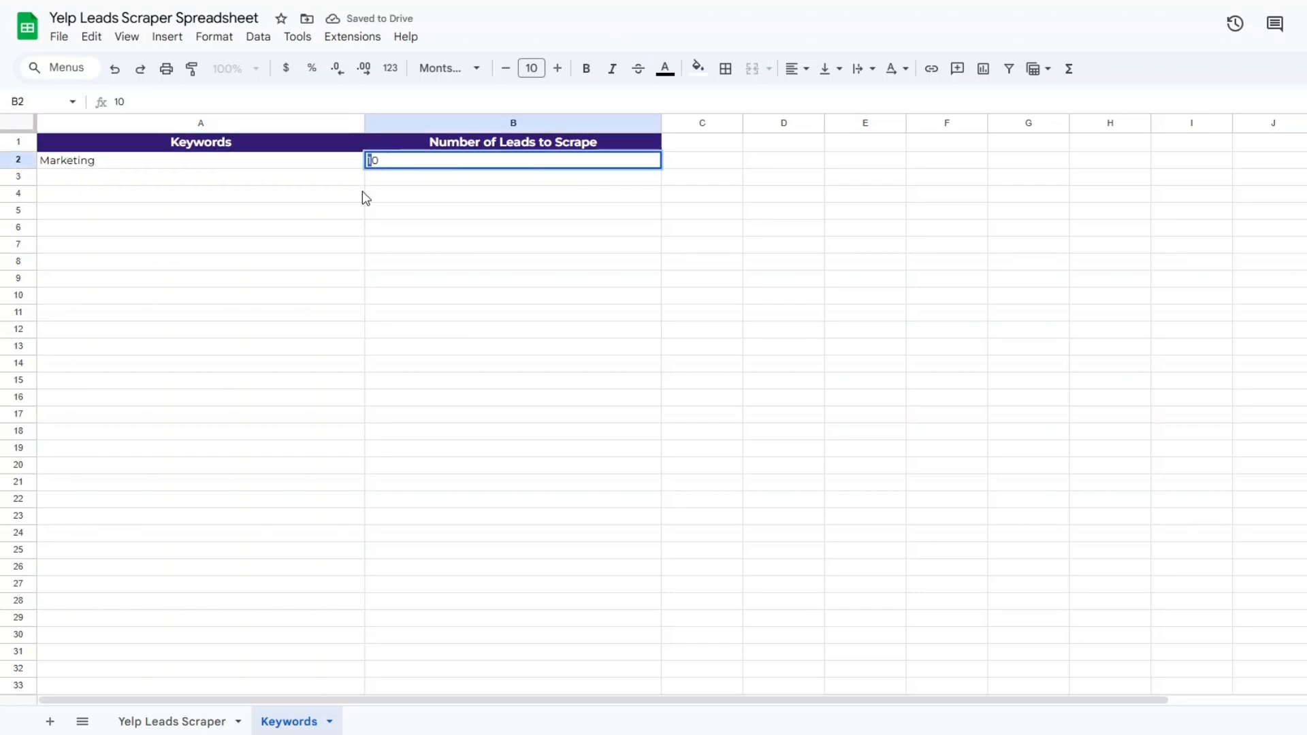
type("2")
left_click(353, 246)
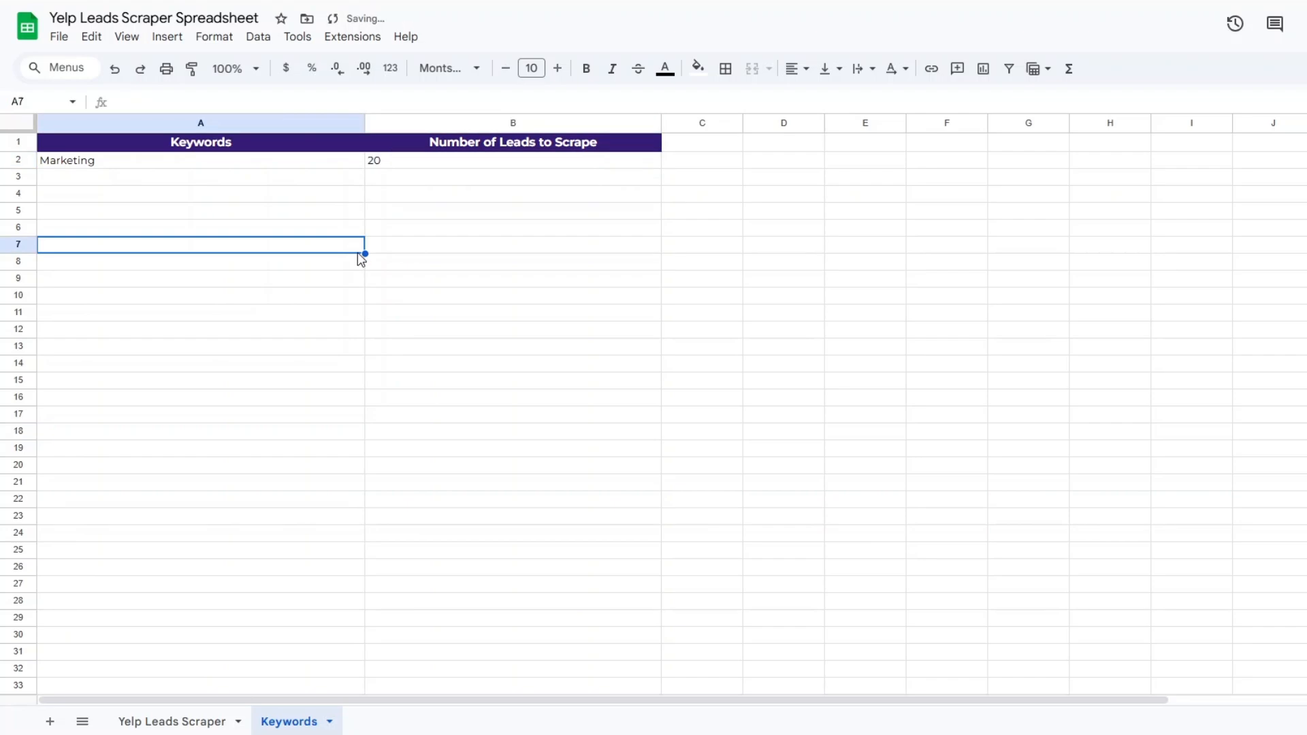
left_click(198, 166)
left_click(430, 180)
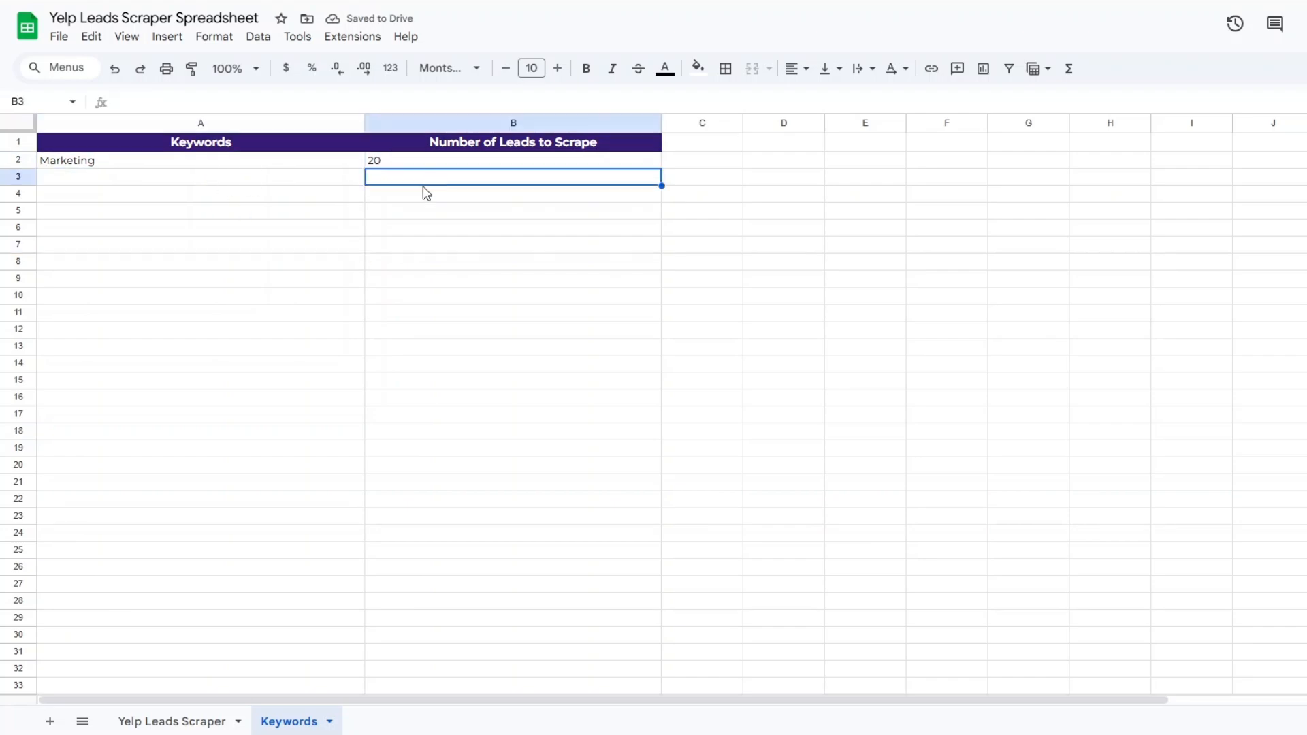
Show the Yelp Leads Scraper sheet, then switch to n8n and execute the entire workflow
left_click(203, 726)
left_click(688, 414)
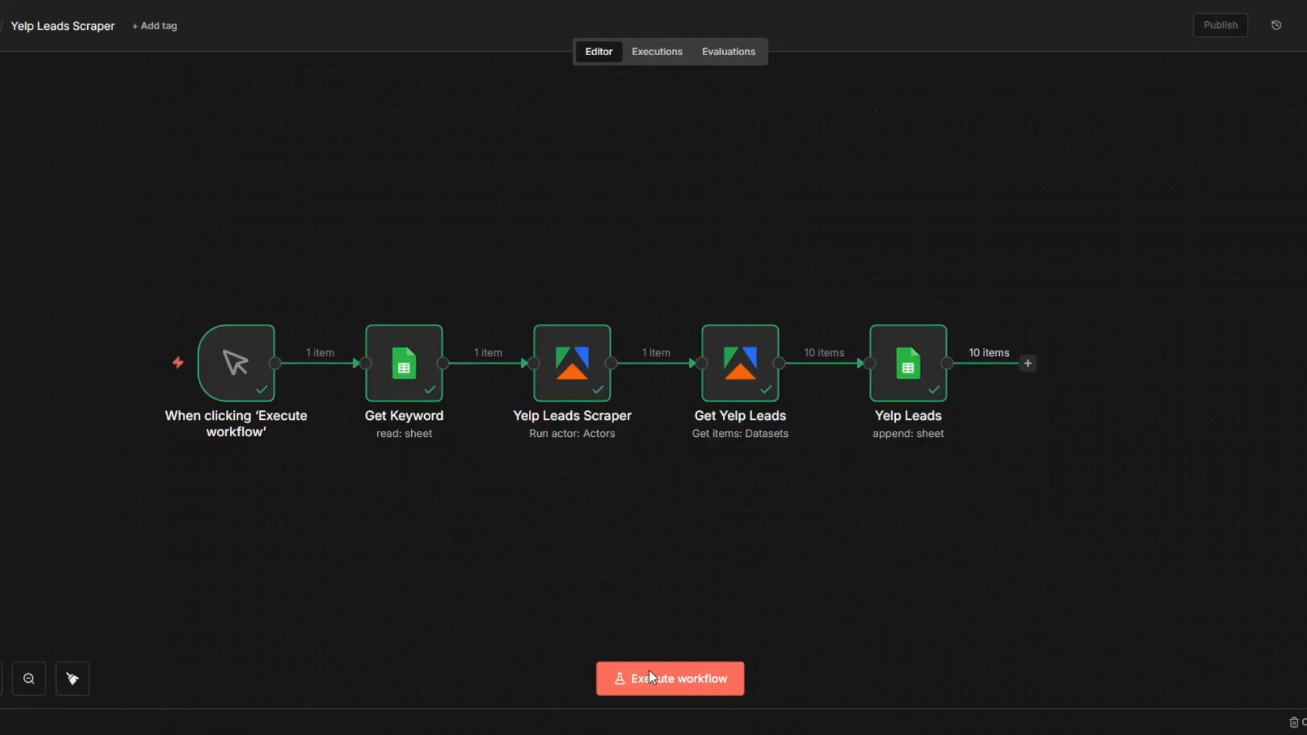
left_click(650, 676)
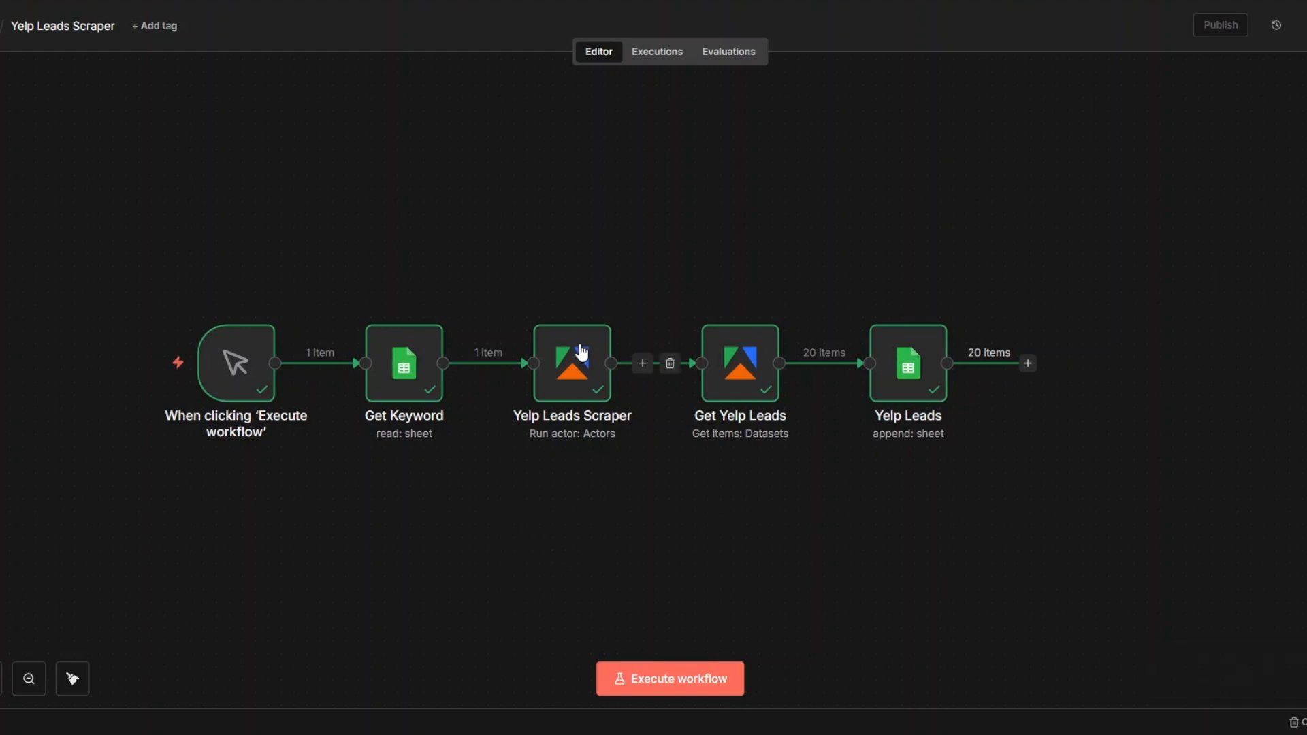
Open the Get Keyword node to check the keyword and lead count in its output, and close it
left_click(436, 304)
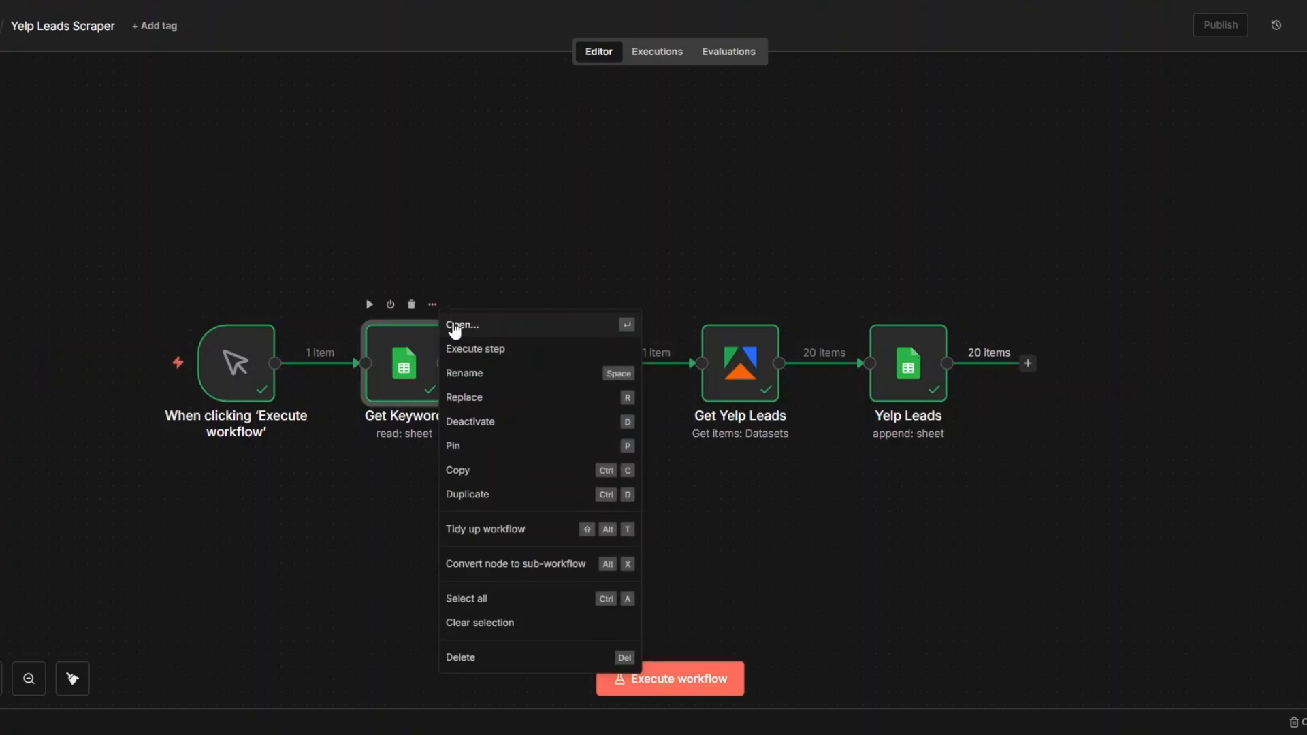
key("Return")
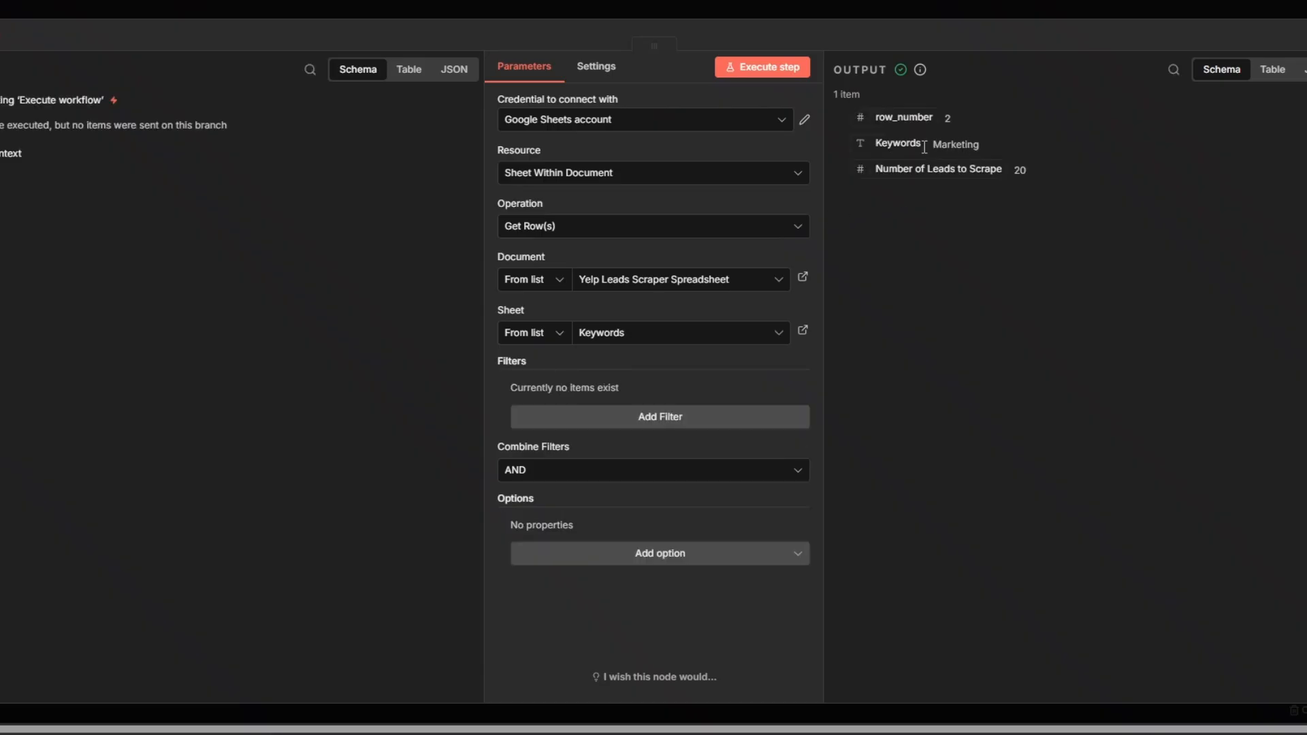
key("Escape")
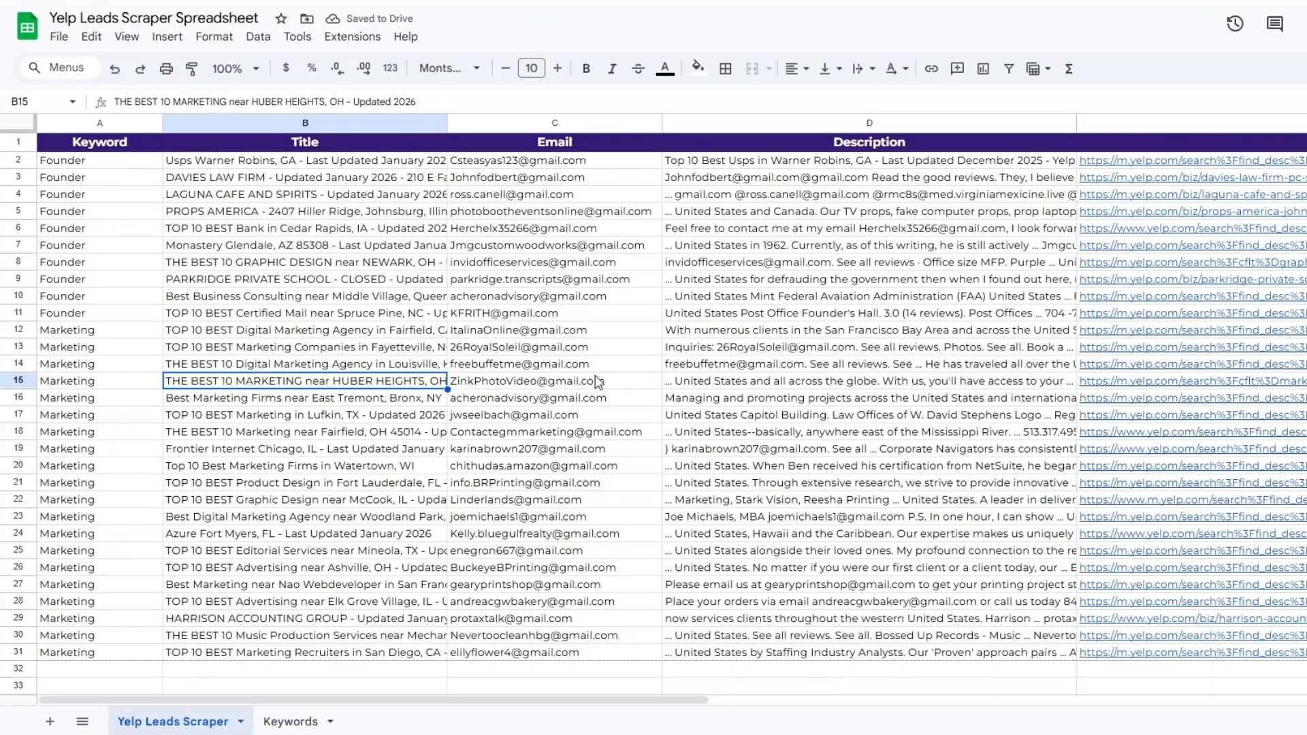
Back in the spreadsheet, examine the newly appended Marketing rows across the Keyword, Title, Email, Description and URLs columns
left_click(597, 381)
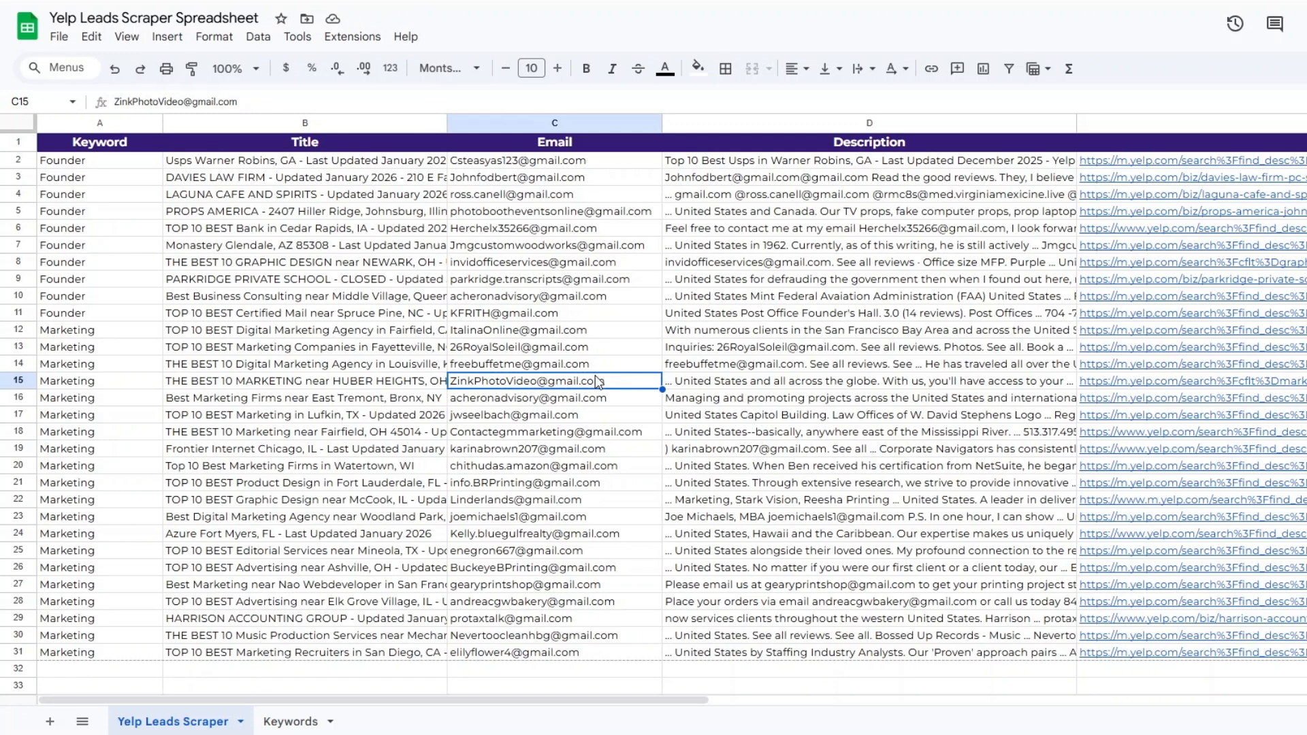
left_click(87, 382)
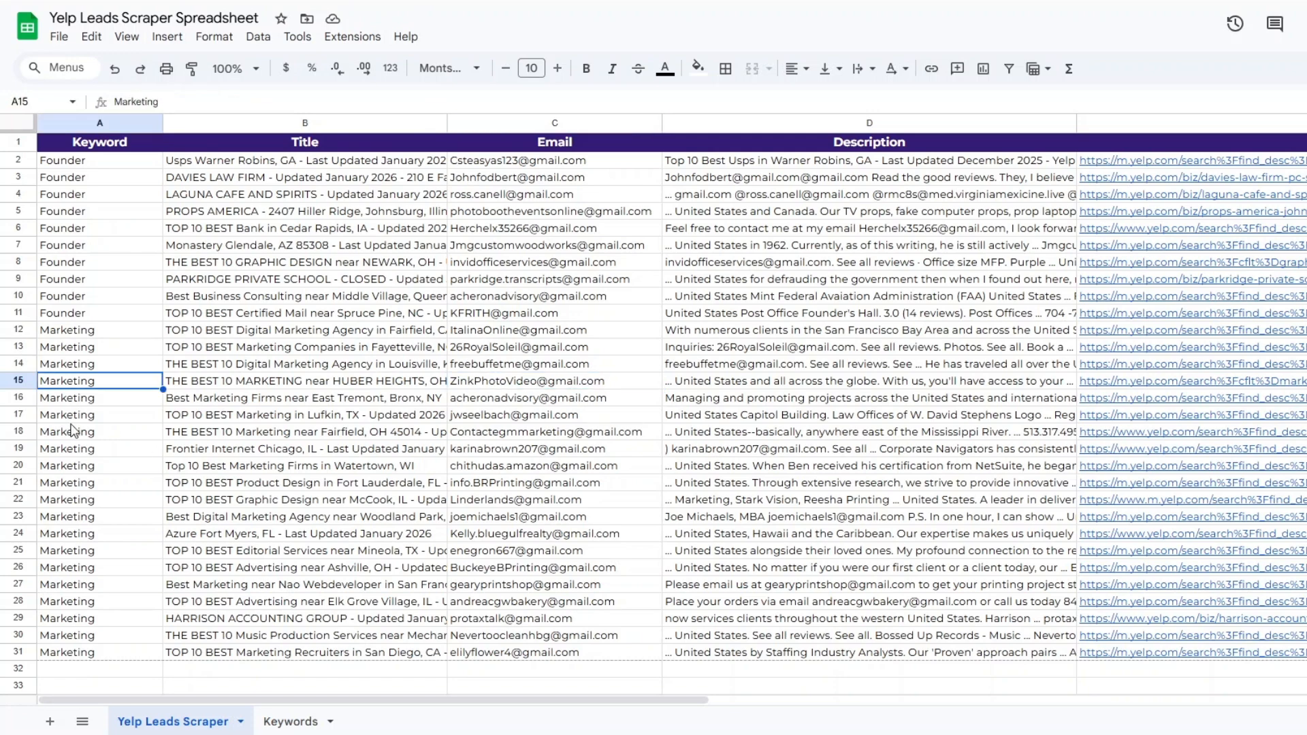
left_click(70, 422)
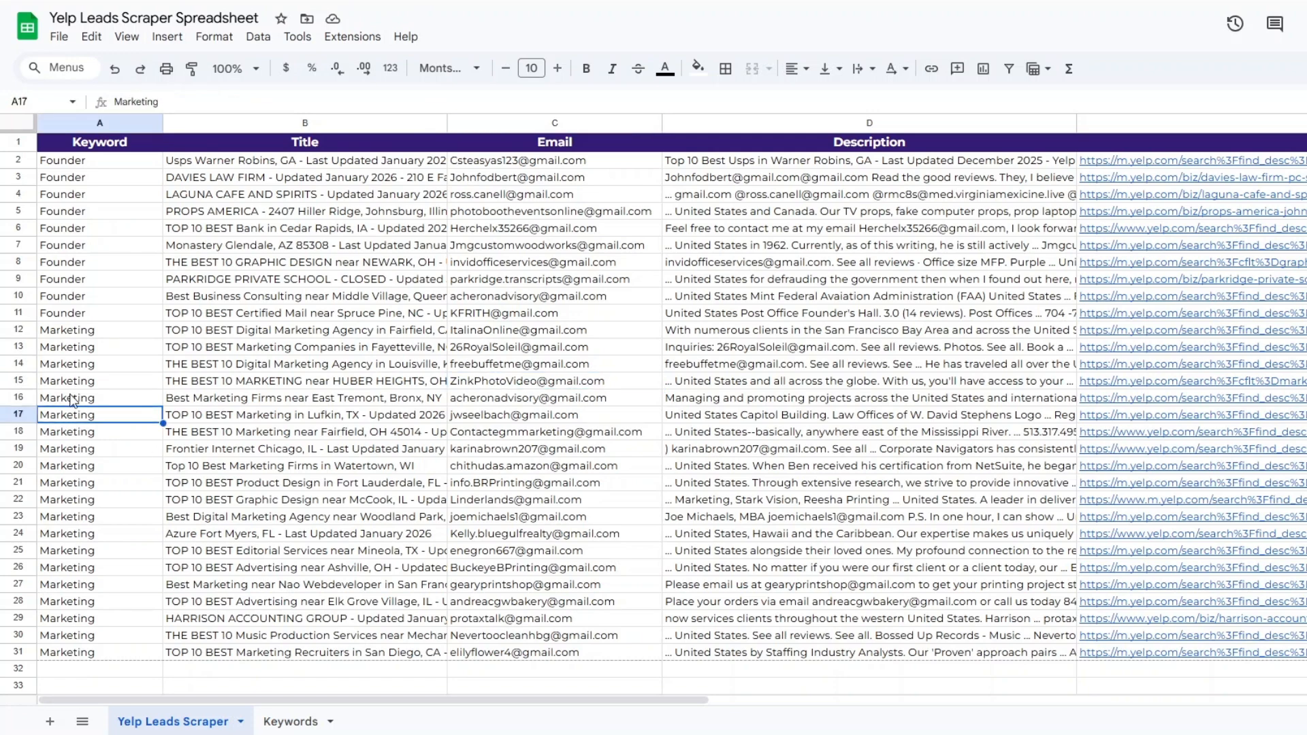
left_click(72, 401)
left_click(299, 449)
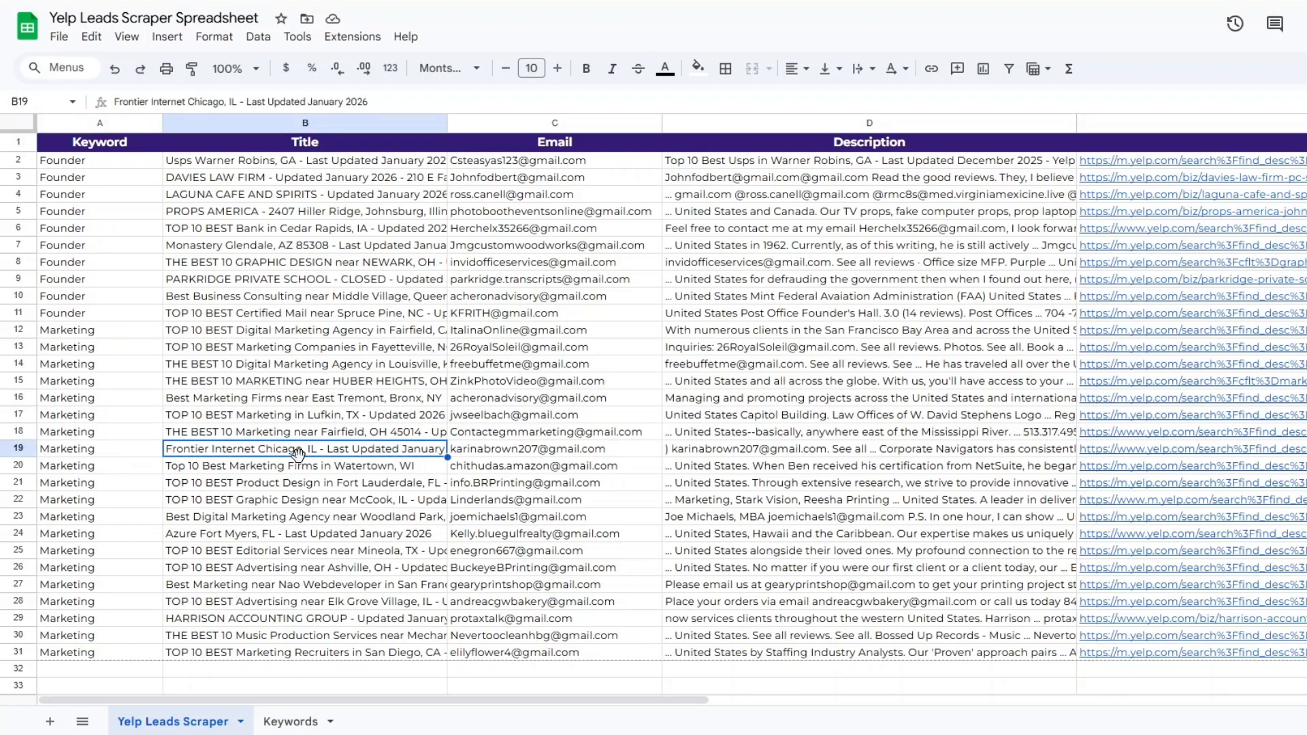
left_click(551, 500)
left_click(749, 503)
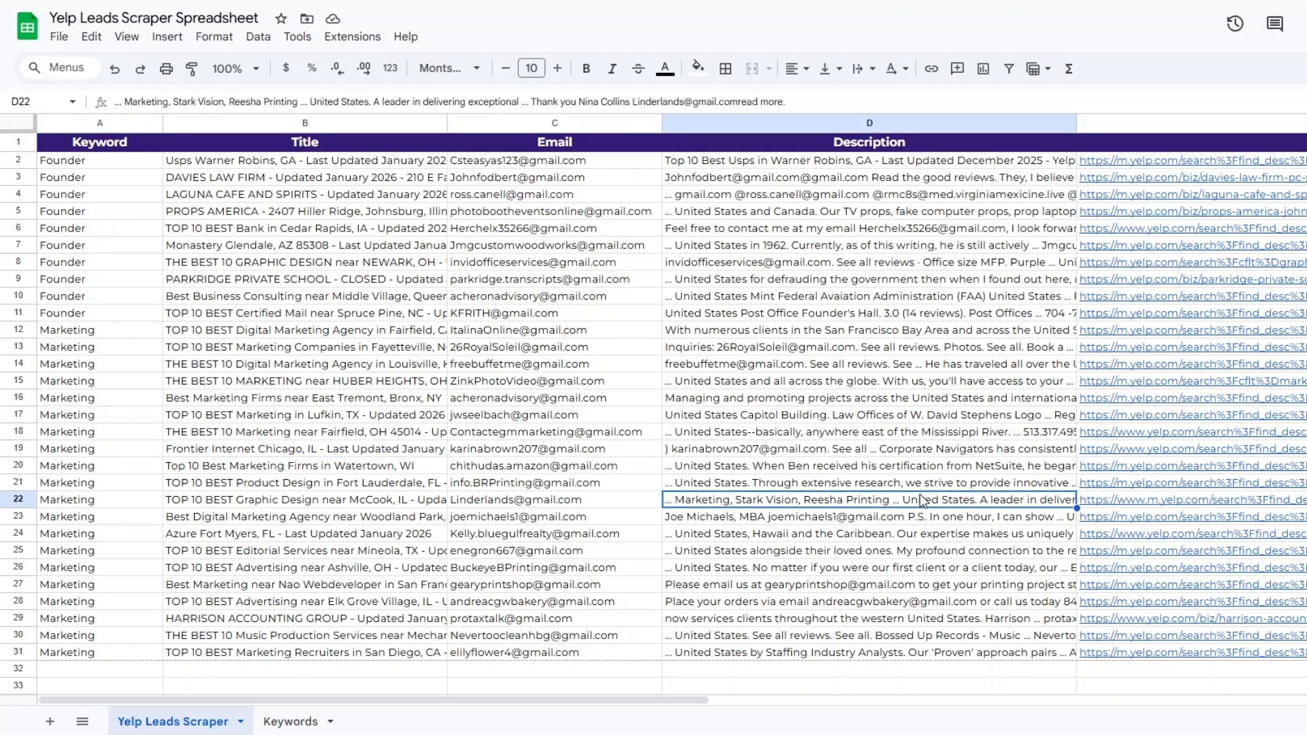
left_click(1208, 507)
left_click(846, 535)
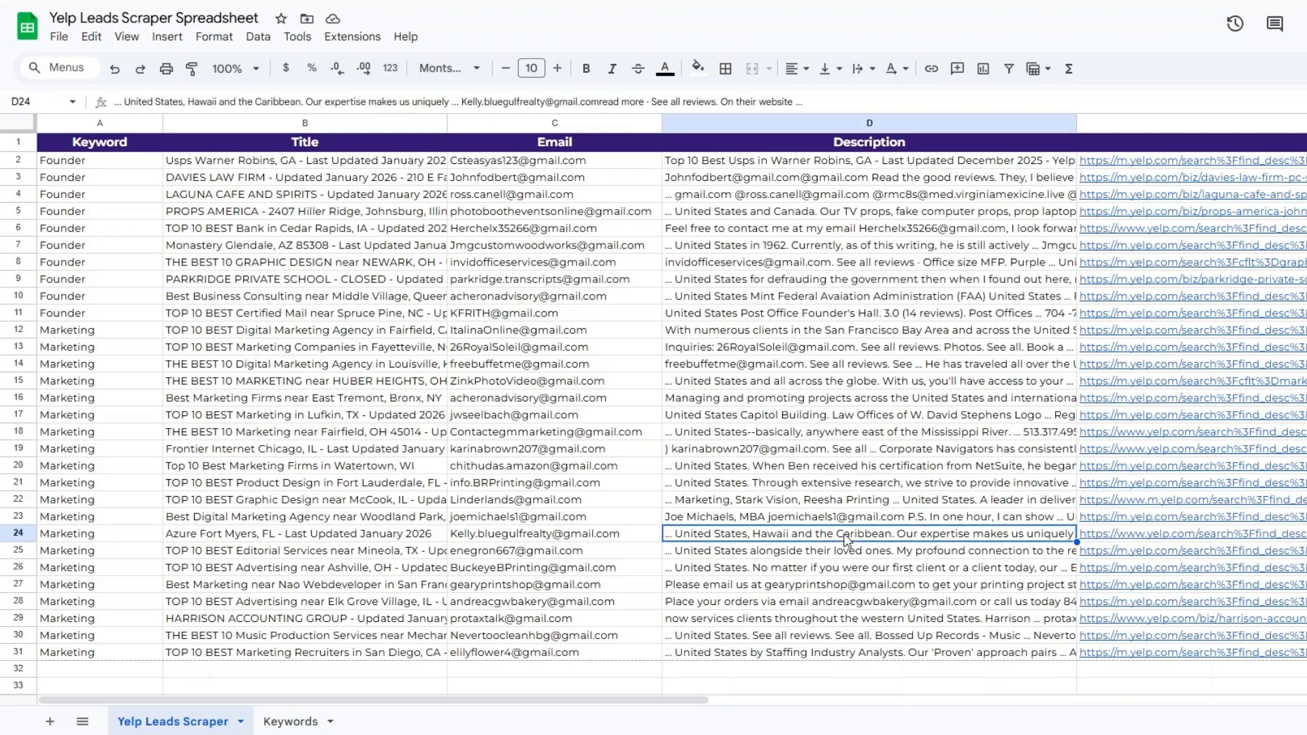
left_click(551, 522)
left_click(417, 521)
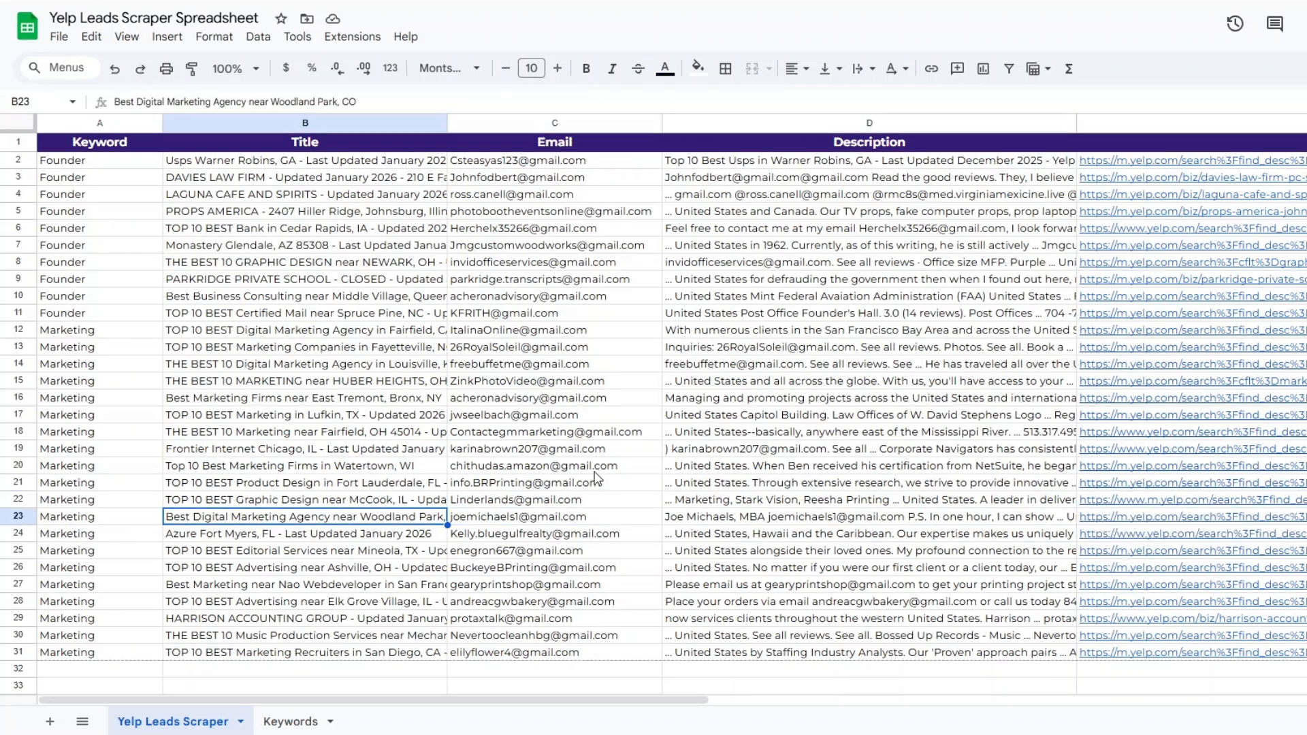
left_click(573, 521)
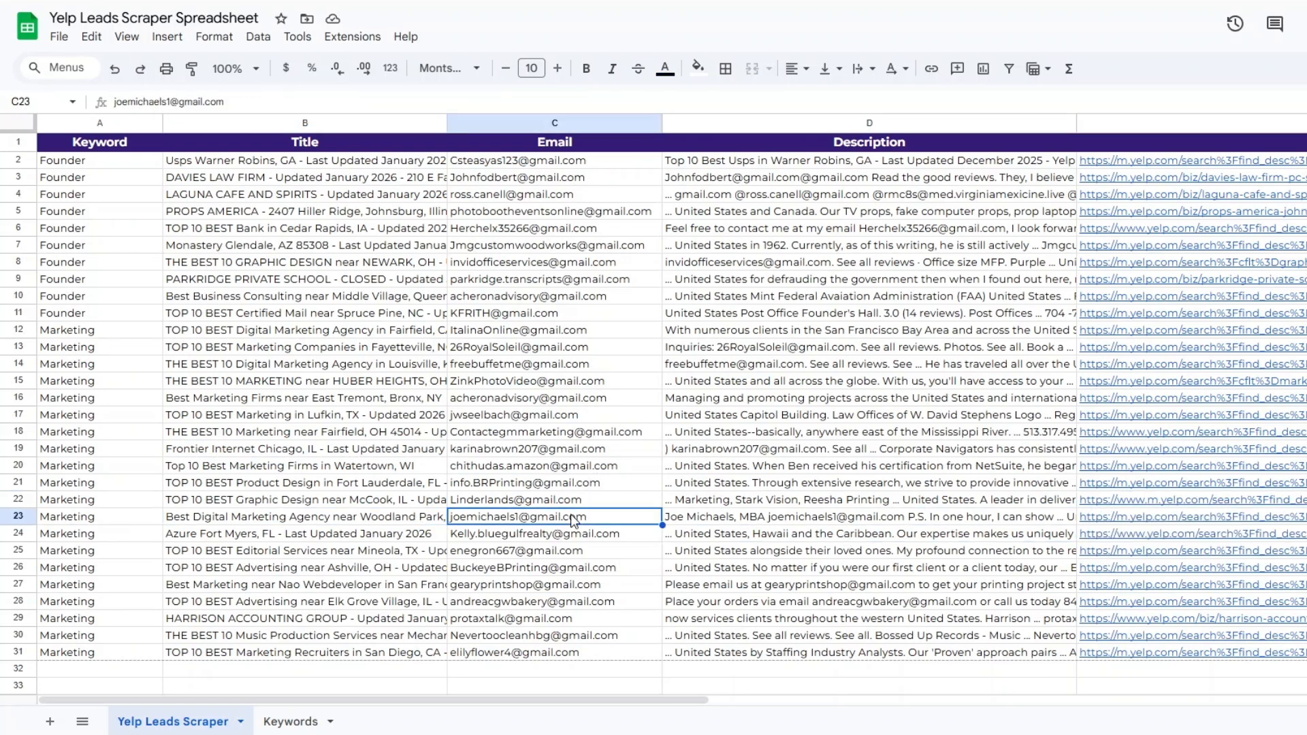
left_click(112, 524)
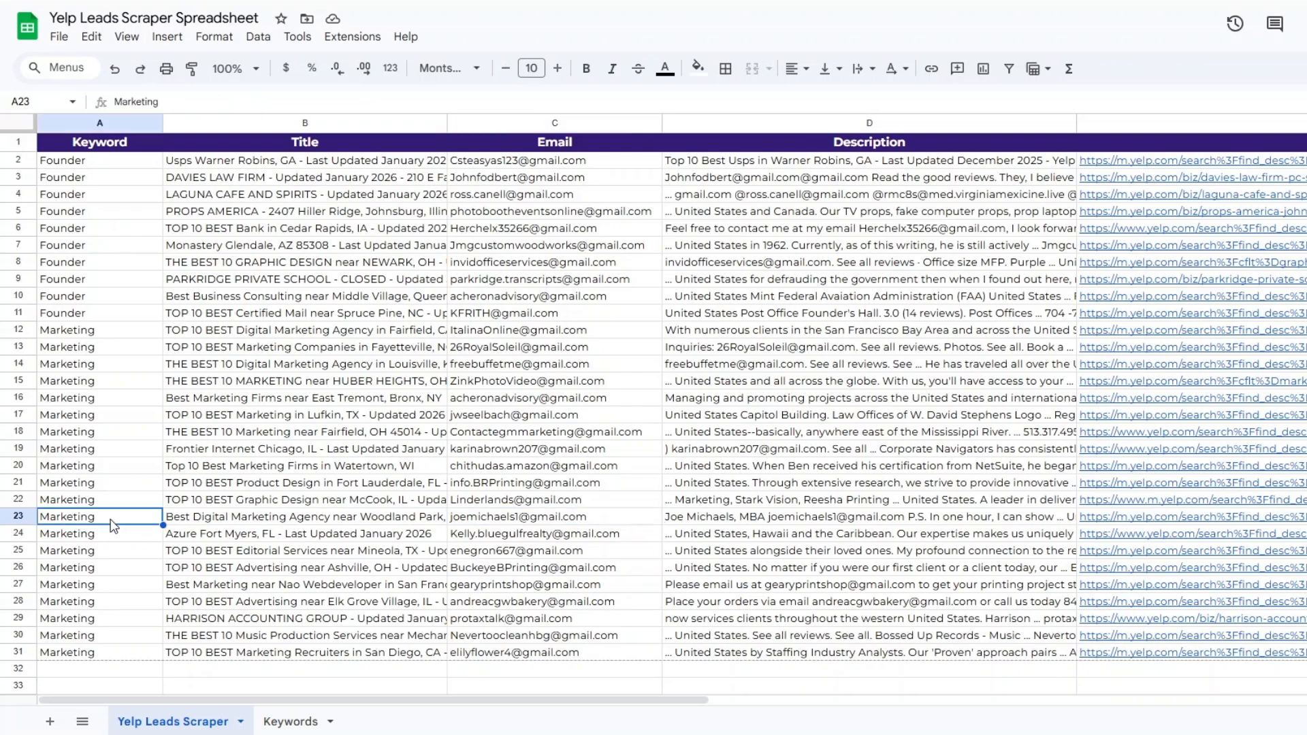